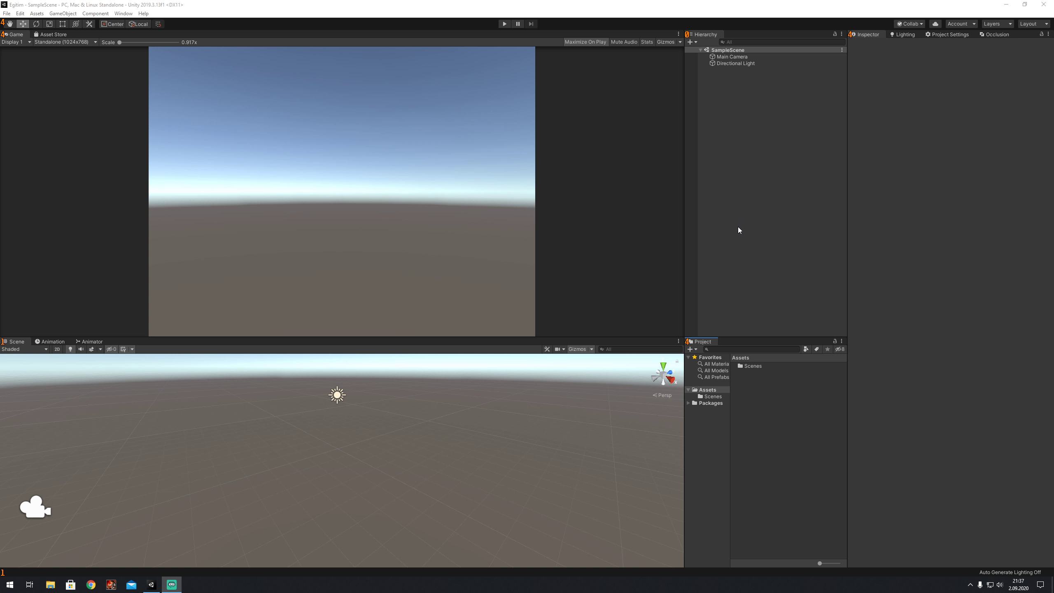
- Add an empty GameObject and a 3D Cube to the scene from the Hierarchy
right_click(723, 95)
click(750, 172)
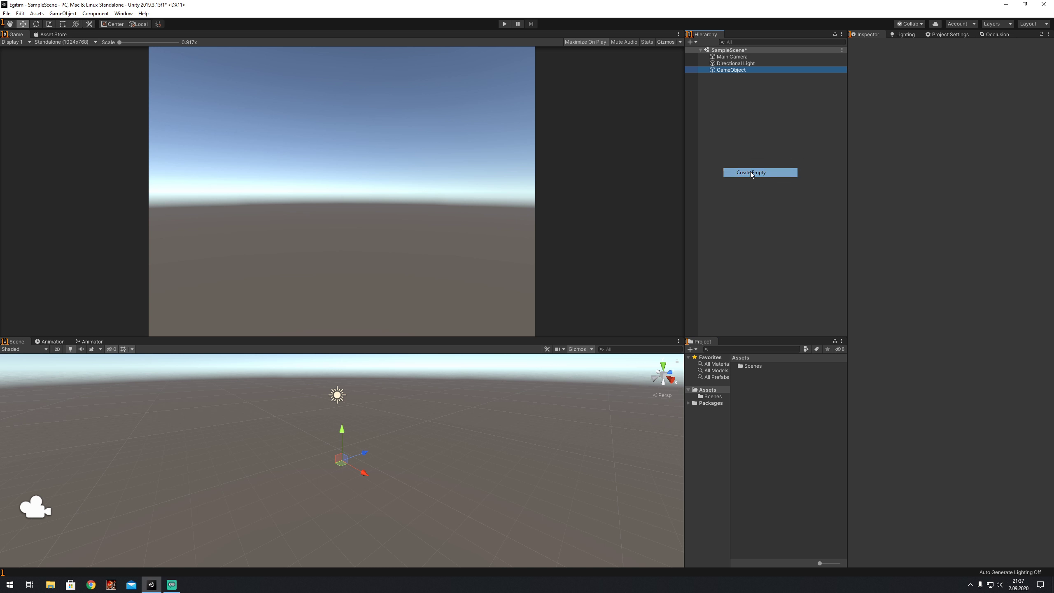
right_click(727, 126)
click(812, 207)
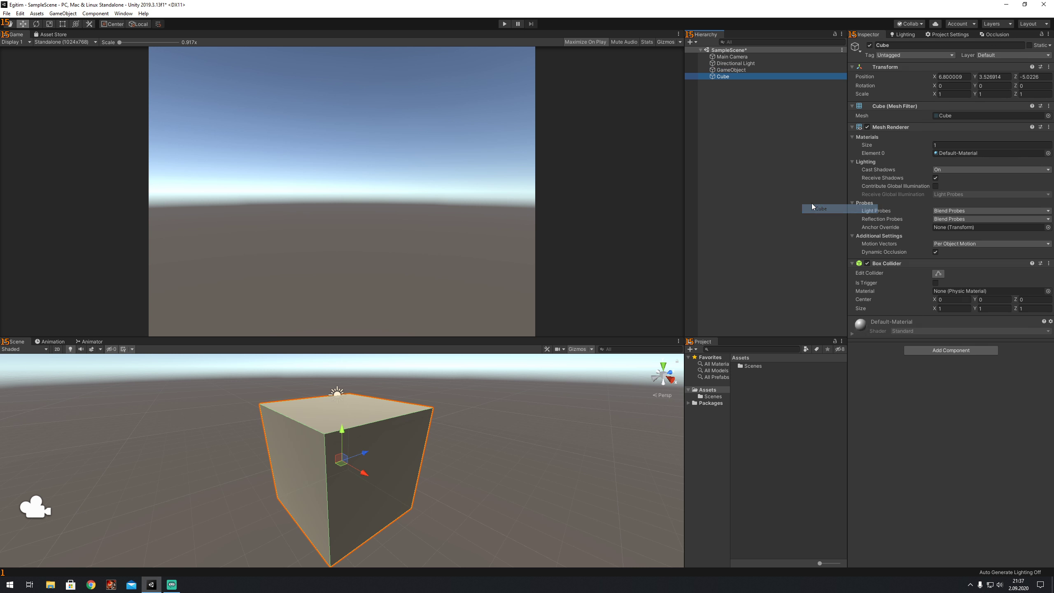
- Reset the Cube's transform to position 0,0,0 and frame it in the Scene view
click(1048, 67)
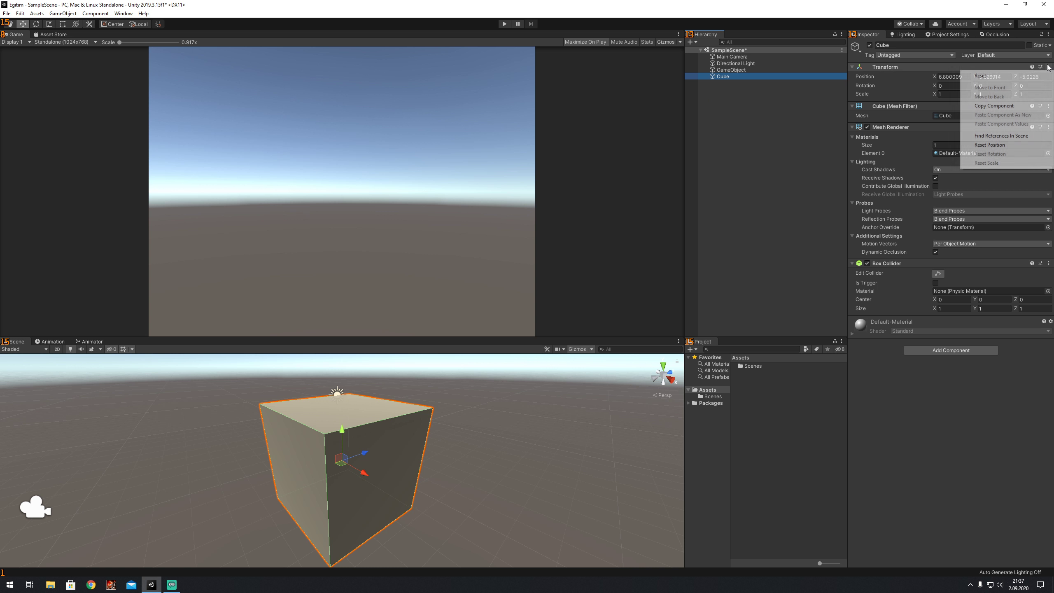
click(1011, 77)
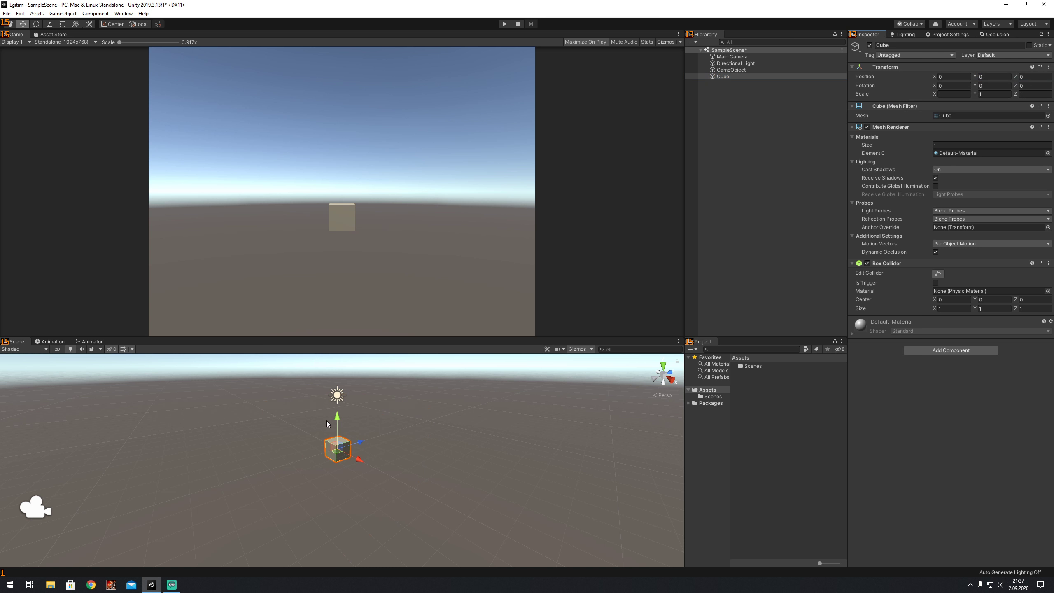
double_click(722, 76)
scroll(436, 415, down, 3)
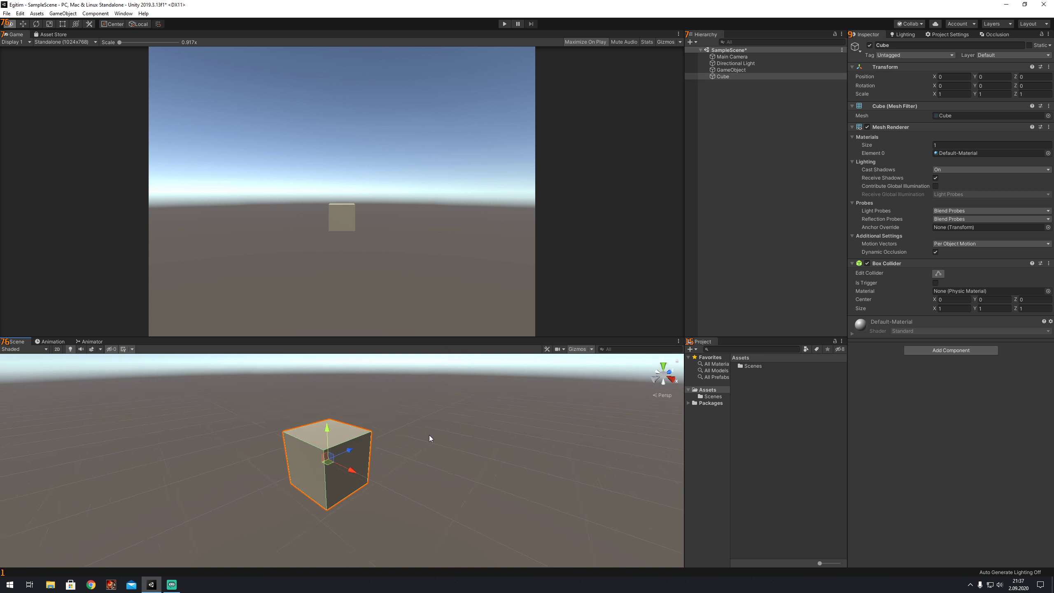
scroll(447, 439, down, 3)
right_drag(447, 439, 390, 431)
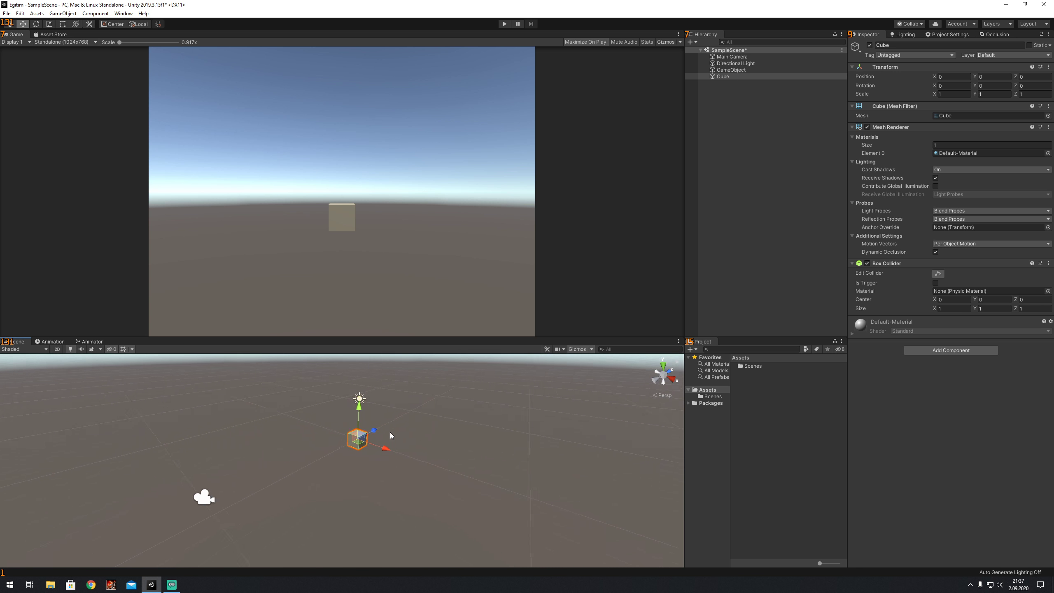
drag(405, 338, 405, 281)
- Reset the empty GameObject's transform to 0,0,0 and rename it GameManager
click(739, 69)
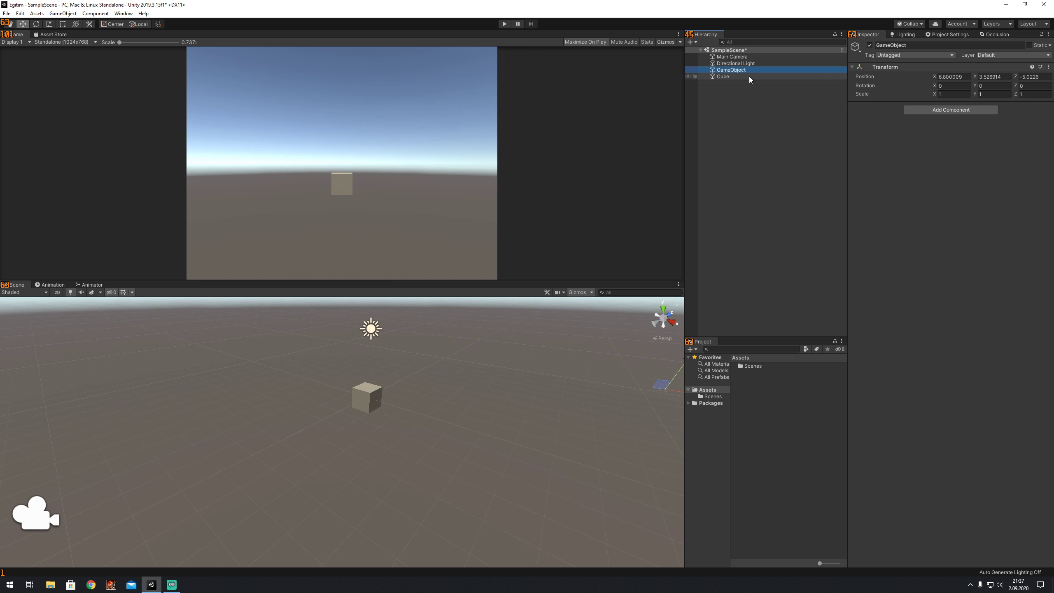
right_click(1016, 68)
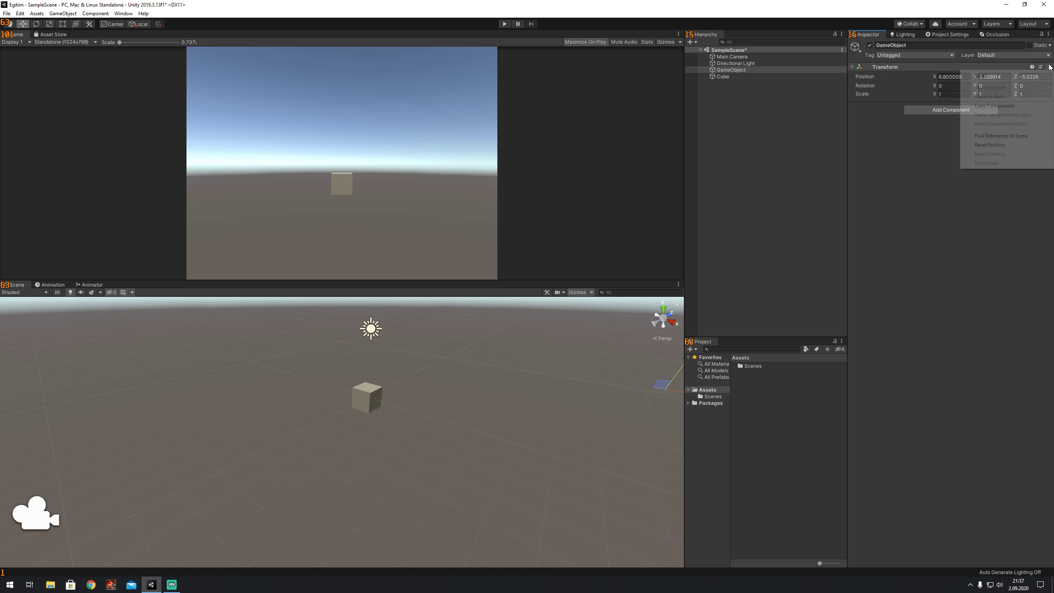
click(980, 76)
click(962, 46)
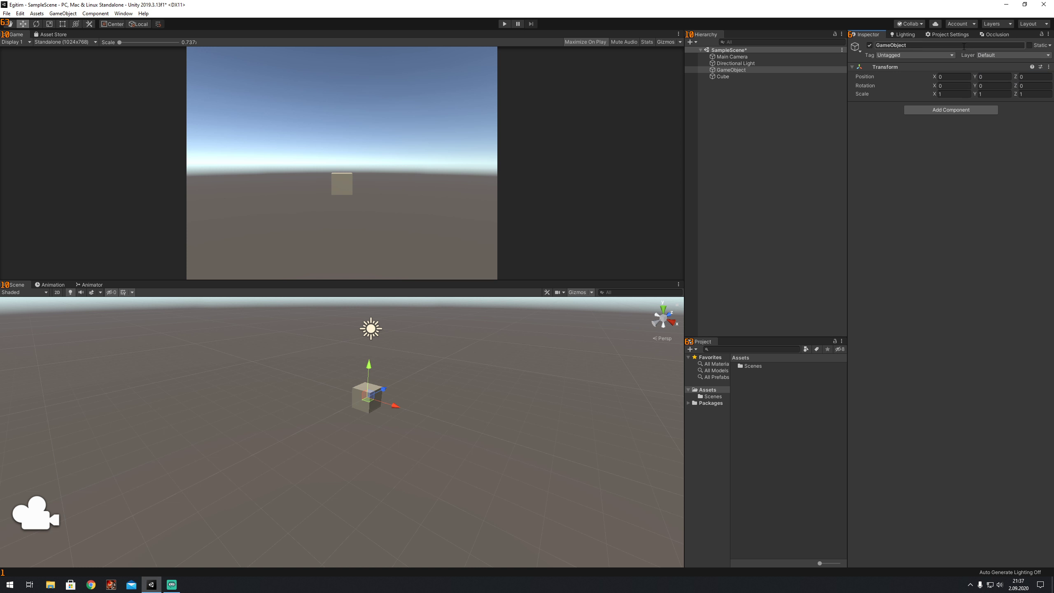
text(Ga)
text(M)
text(Manager)
- Create a new folder named Scripts in Assets
right_click(745, 382)
mouse_move(846, 175)
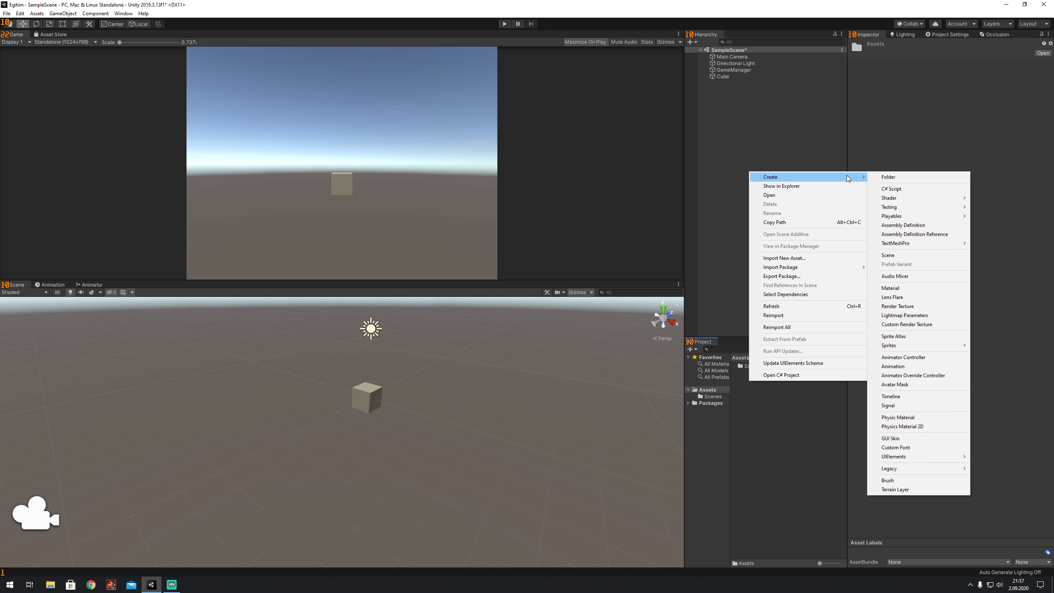
click(908, 175)
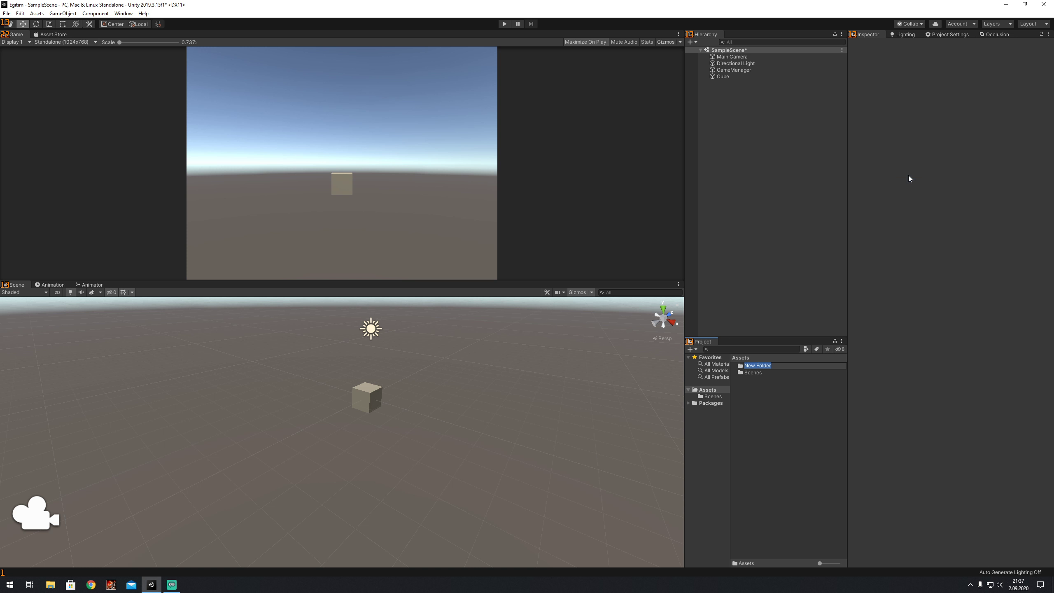
text(Script)
text(s)
key(Return)
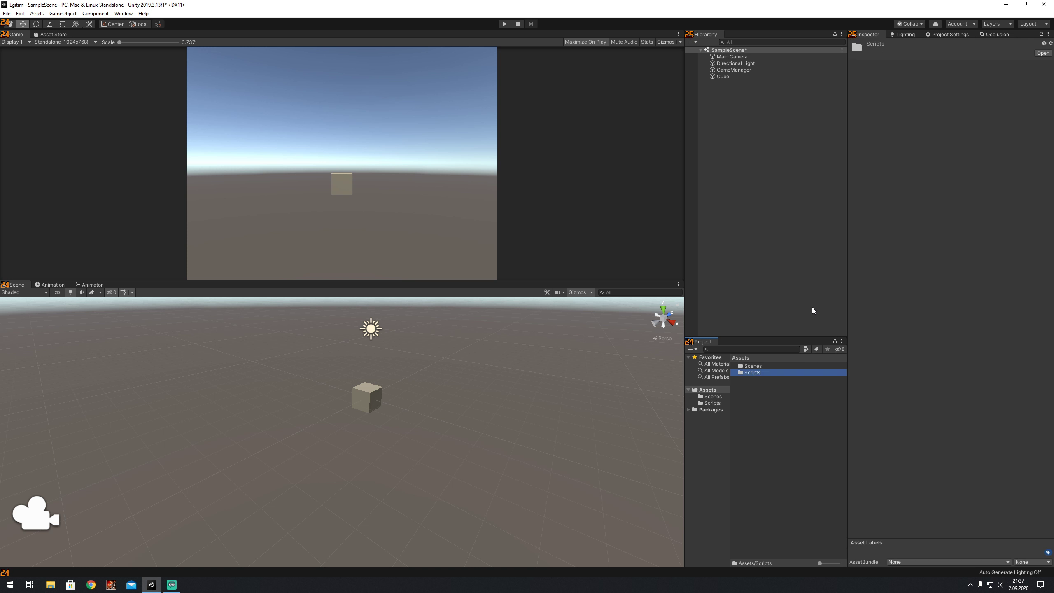
- Inside Scripts, create a C# script named GameManager
double_click(755, 372)
right_click(756, 376)
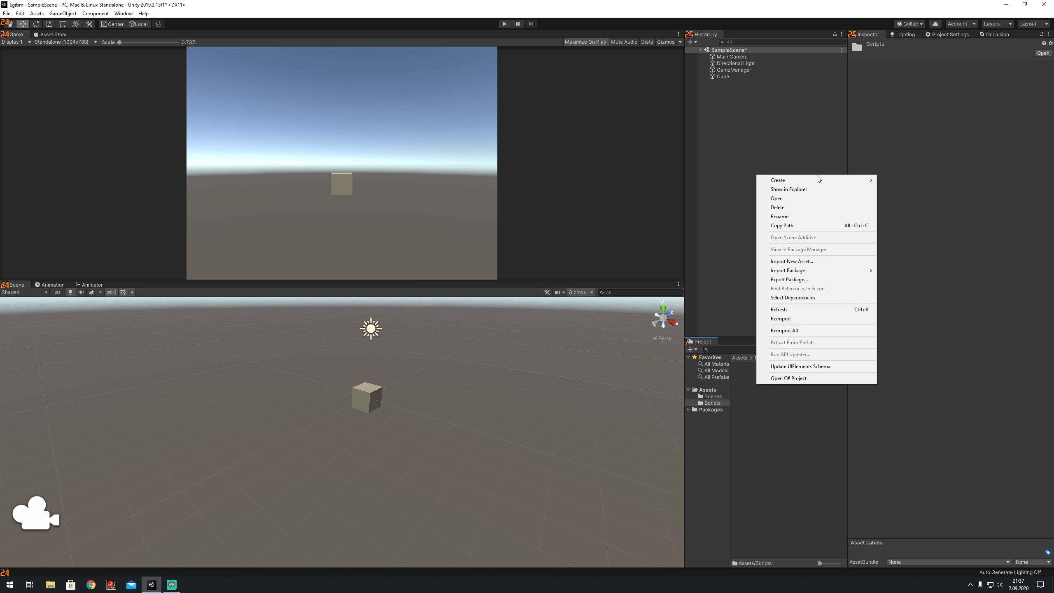
mouse_move(862, 178)
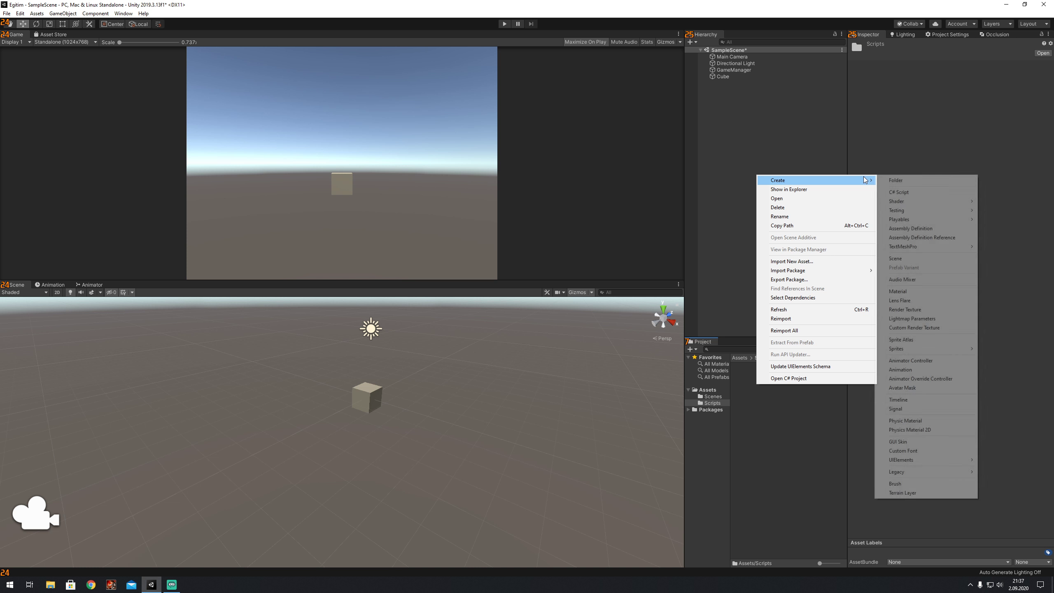
click(899, 192)
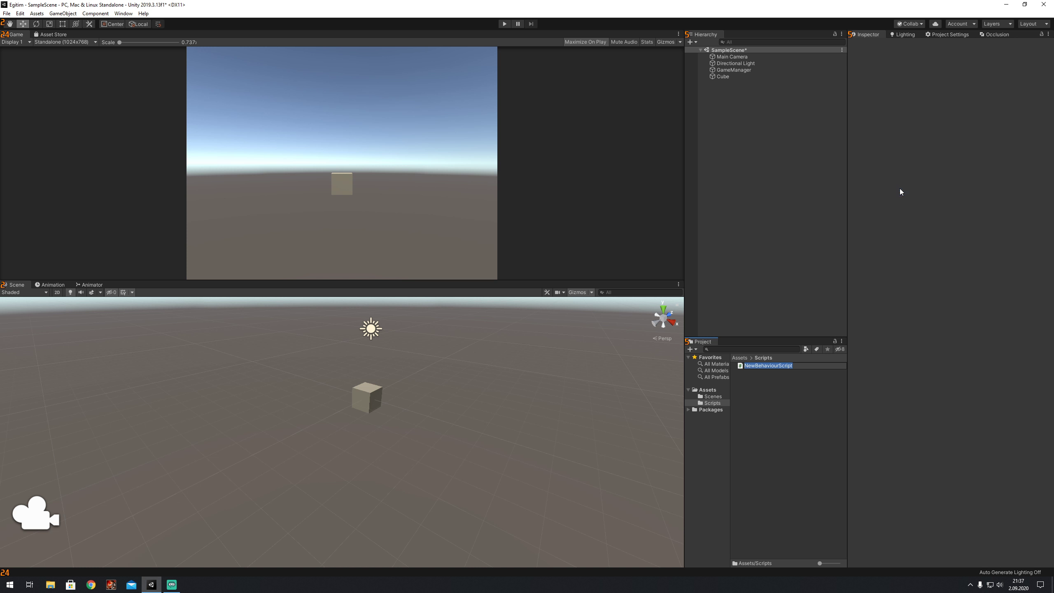
text(Game)
text(M)
text(anager)
key(Return)
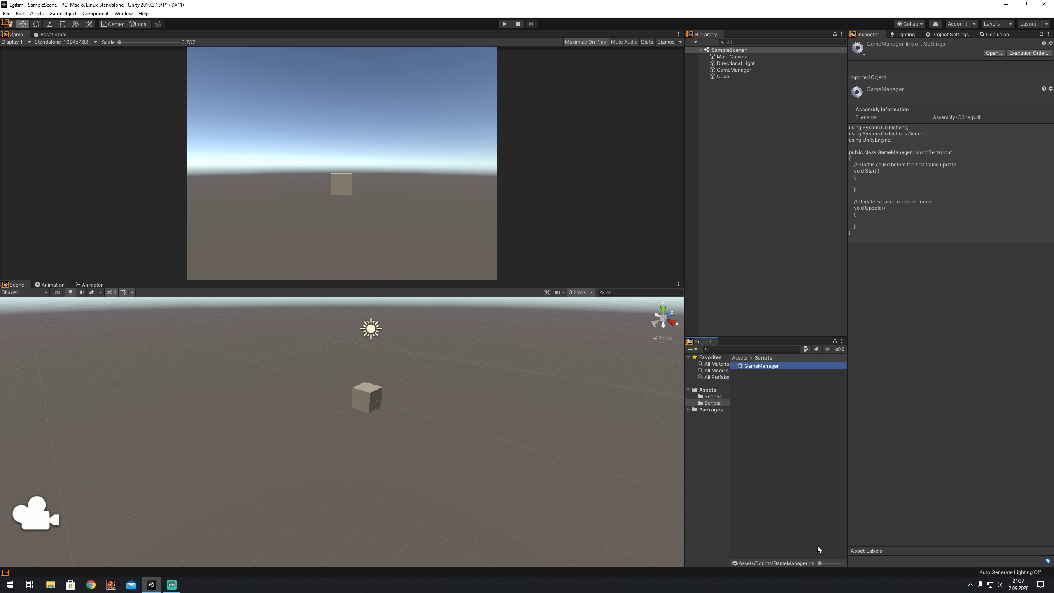
- Create a CubeScript C# script in Scripts and adjust the Project icon size
drag(820, 563, 818, 562)
click(770, 394)
right_click(769, 391)
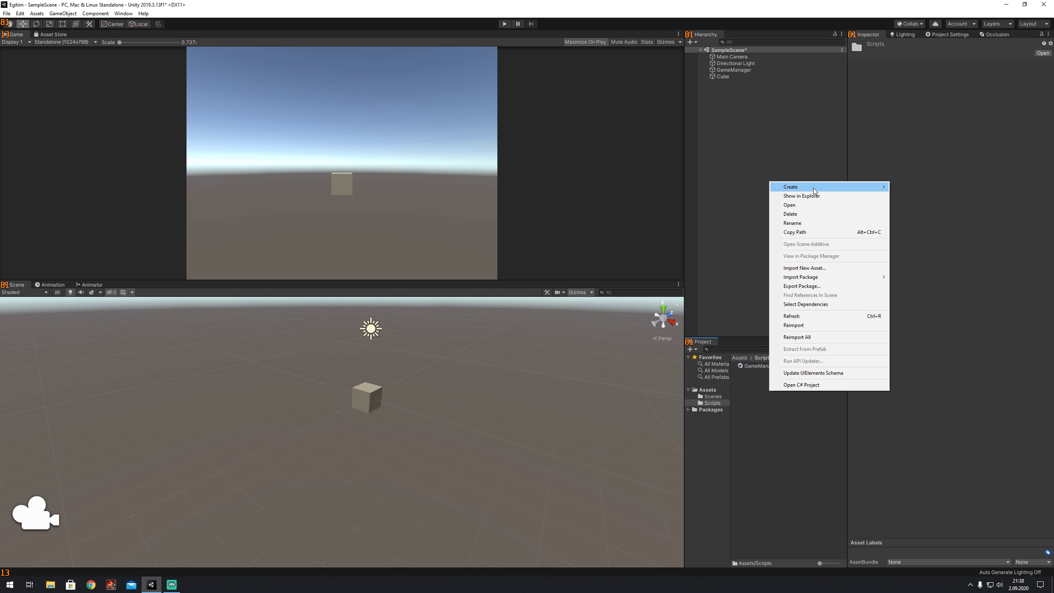
mouse_move(814, 188)
click(918, 198)
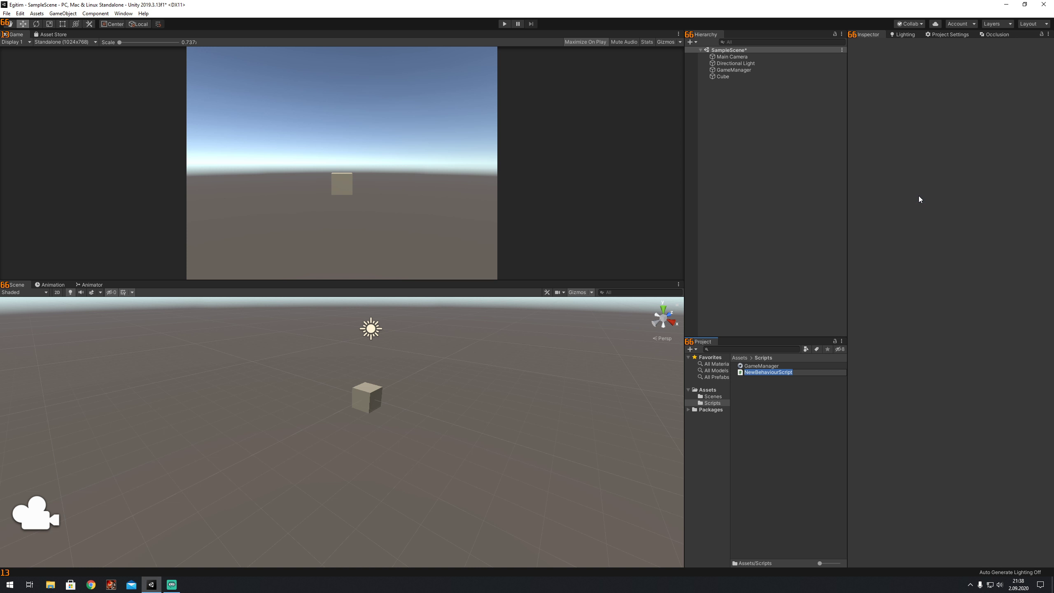
text(CubeS)
text(crip)
text(t)
key(Return)
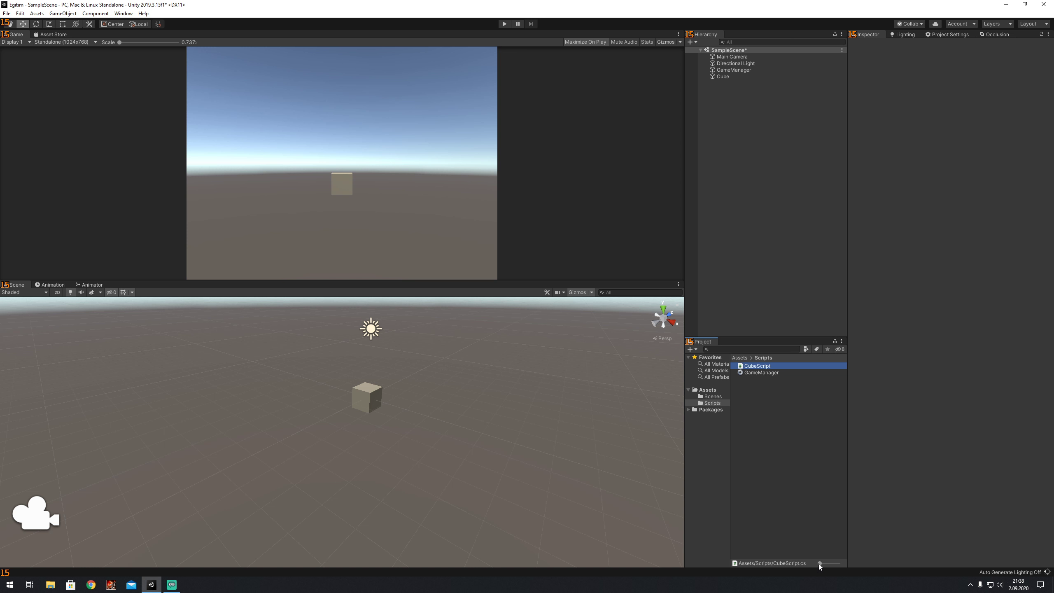
drag(819, 563, 833, 563)
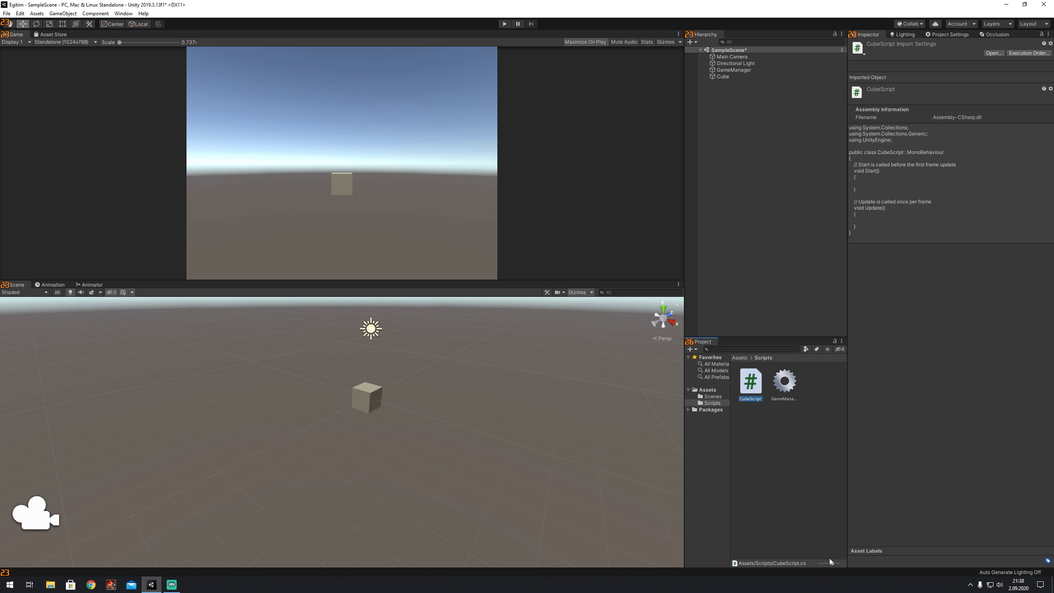
drag(832, 563, 811, 561)
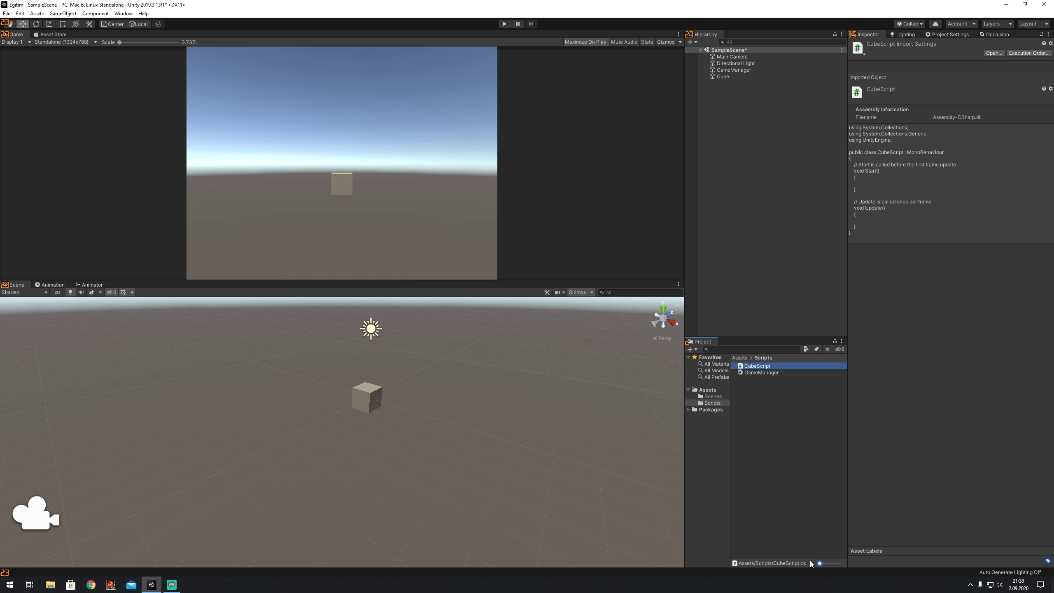
- Attach GameManager.cs to the GameManager object and CubeScript to the Cube
click(731, 70)
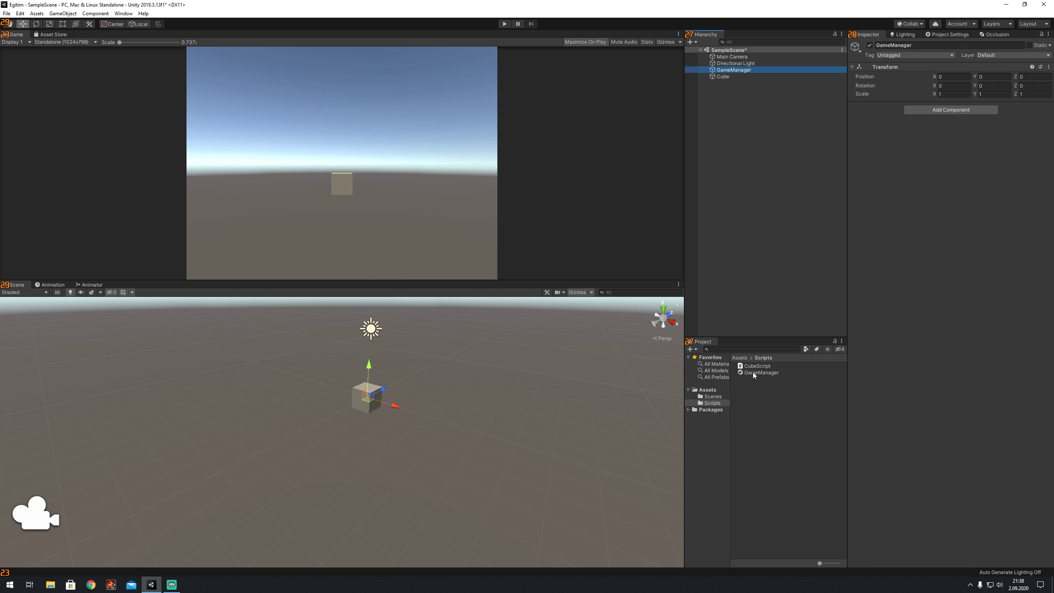
drag(752, 373, 985, 174)
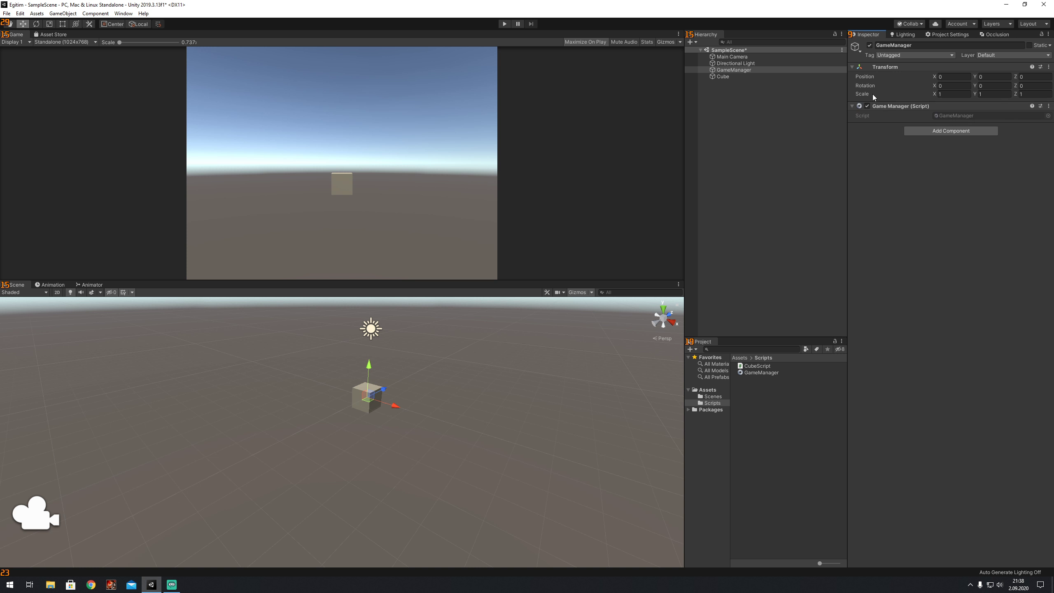
click(740, 69)
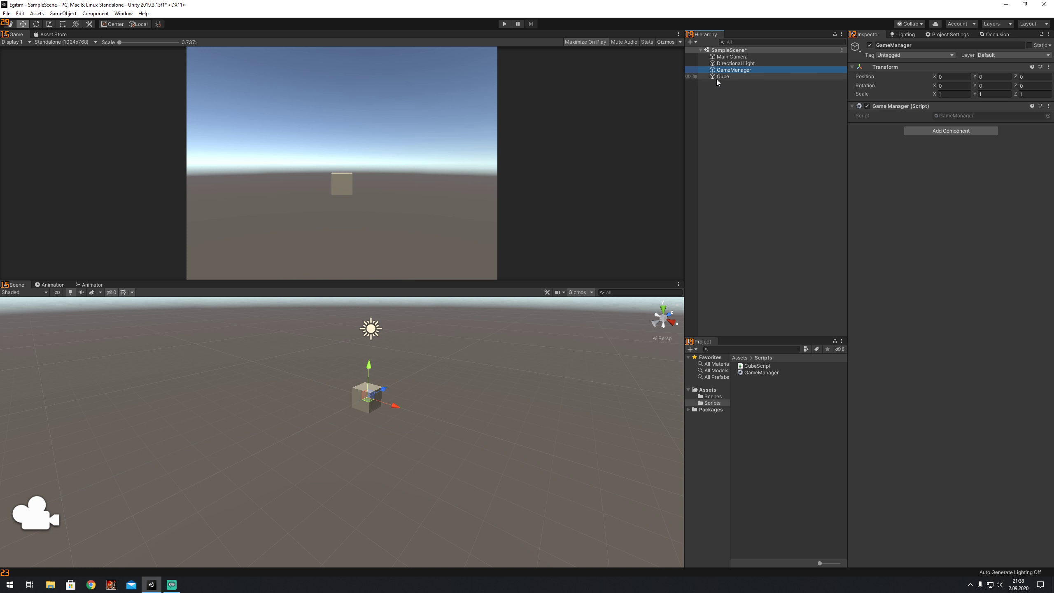
click(722, 77)
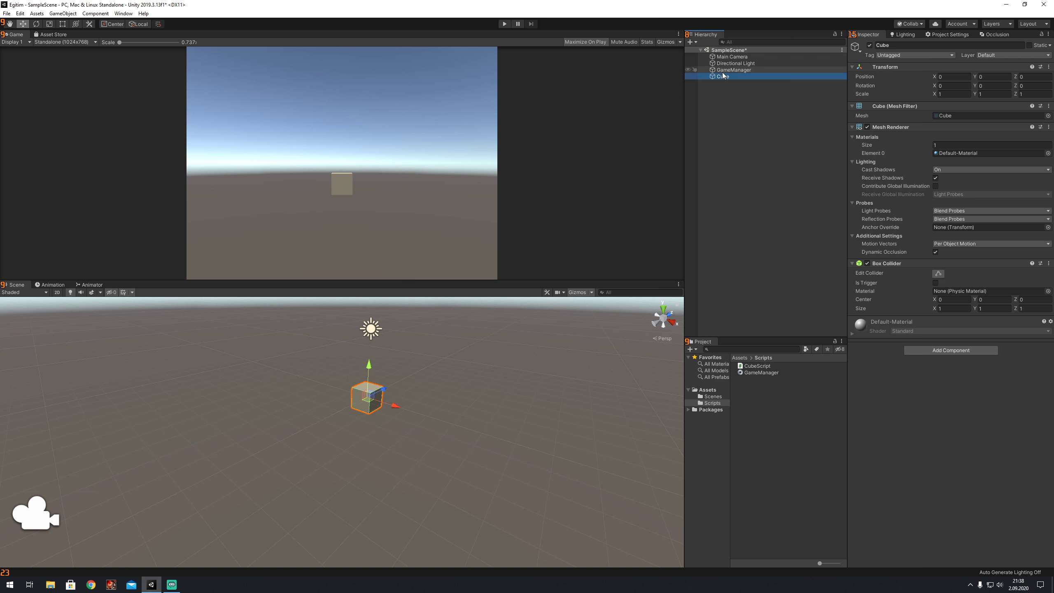
click(740, 69)
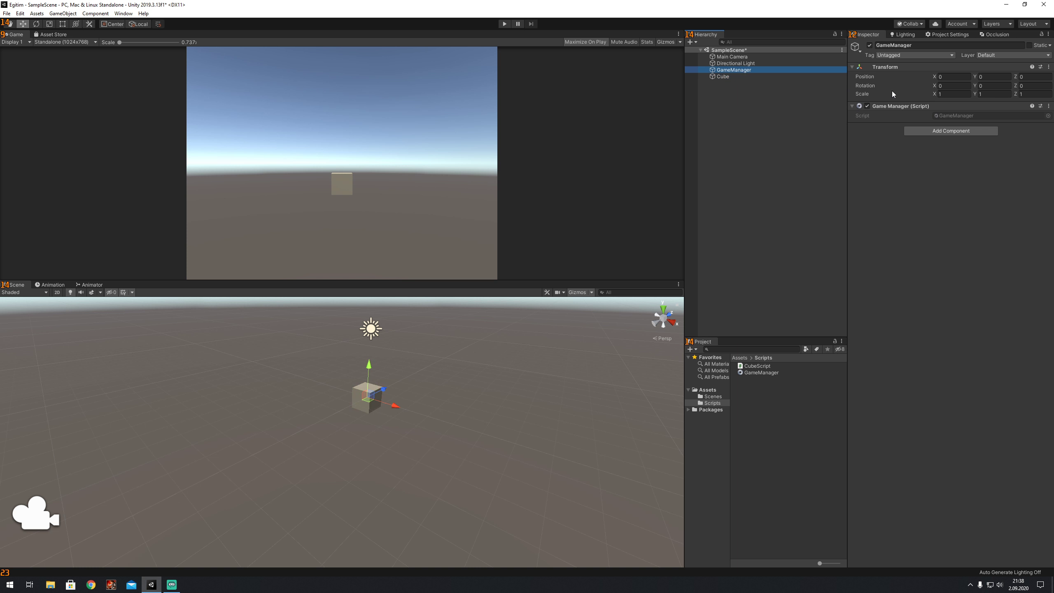
click(735, 78)
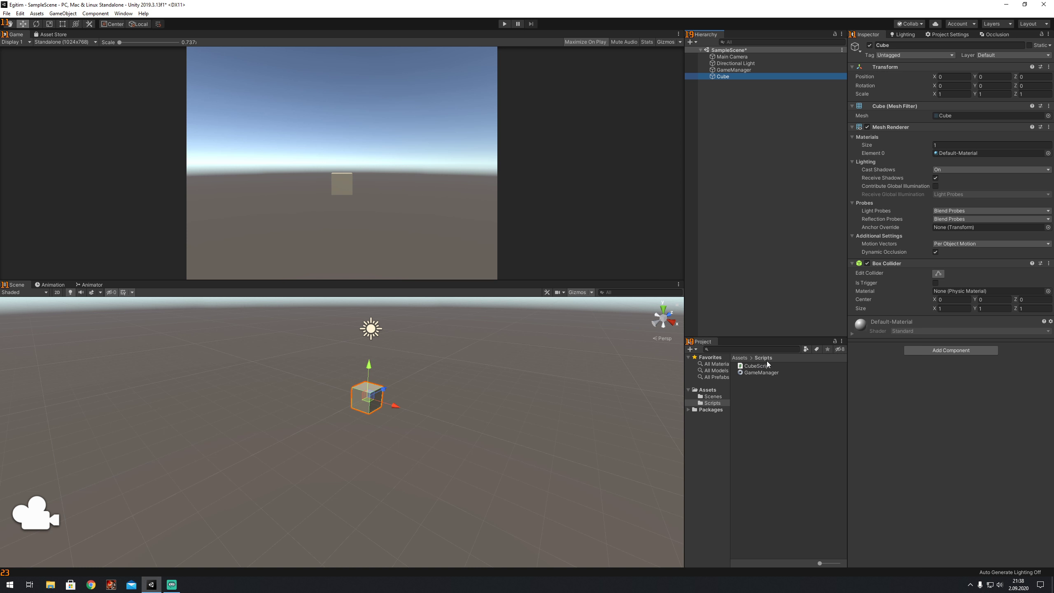
drag(766, 362, 894, 345)
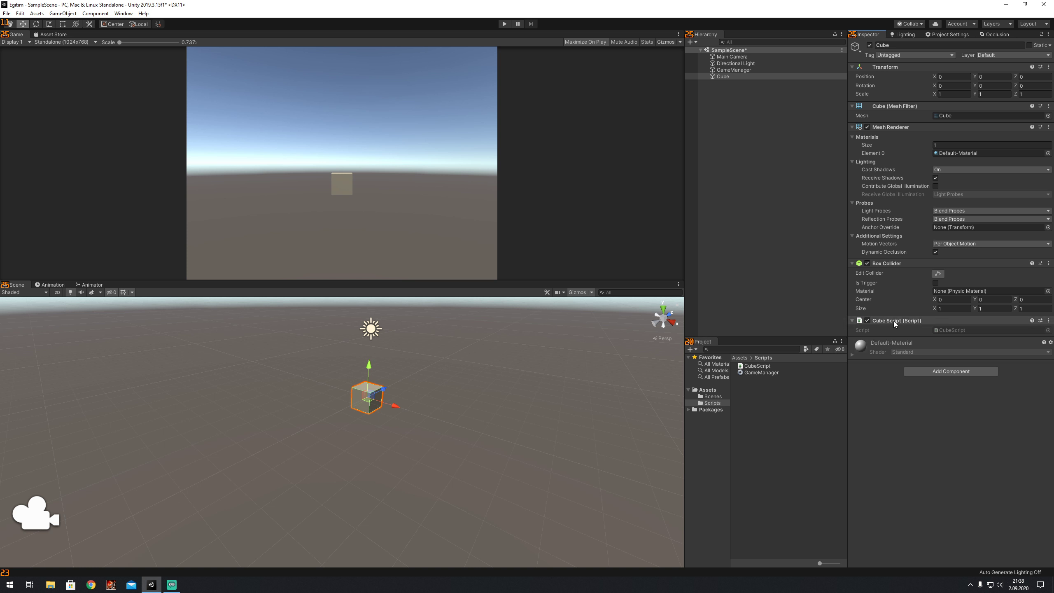
- Open the GameManager script for editing via its component's Edit Script option
click(730, 69)
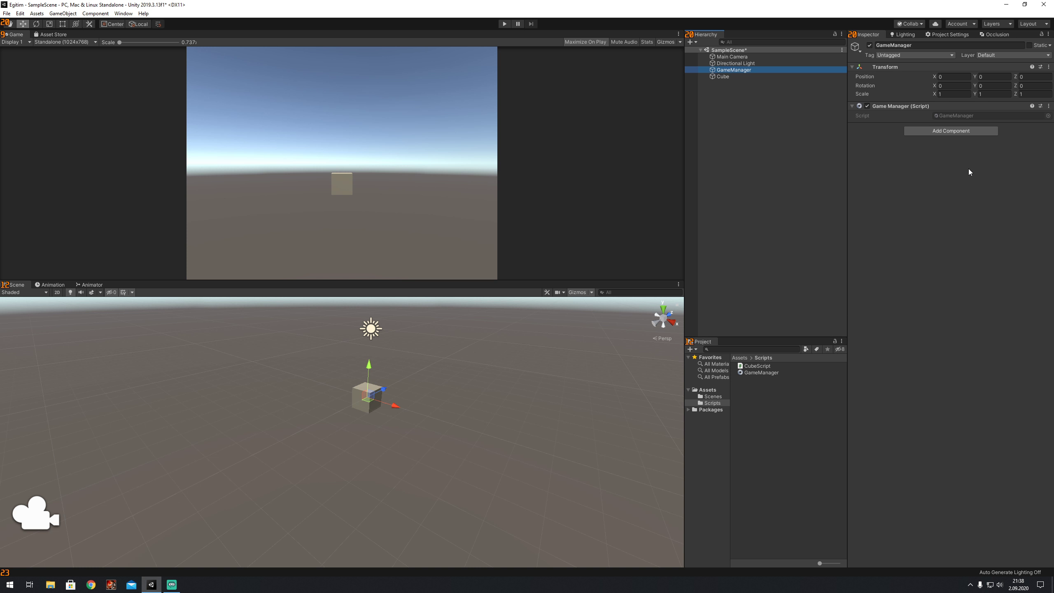
right_click(889, 107)
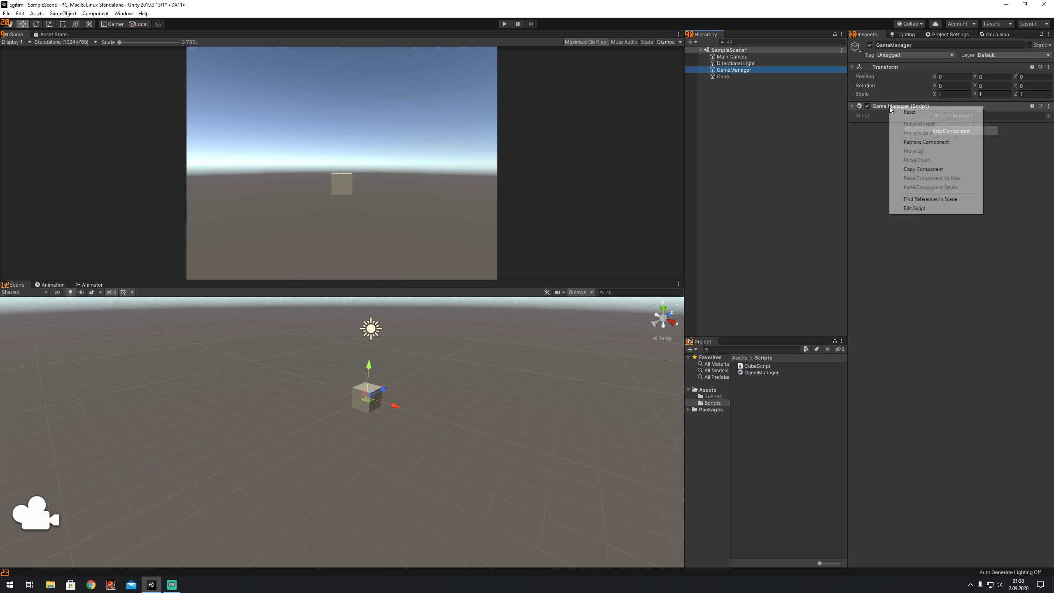
click(915, 208)
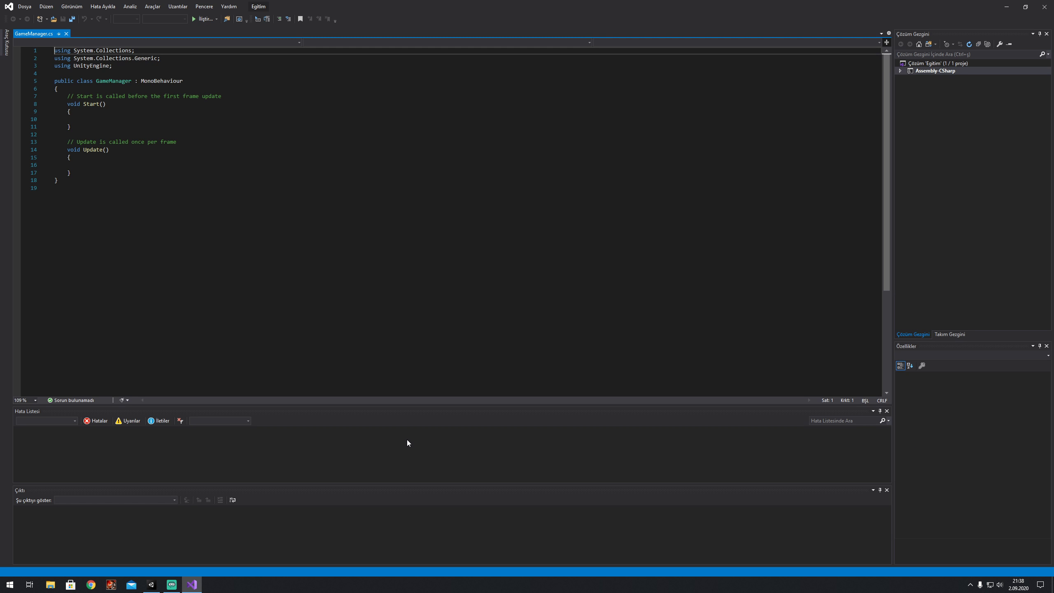
- Shrink and minimize the Visual Studio window, then select the Cube in the Hierarchy
click(1025, 6)
drag(664, 38, 515, 38)
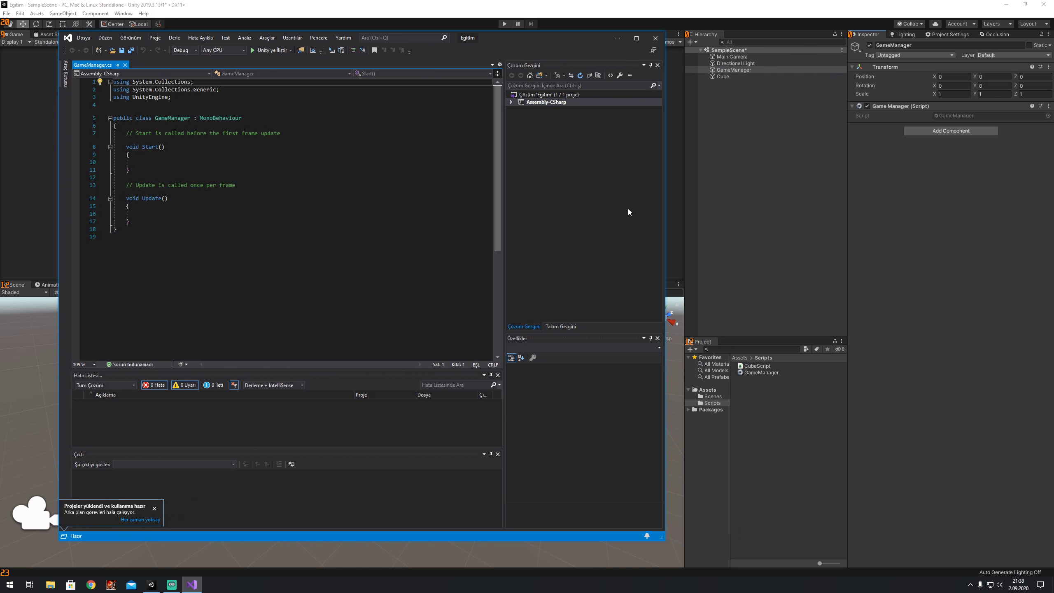
drag(663, 237, 490, 228)
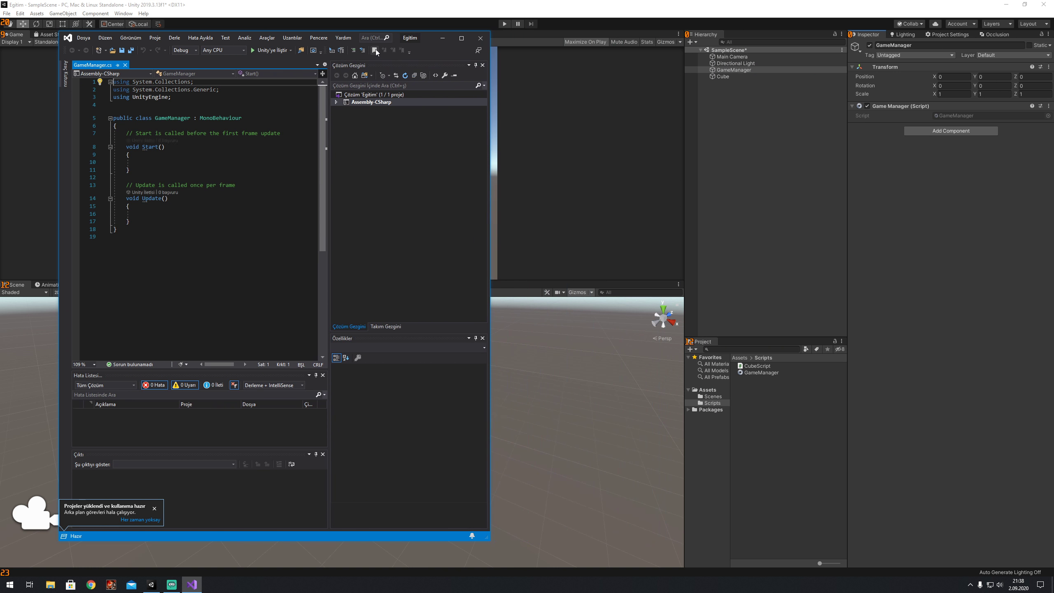
click(442, 39)
click(731, 78)
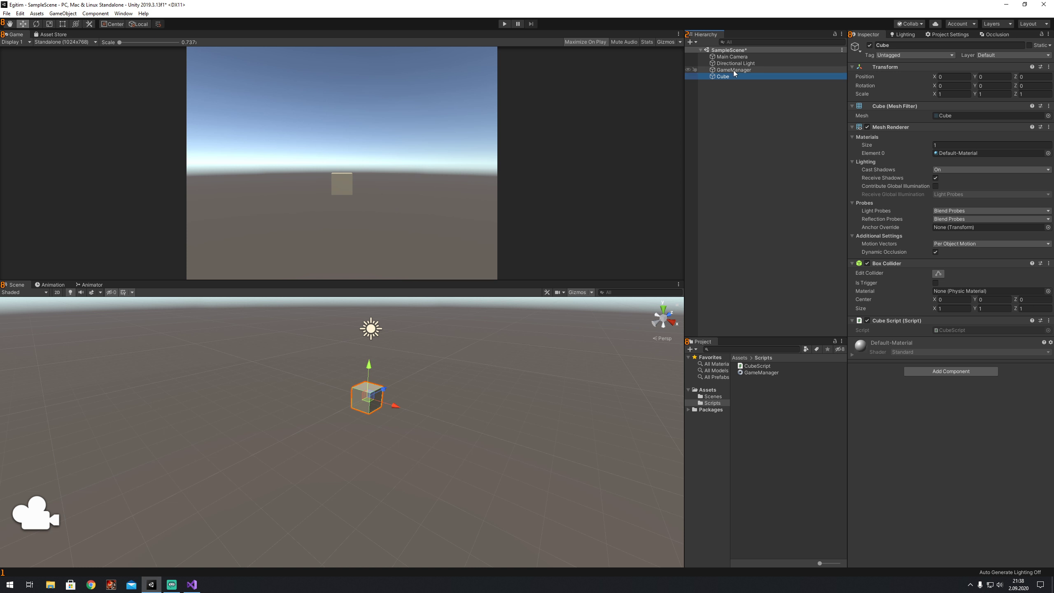
- Collapse and re-expand the Cube's Inspector components, then return to Visual Studio
click(732, 70)
click(722, 77)
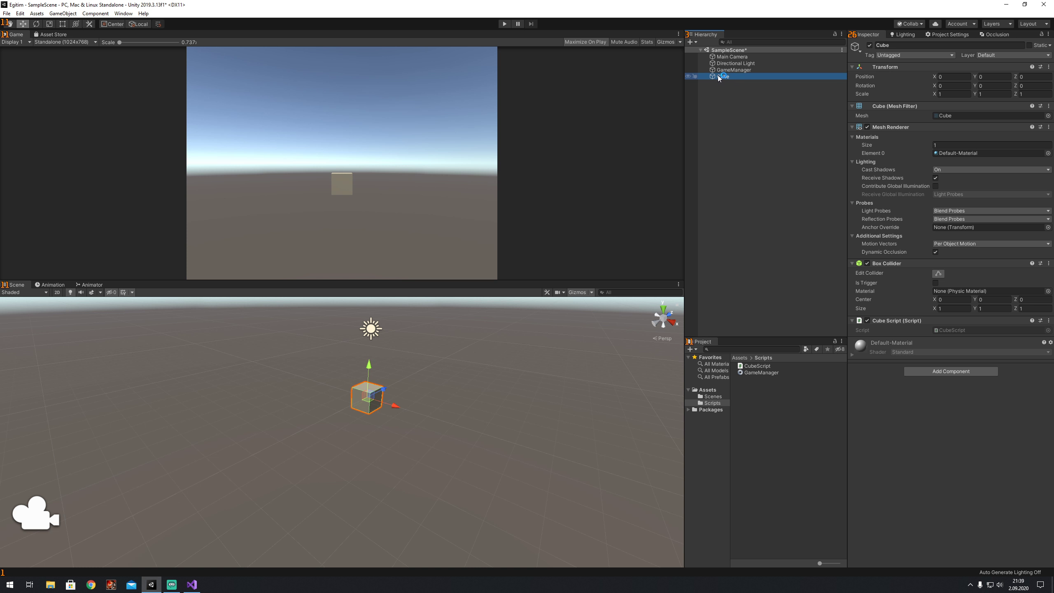
click(882, 44)
click(852, 67)
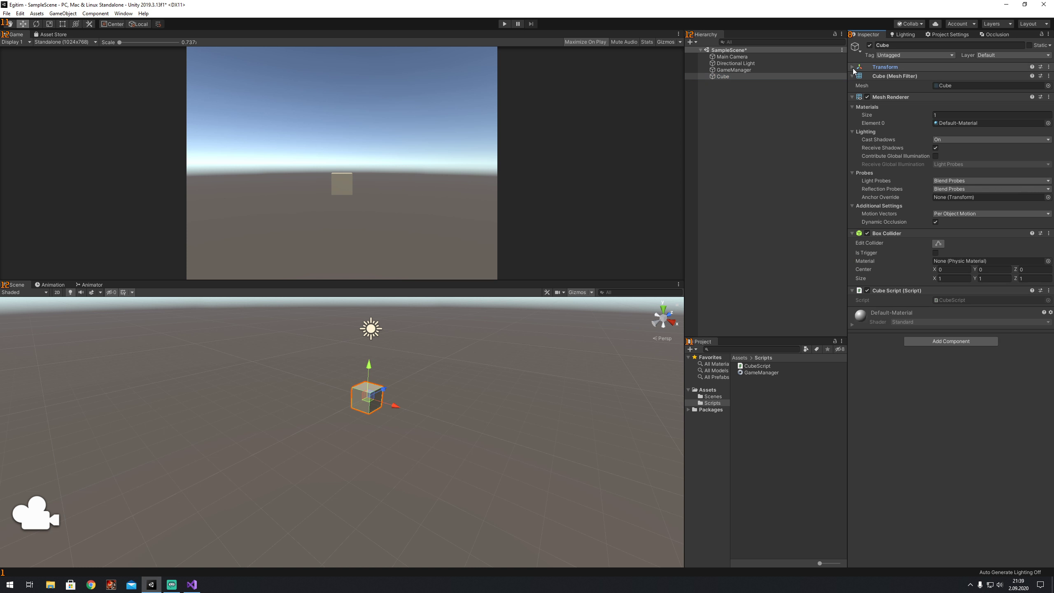
click(853, 76)
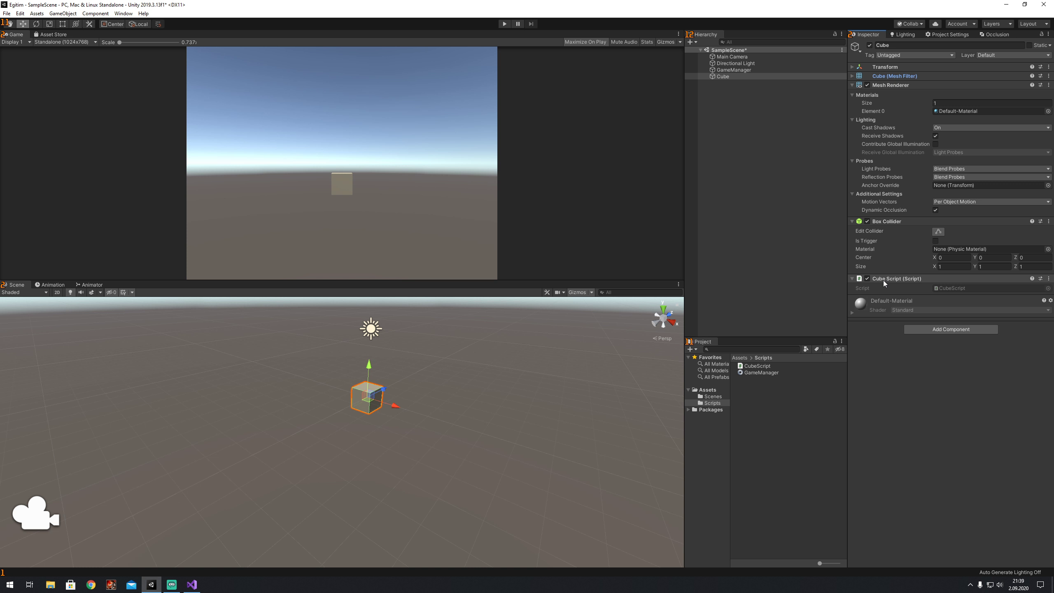
click(851, 77)
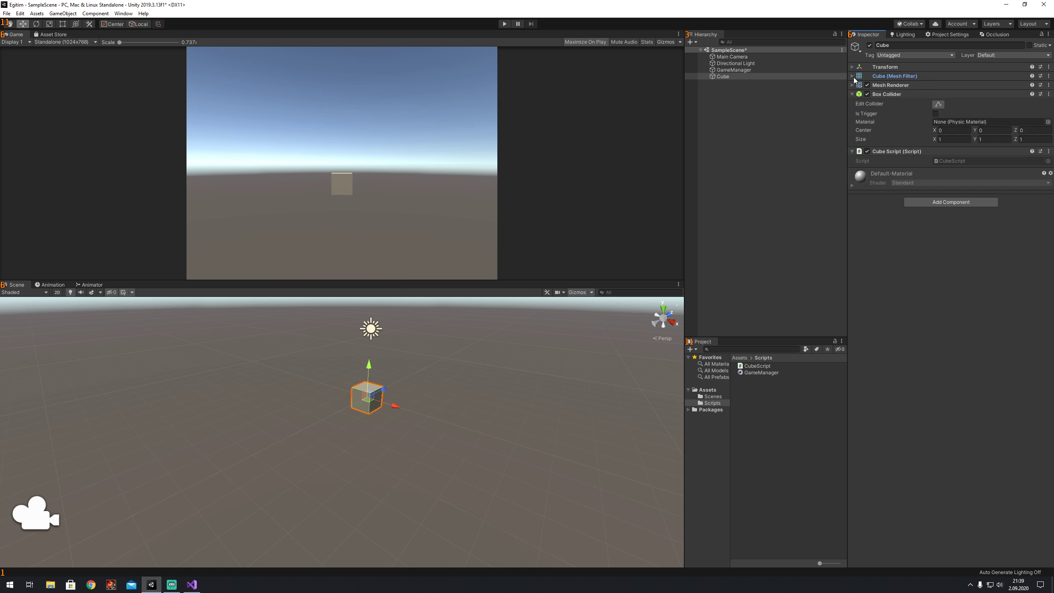
click(851, 67)
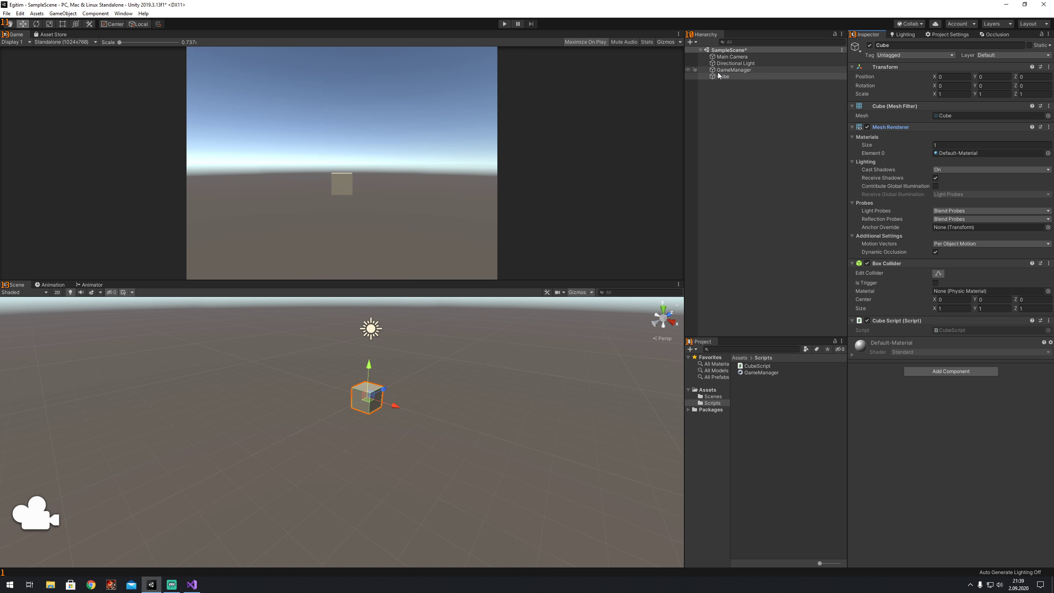
click(192, 584)
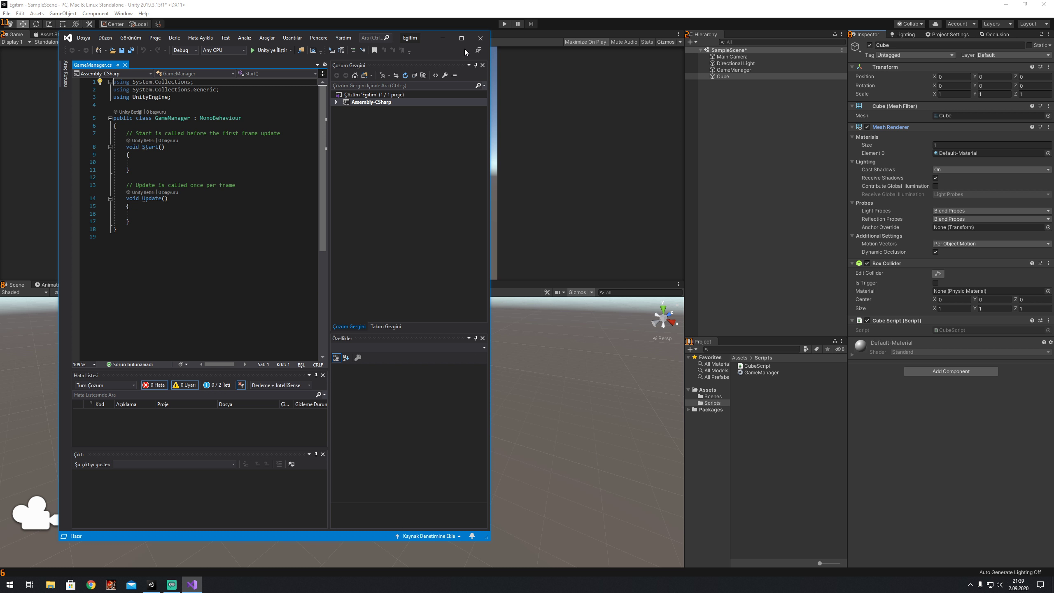
- Add a 'public GameObject Cube;' field at the top of the GameManager class
click(461, 38)
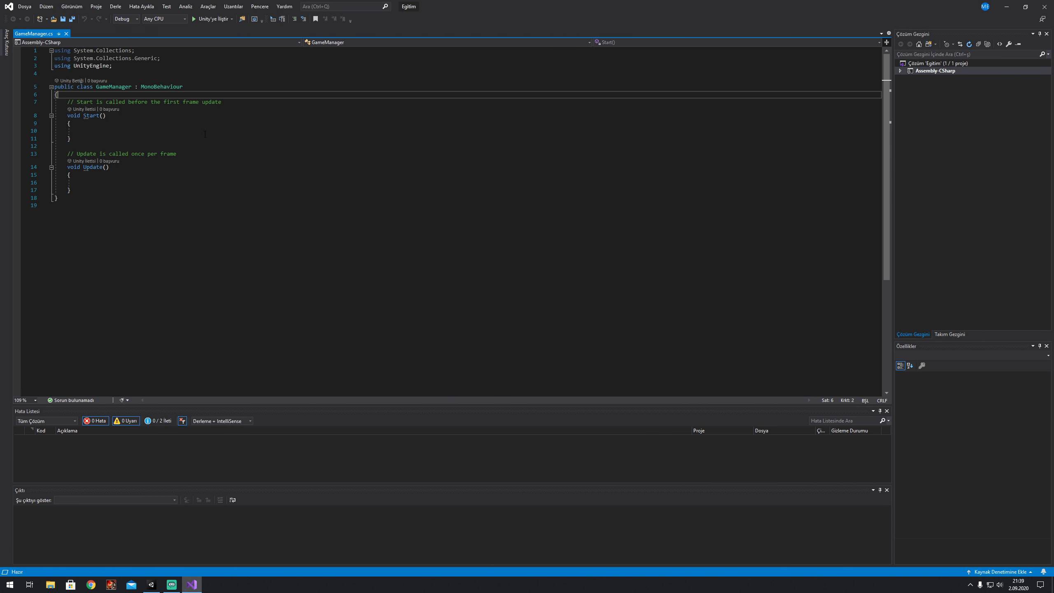
ctrl+scroll(205, 135, up, 6)
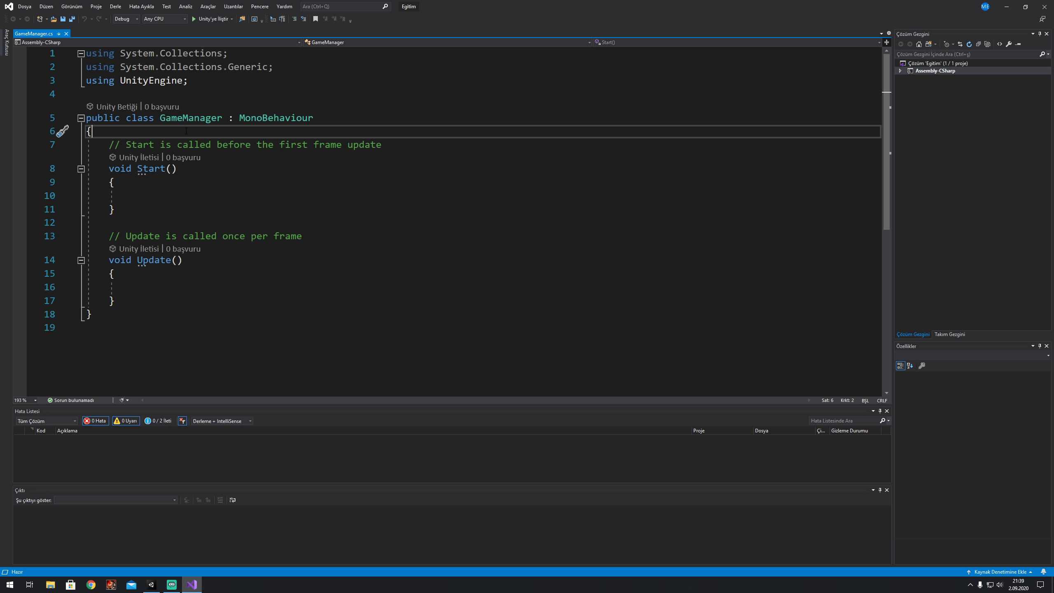
key(Return)
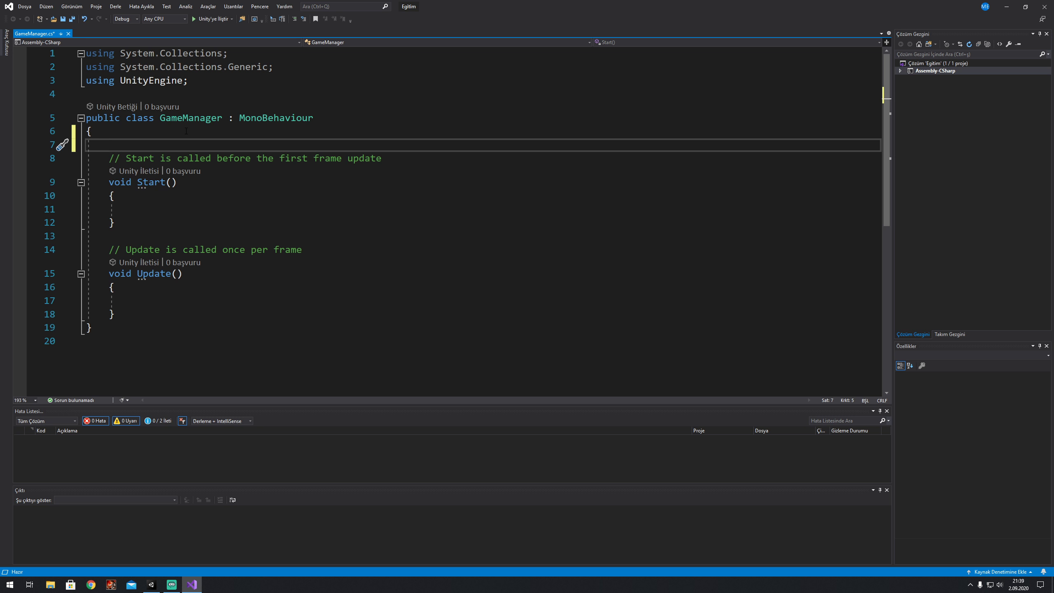
text(pu)
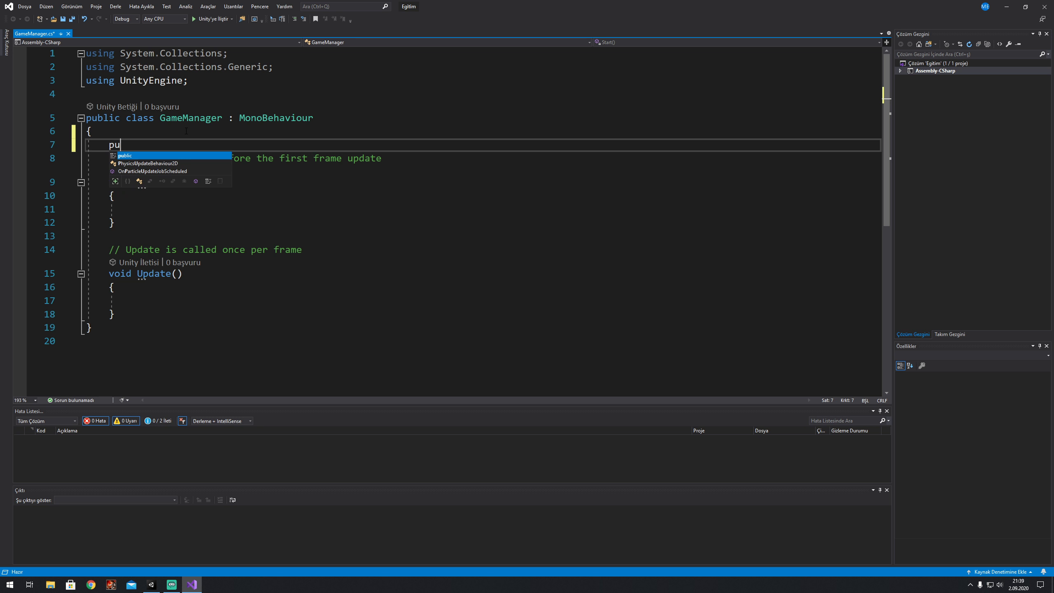
text(blic game)
key(Tab)
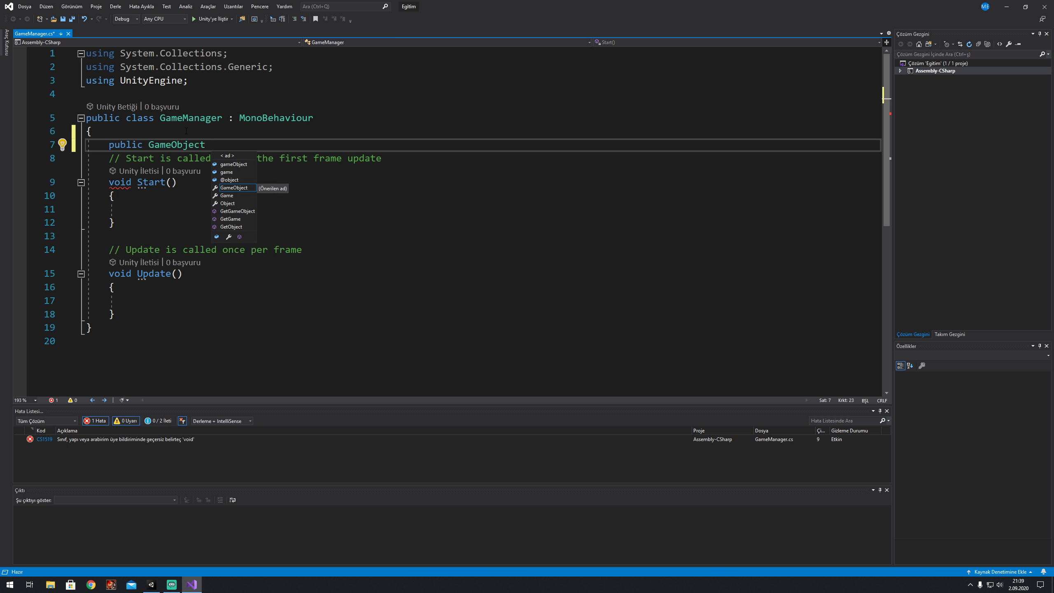
text(Cube;)
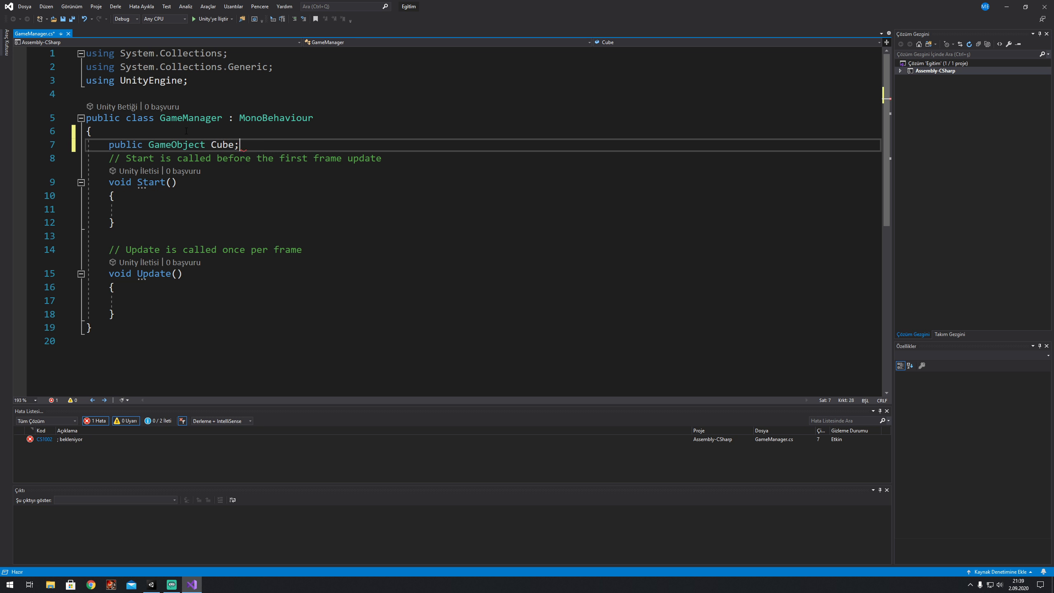
- Delete the template comments above Start and Update
drag(386, 158, 282, 141)
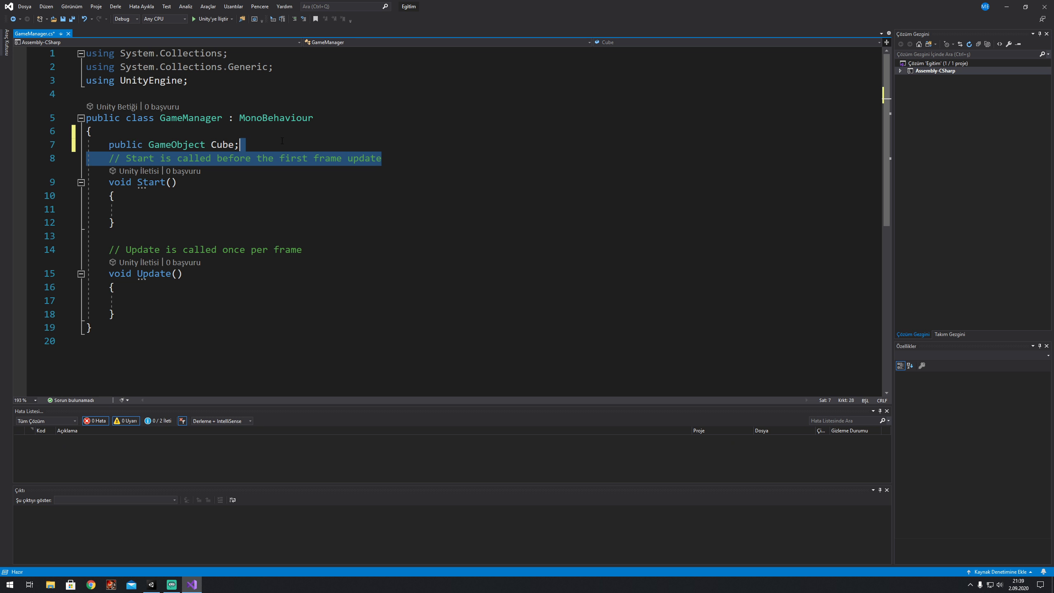
key(BackSpace)
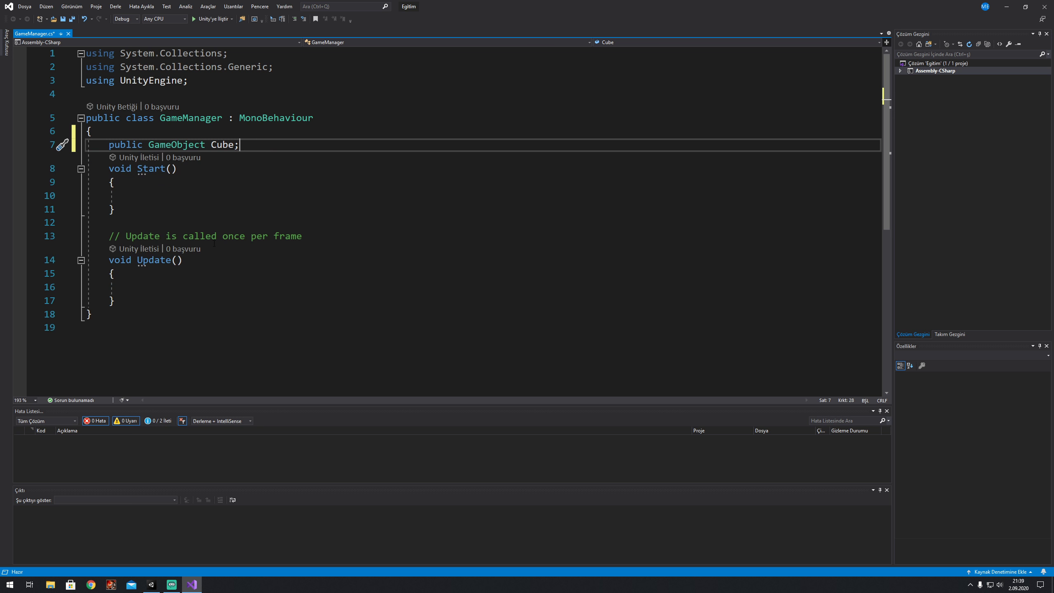
drag(109, 235, 309, 237)
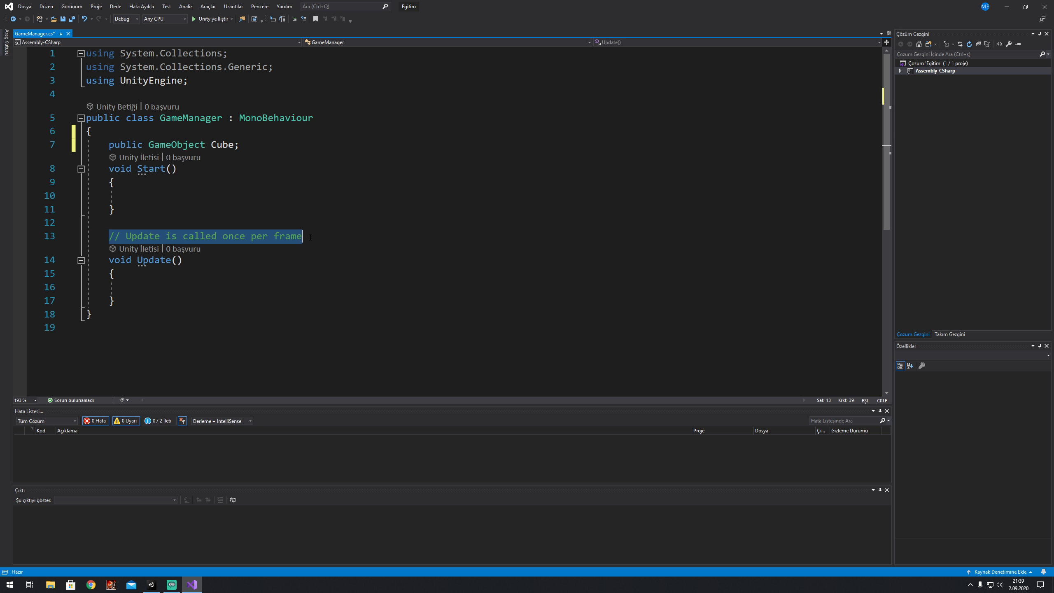
key(BackSpace)
double_click(215, 144)
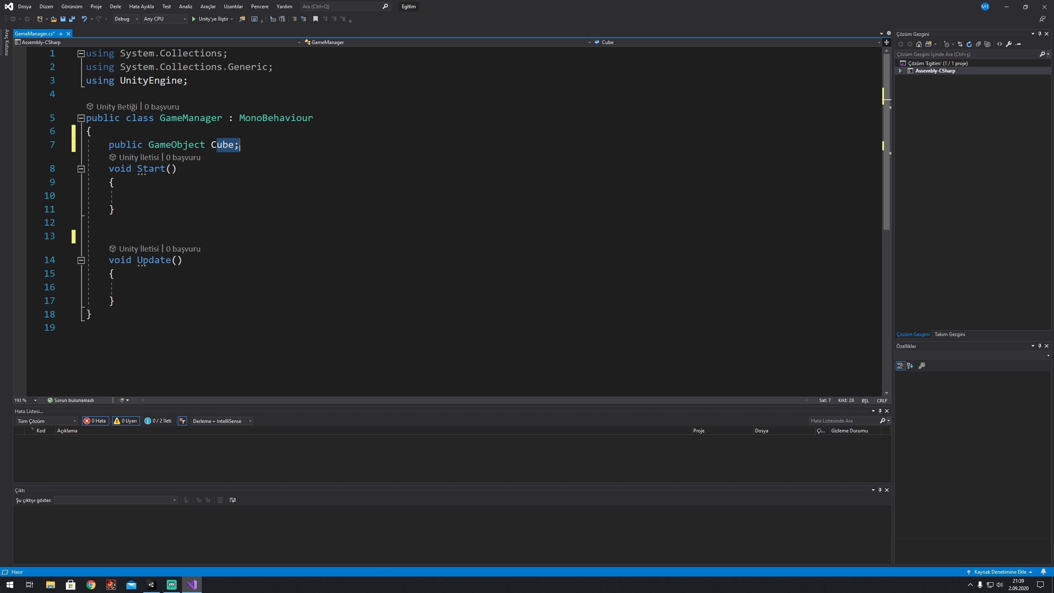
key(Down)
key(Up)
- Minimize Visual Studio and select GameManager to view its new Cube field
click(1025, 7)
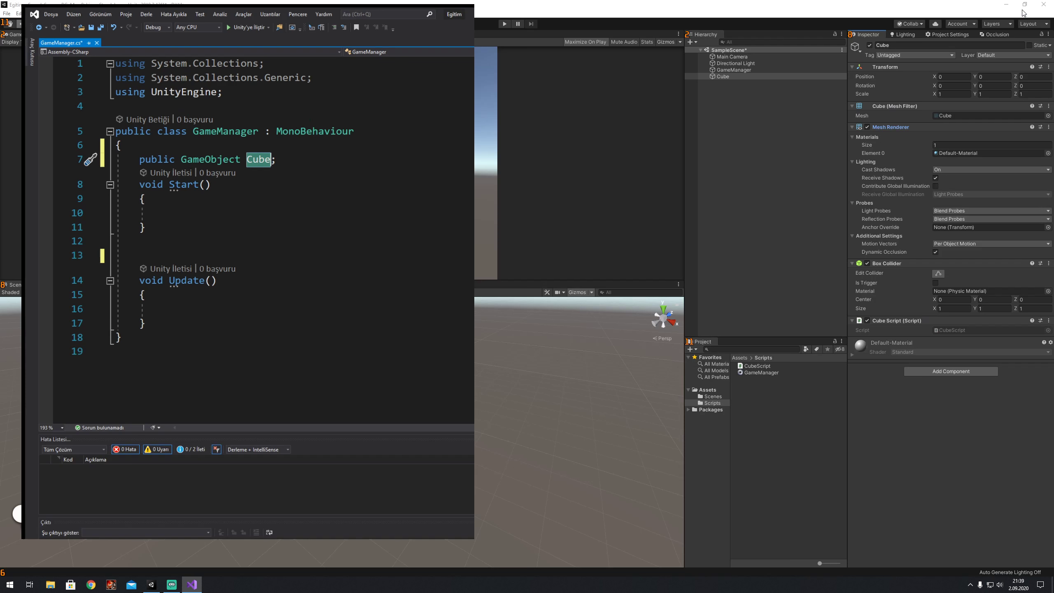
click(461, 38)
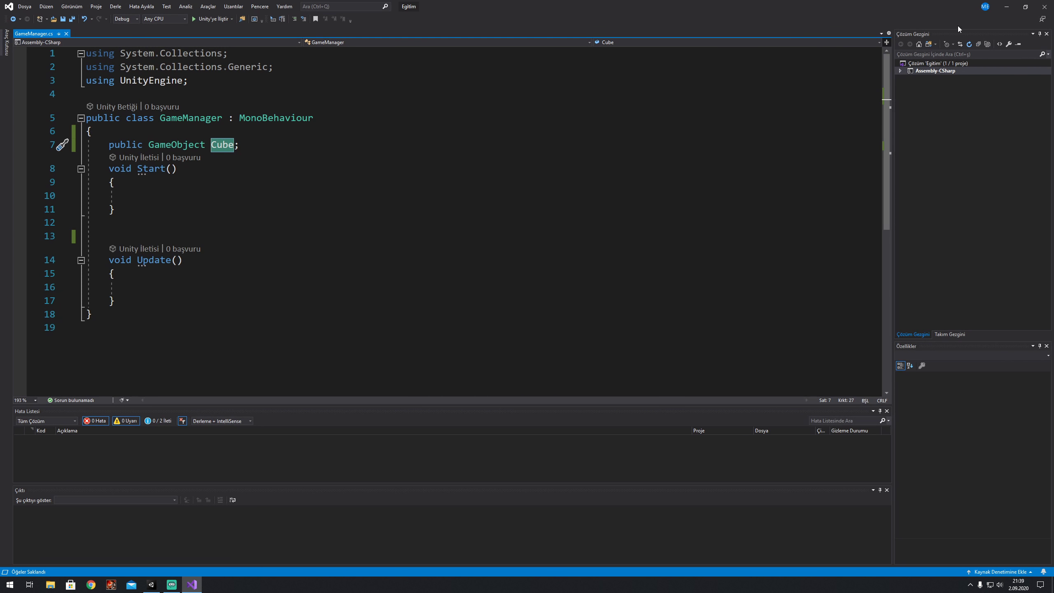
click(1006, 8)
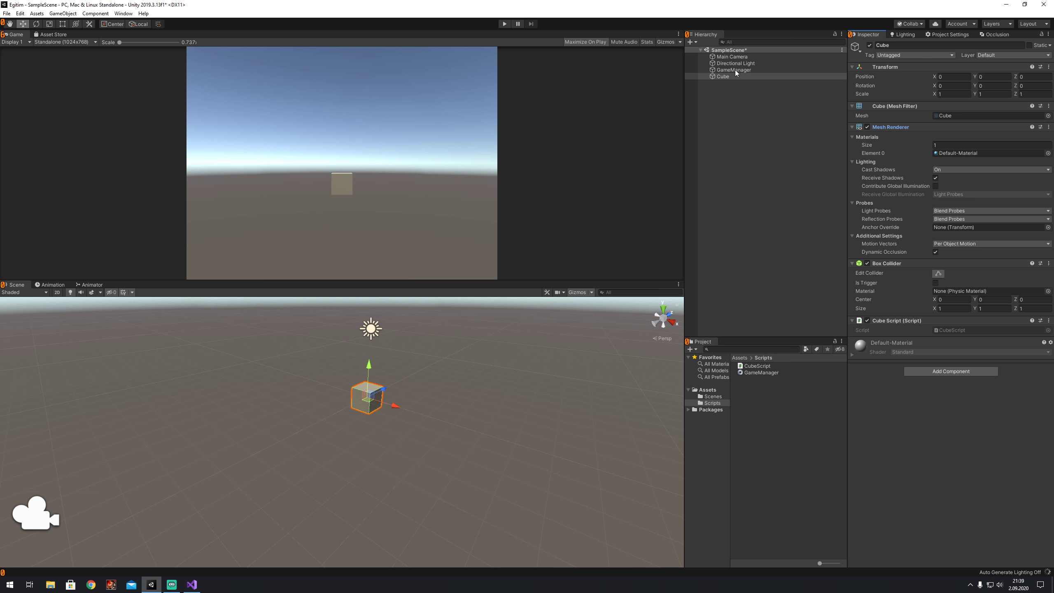
click(734, 69)
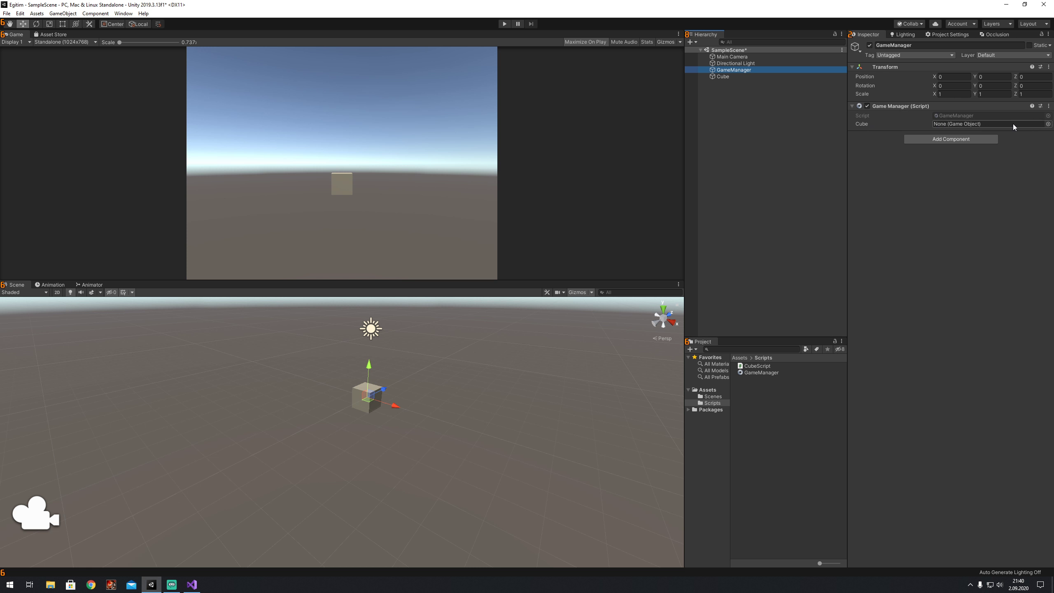
- Try assigning the Cube to GameManager's Cube field, undo it, and bring Visual Studio forward
click(192, 584)
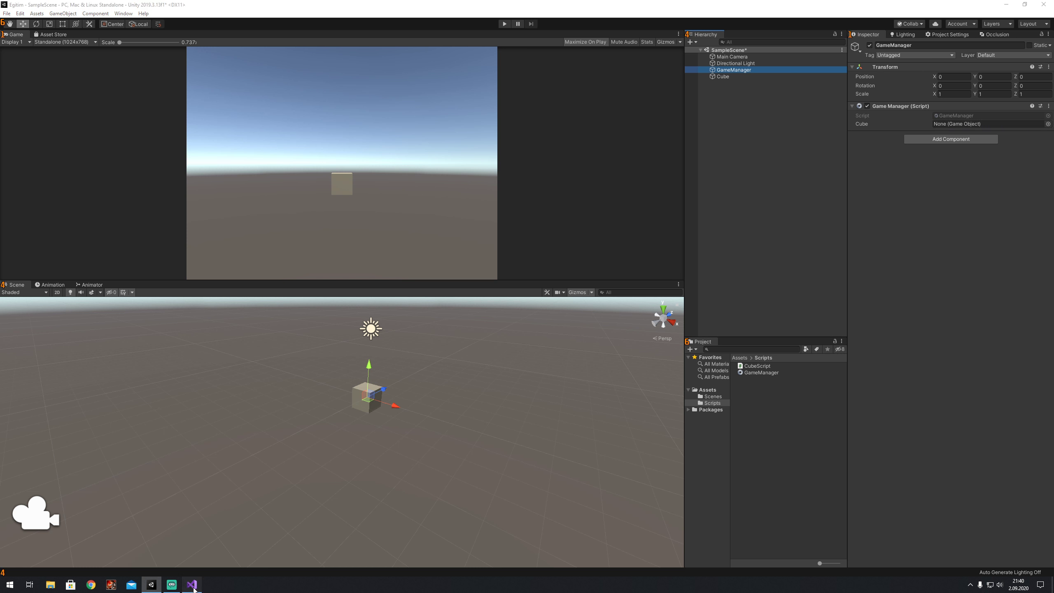
click(1006, 6)
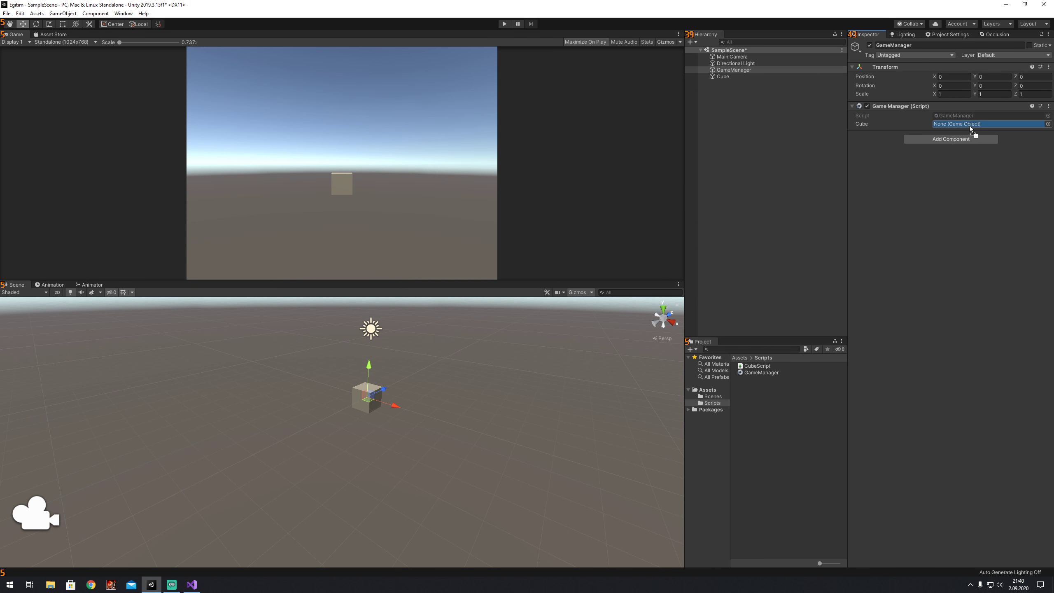
drag(890, 115, 969, 125)
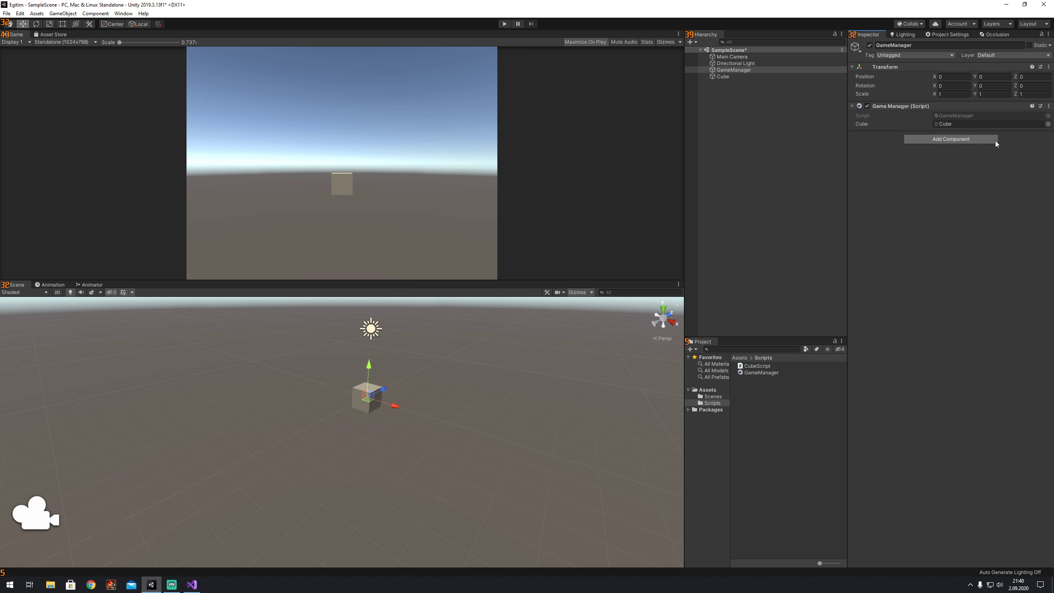
key(ctrl+z)
double_click(954, 116)
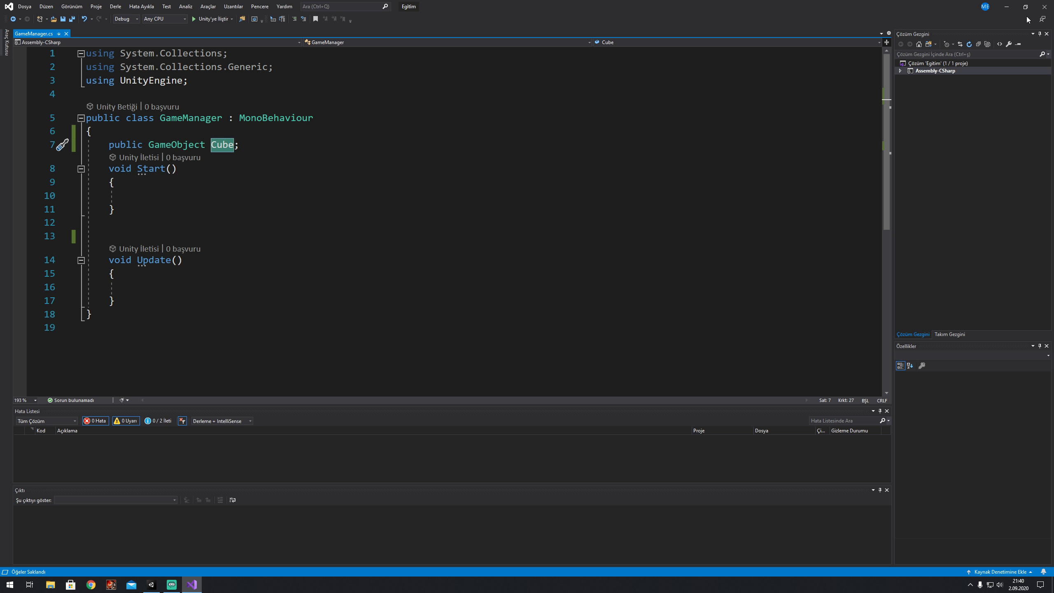
- Maximize Visual Studio and place the caret on the empty line inside Start
click(1024, 6)
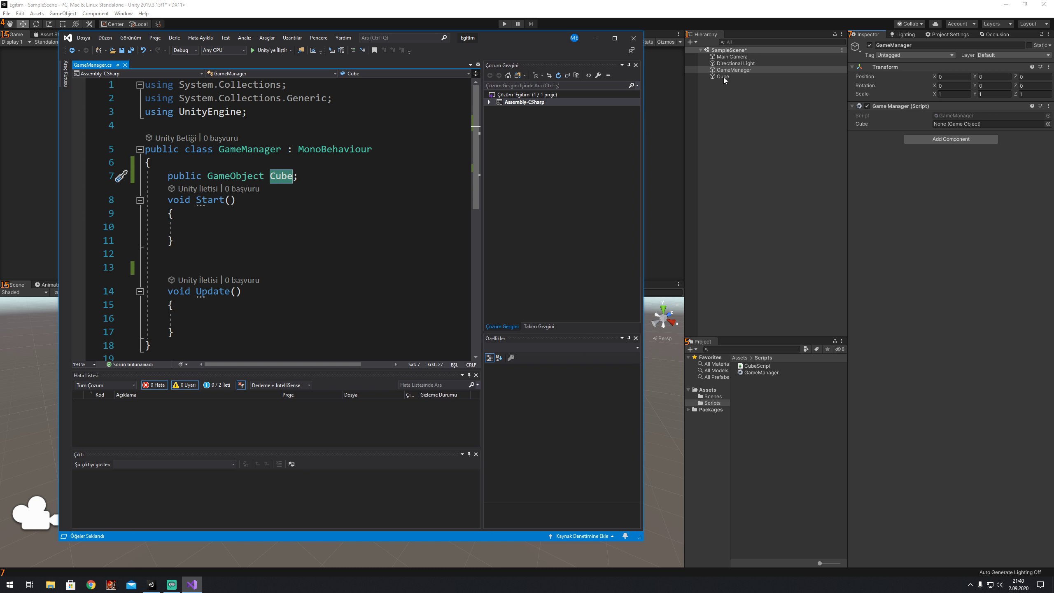
click(613, 38)
click(222, 182)
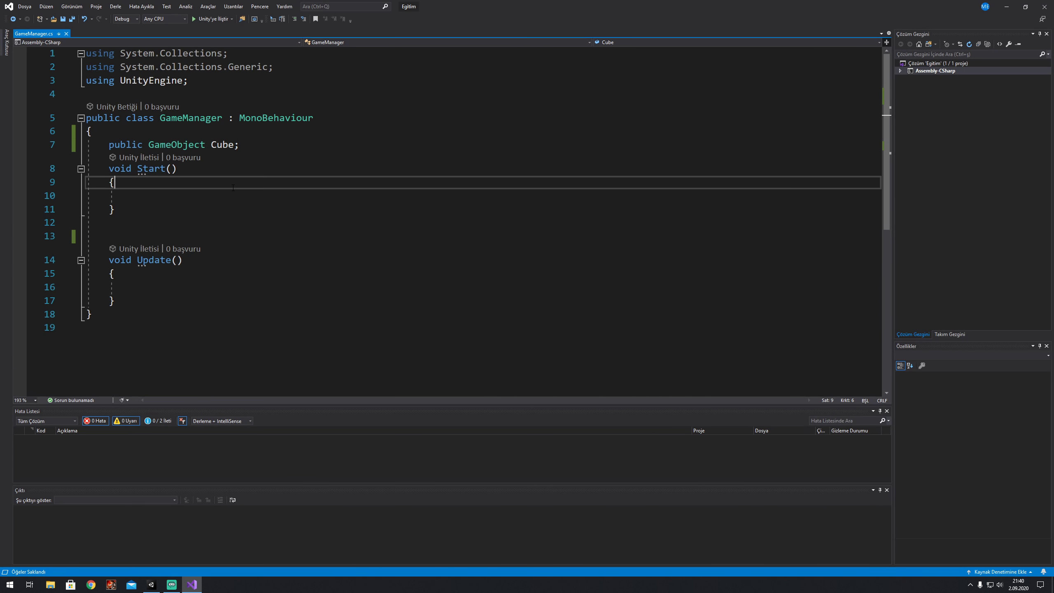
click(223, 194)
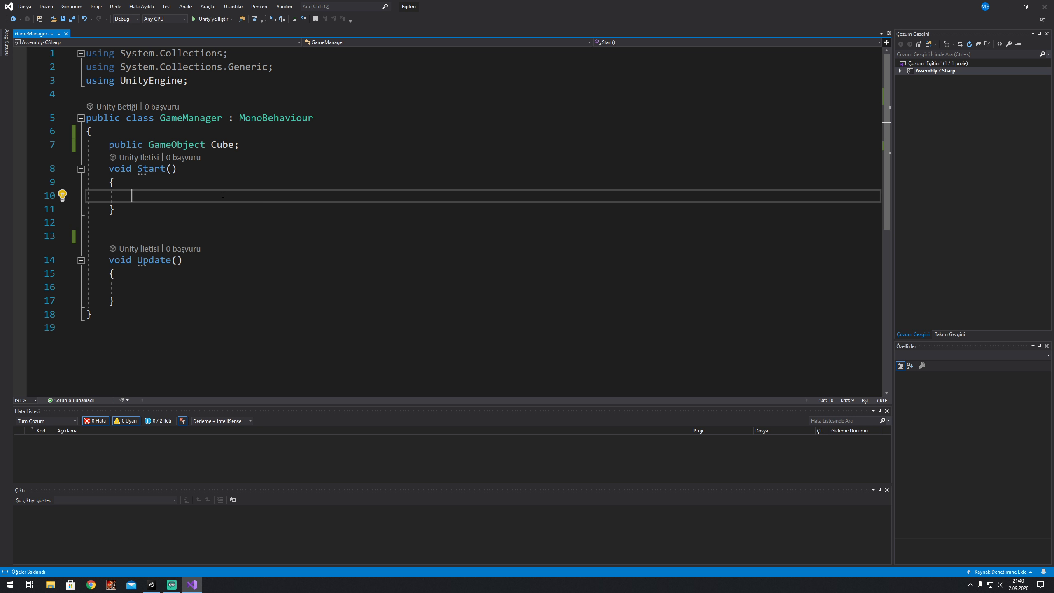
- Write Cube = GameObject.Find("Cube"); in Start and save the script
text(ga)
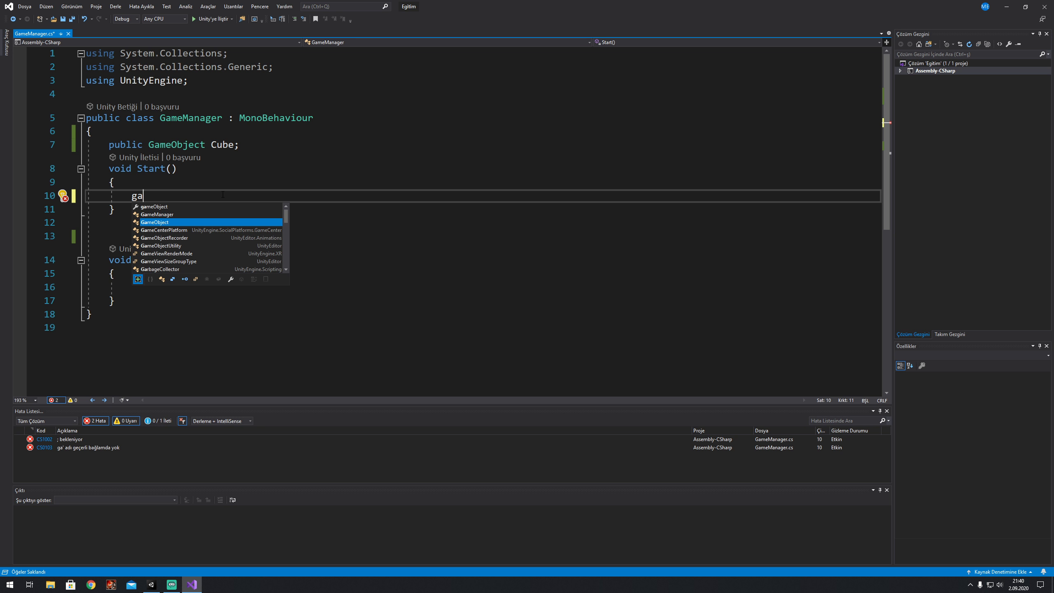
key(BackSpace)
text(cu)
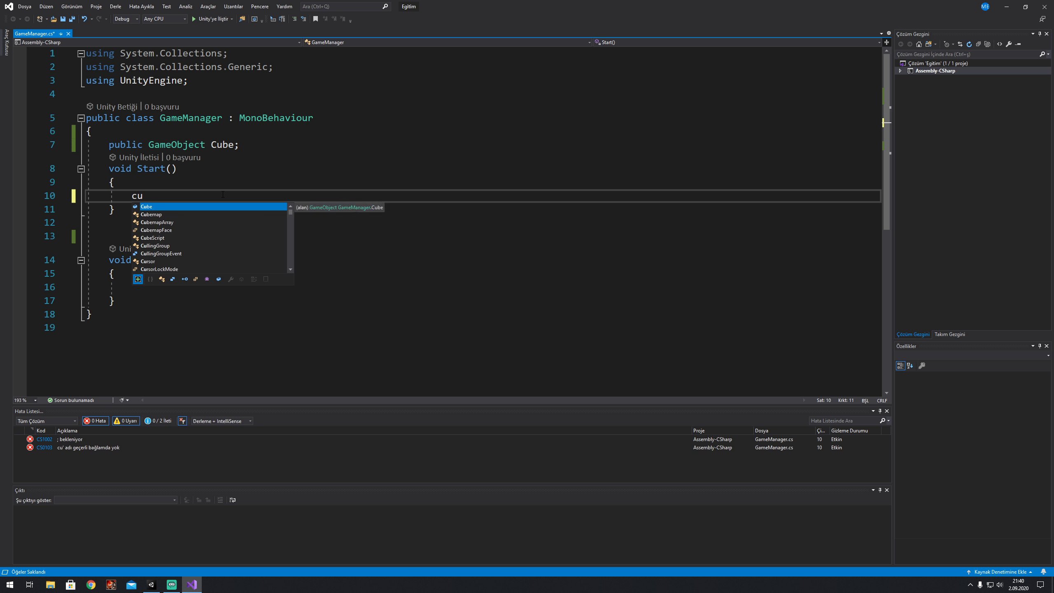
text( = game)
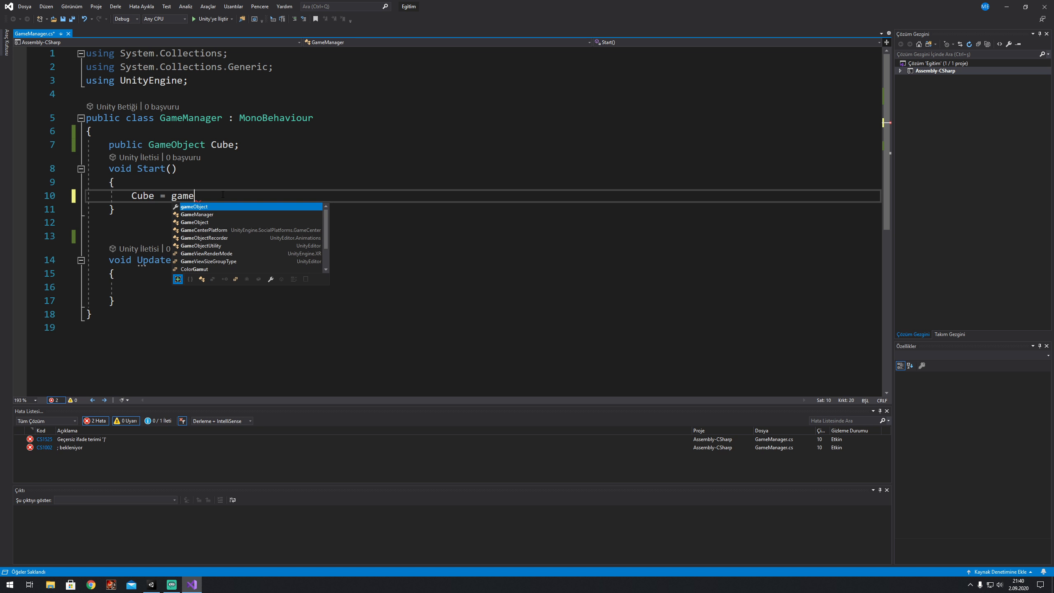
key(Down)
key(Down)
text(.f)
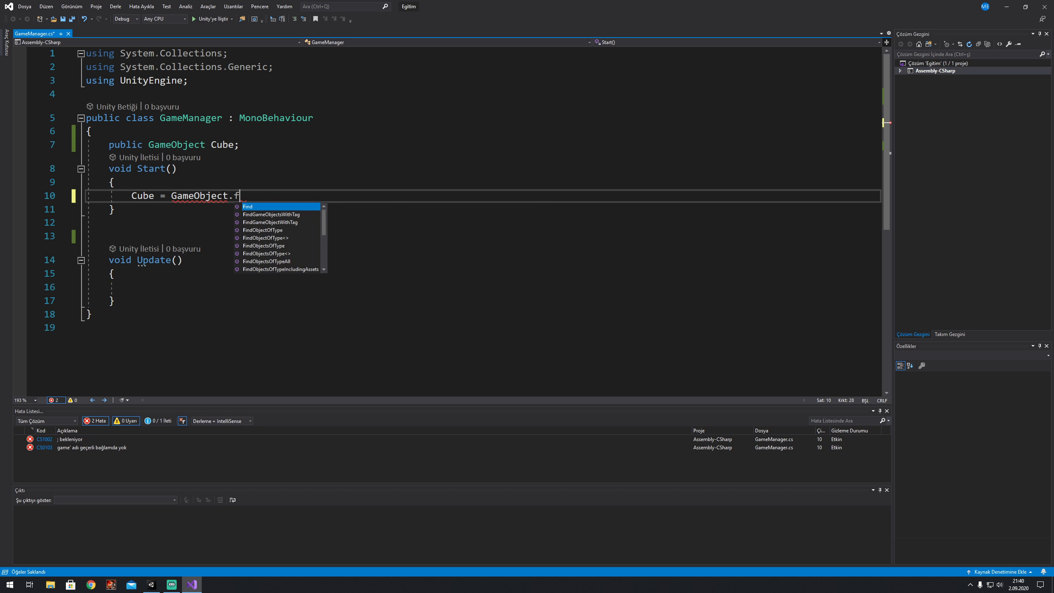
text(i)
key(Tab)
text(()
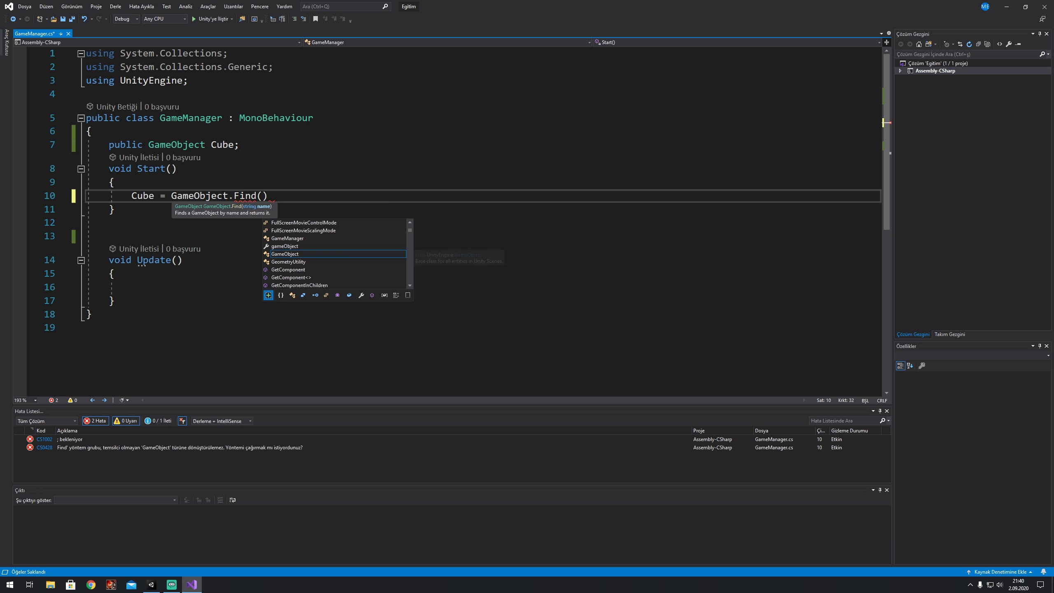
text(")
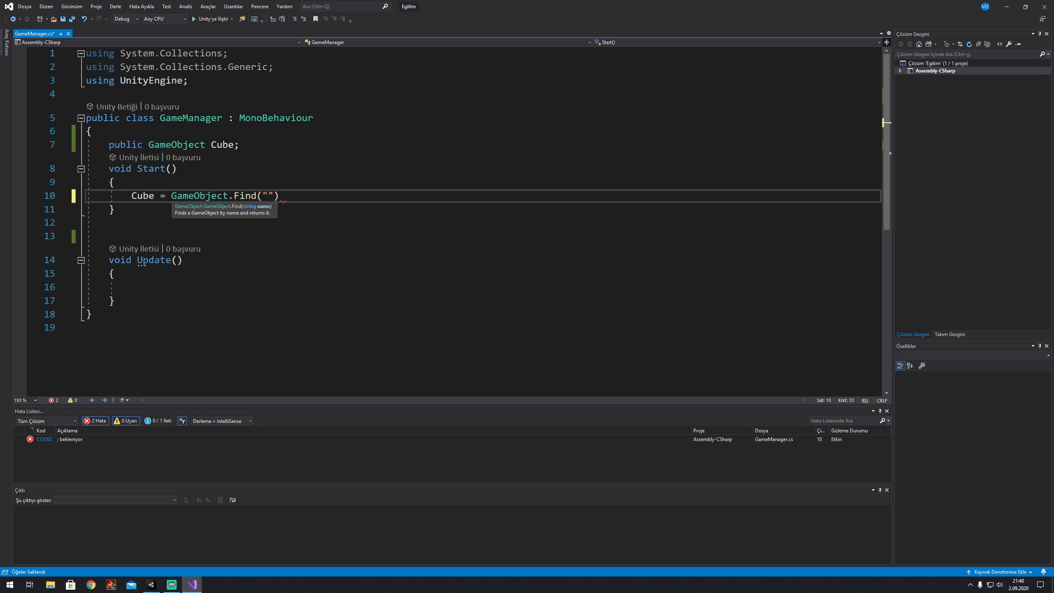
text(Cube"))
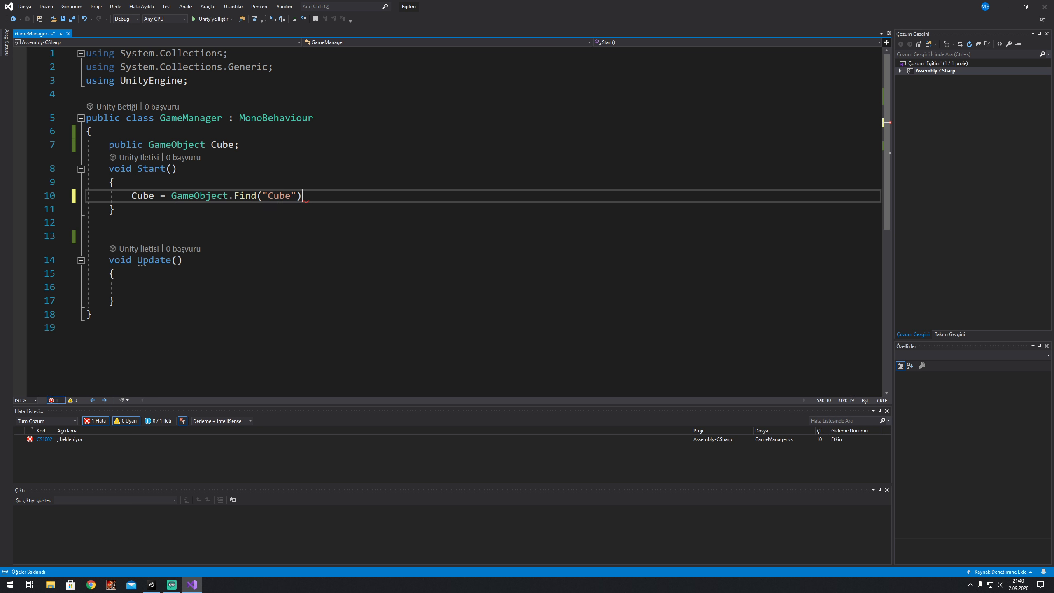
text(;)
key(ctrl+s)
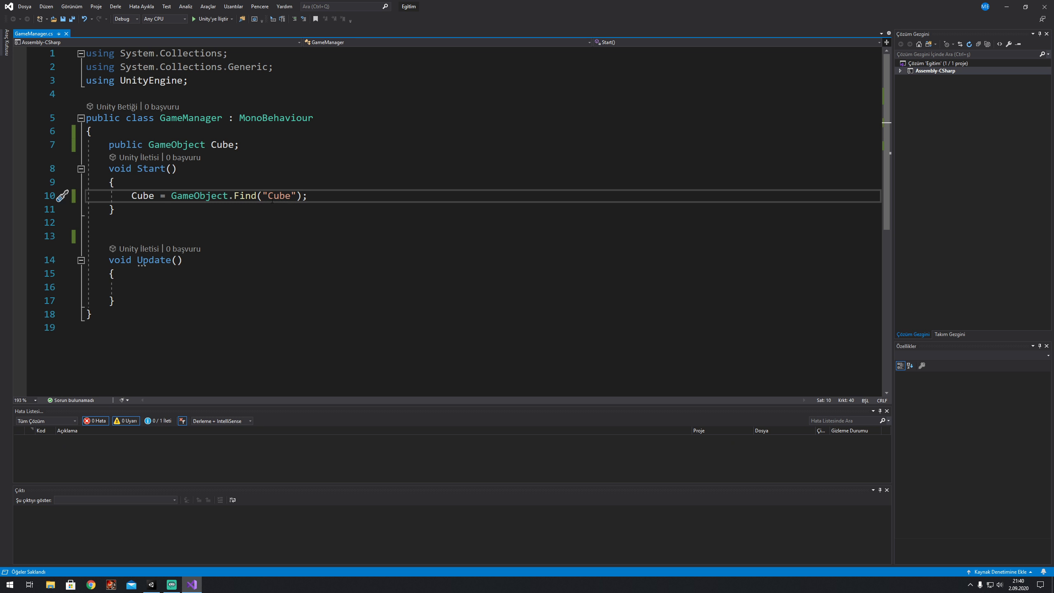
- Back in Unity, play-test the scene so GameManager picks up the Cube, then select the Cube
click(1006, 7)
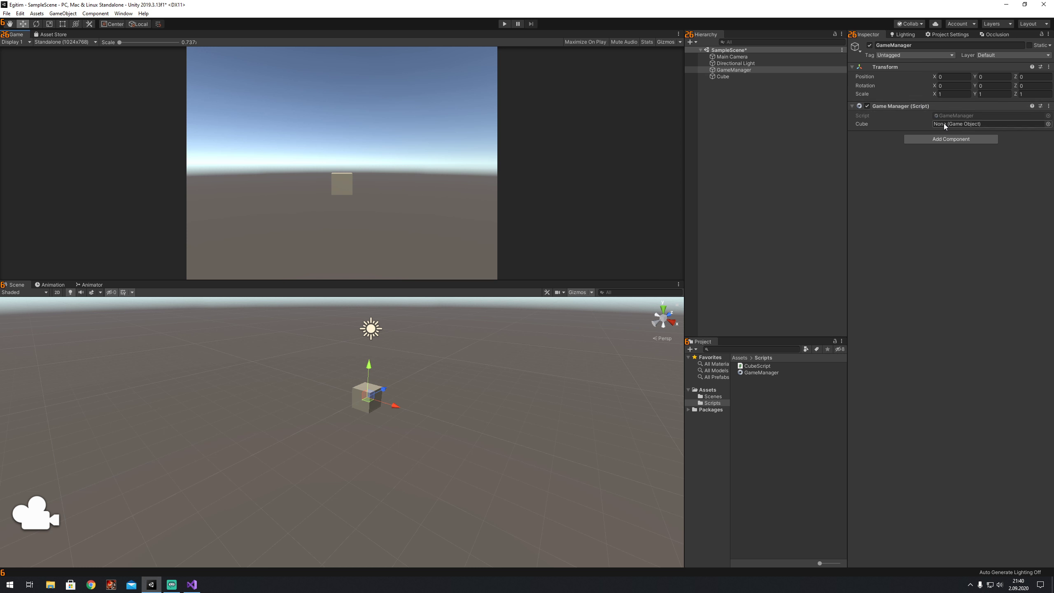
click(506, 24)
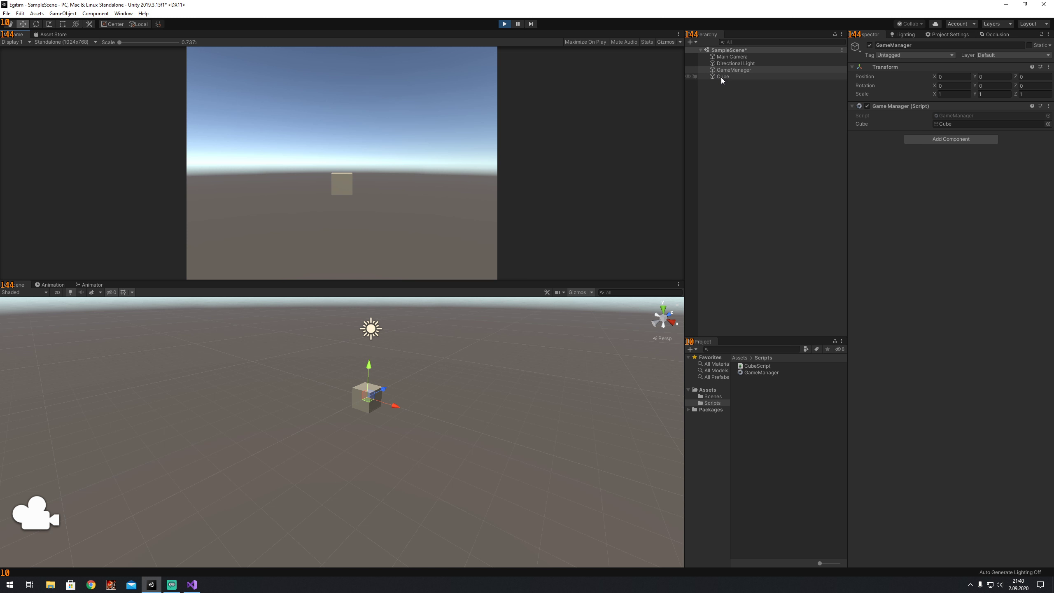
click(504, 24)
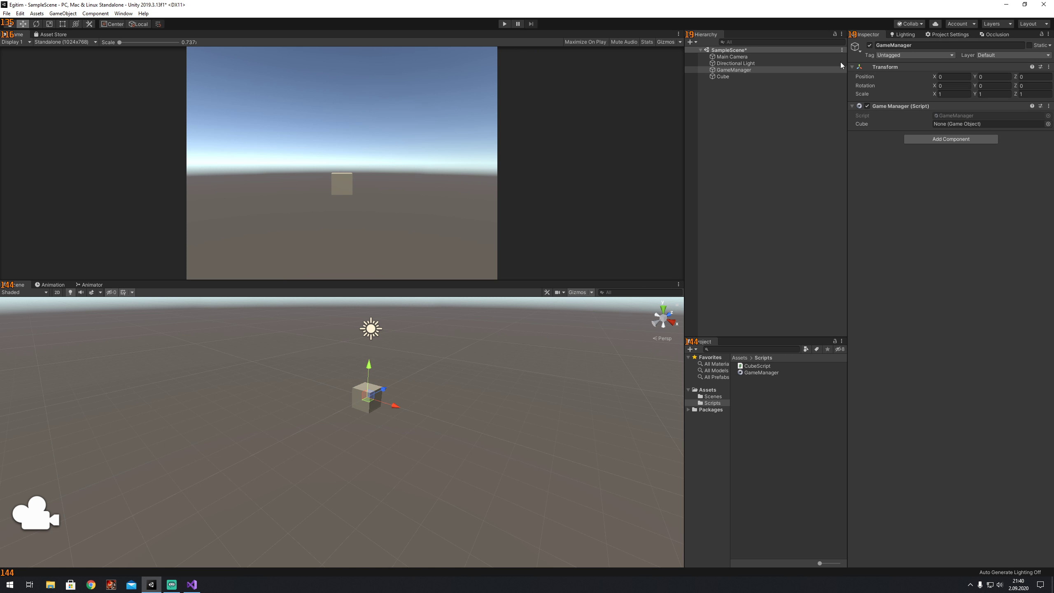
click(751, 77)
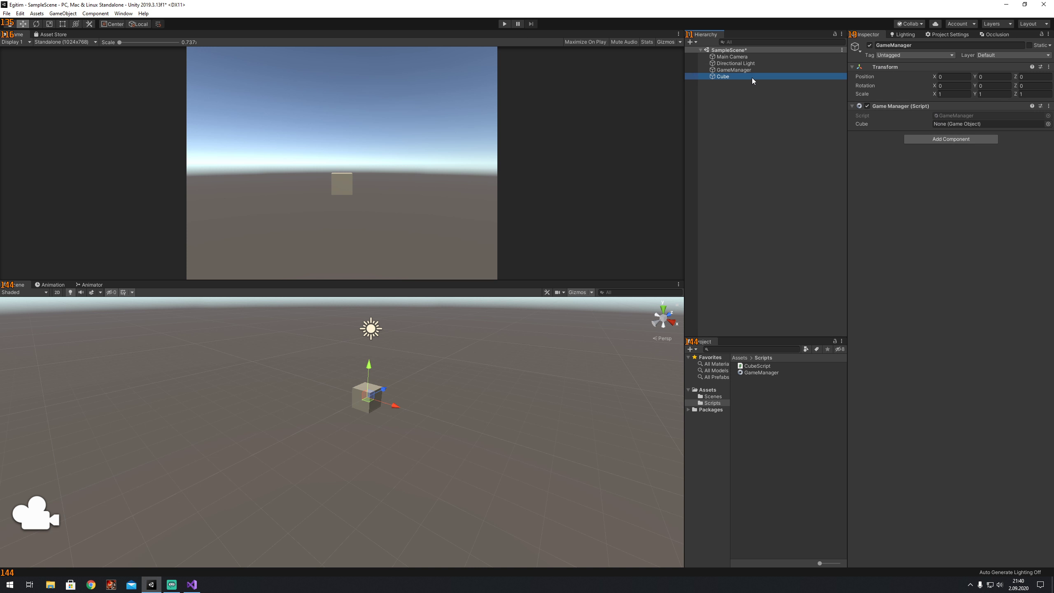
- Add a new tag named cubeTag in Tags & Layers from the Cube's Tag dropdown, then reselect the Cube
click(906, 55)
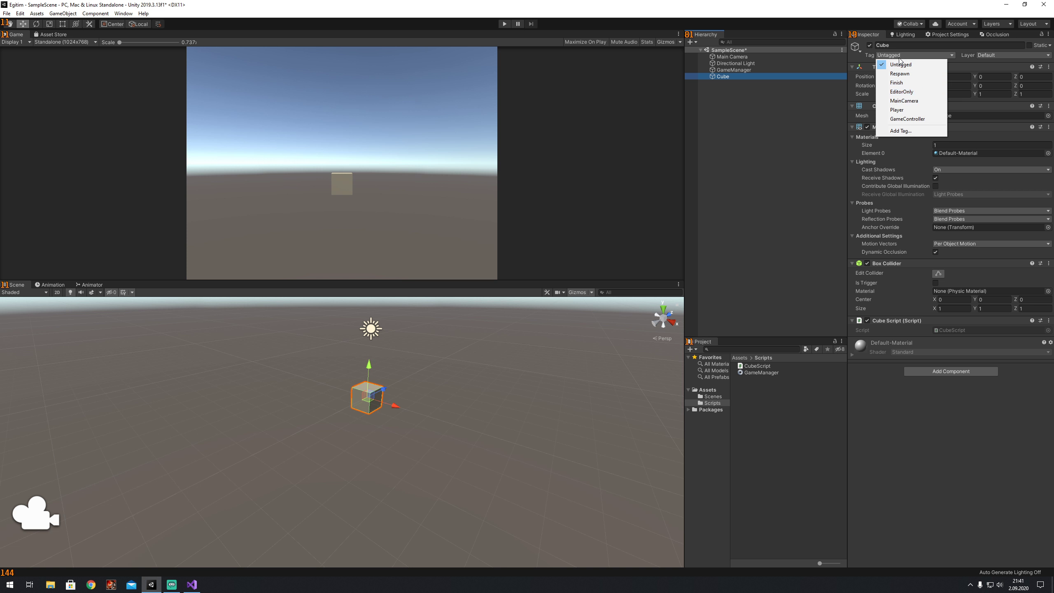
click(785, 127)
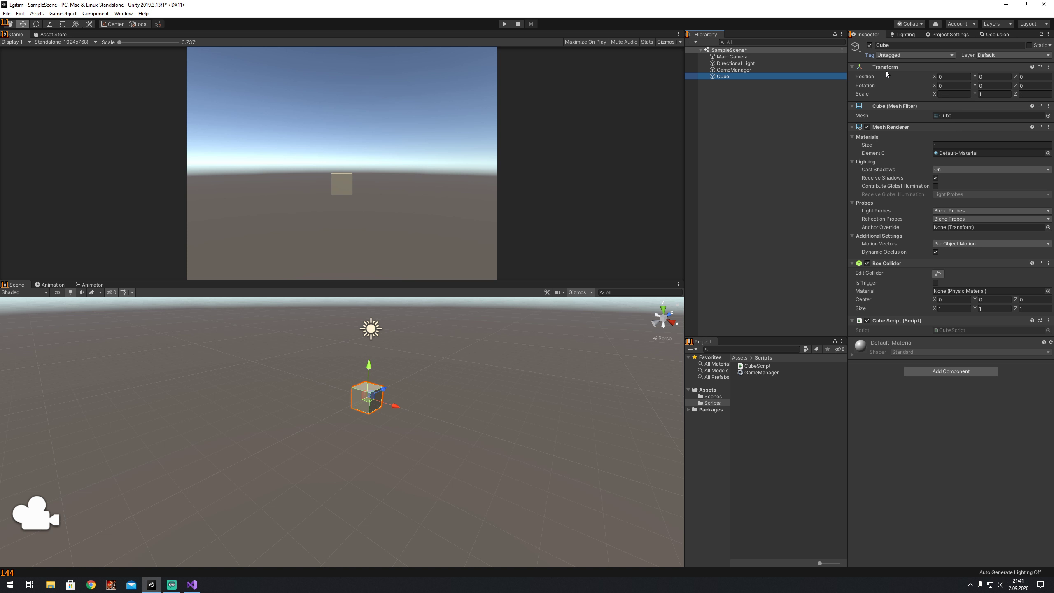
click(899, 54)
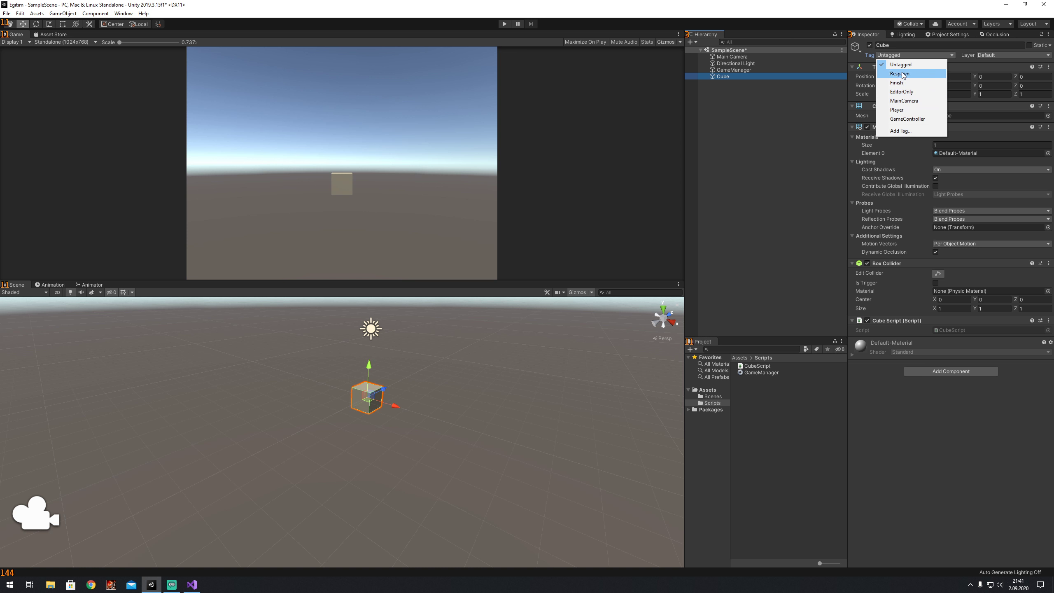
click(901, 131)
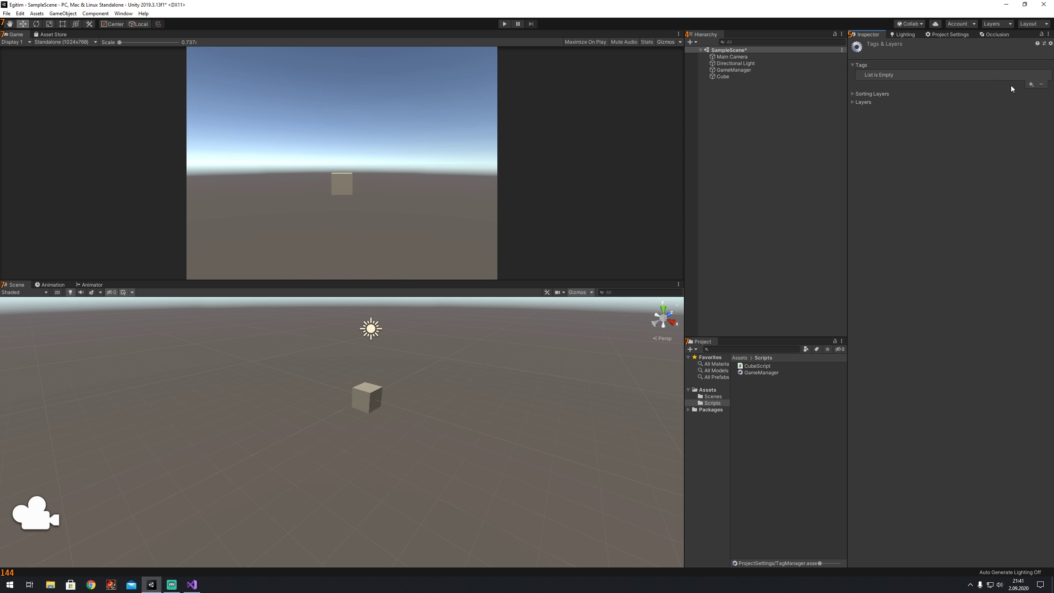
click(1030, 85)
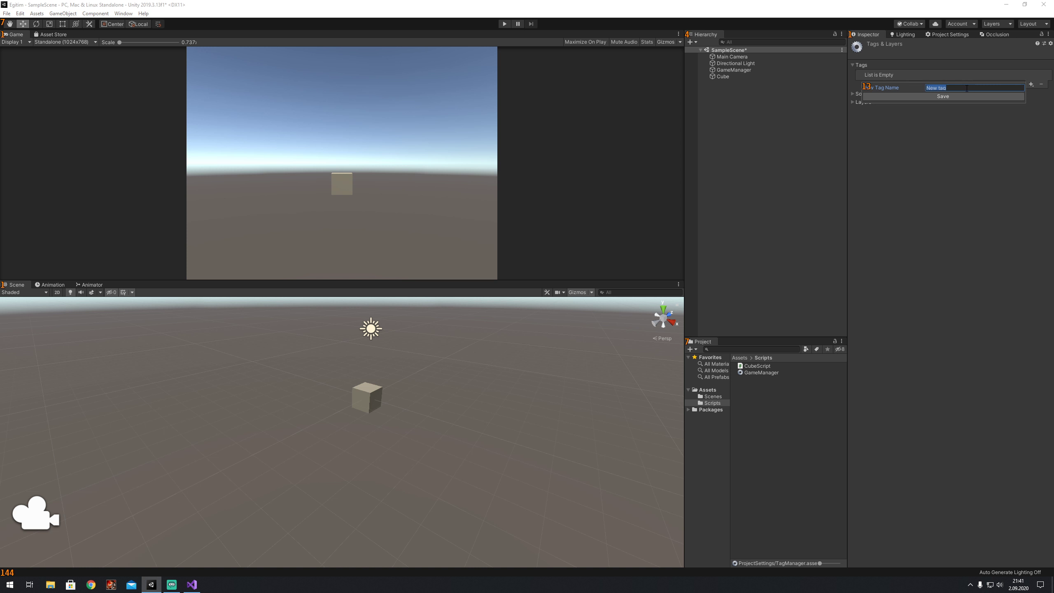
key(BackSpace)
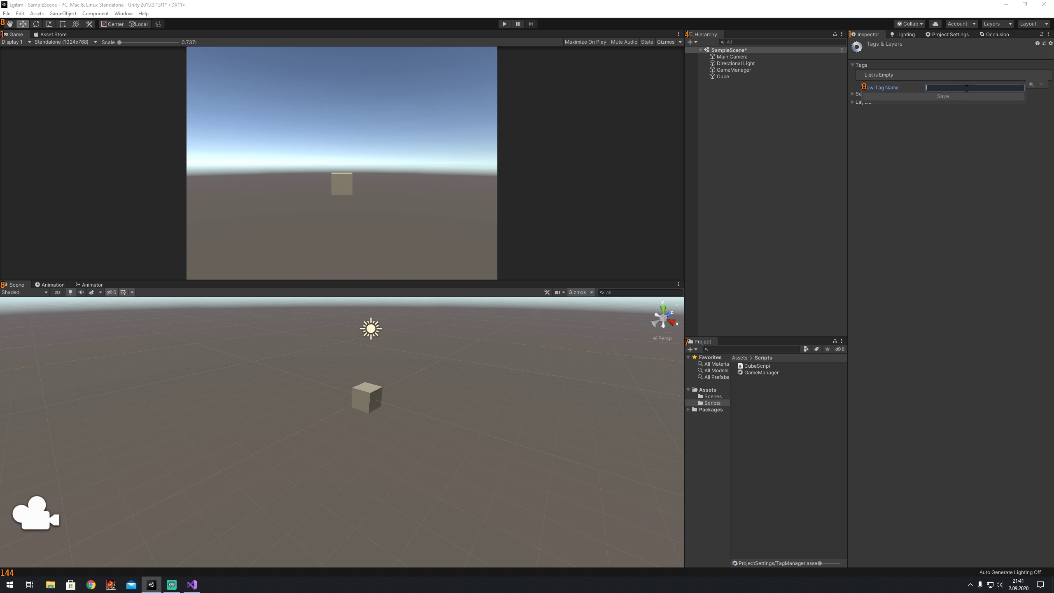
text(cub)
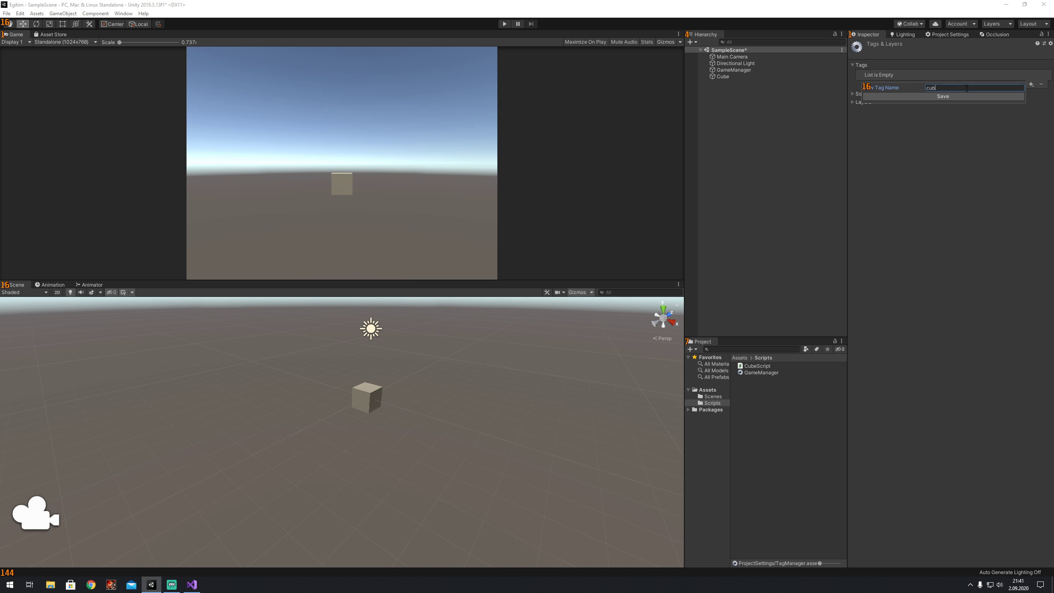
text(eTag)
click(953, 96)
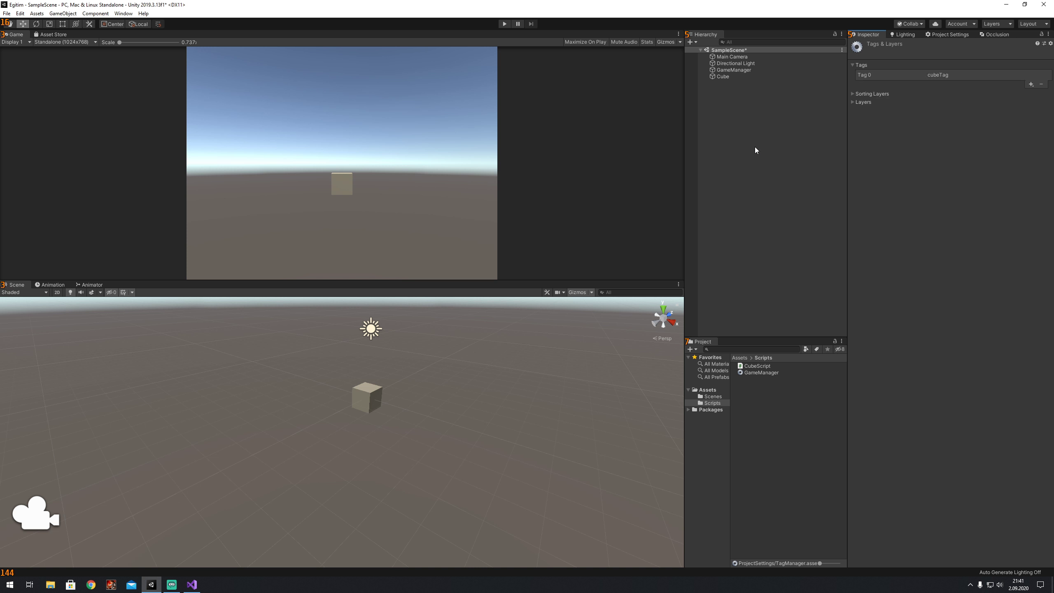
click(725, 77)
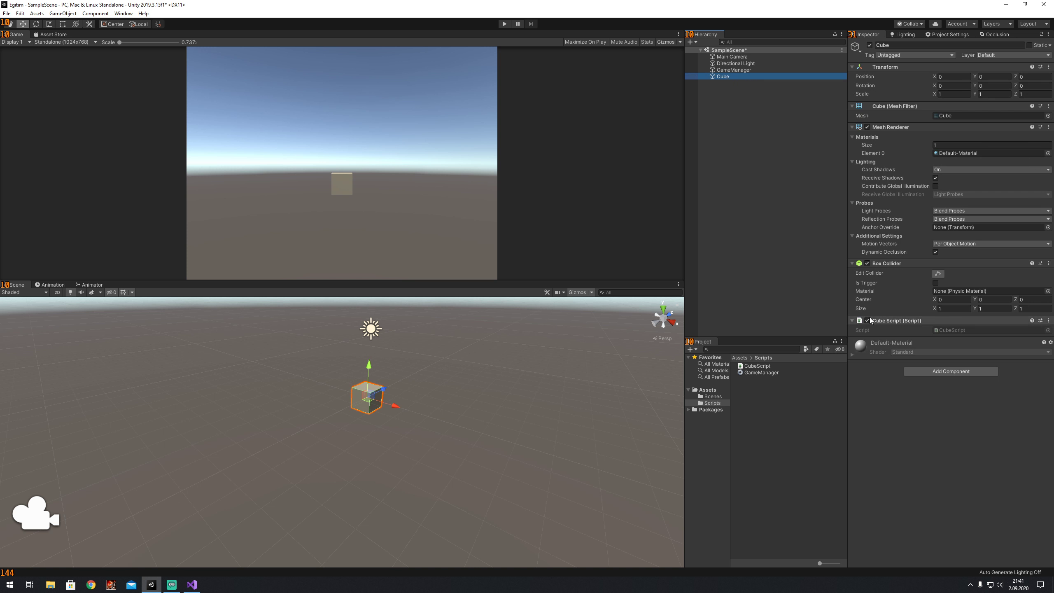
- Comment out the old Find line in Start and open a new line below it
key(alt+Tab)
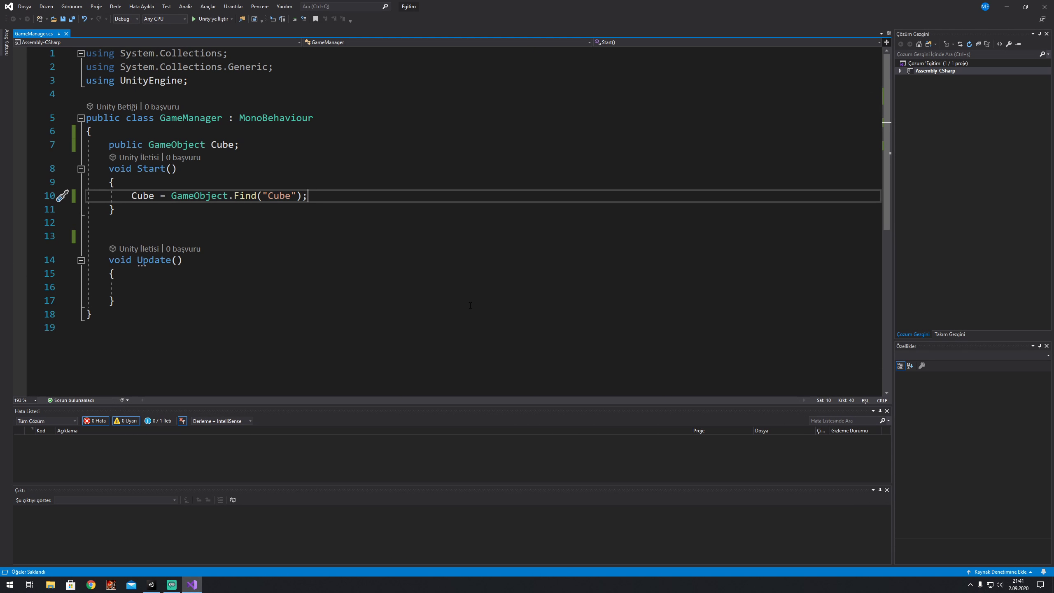
key(Home)
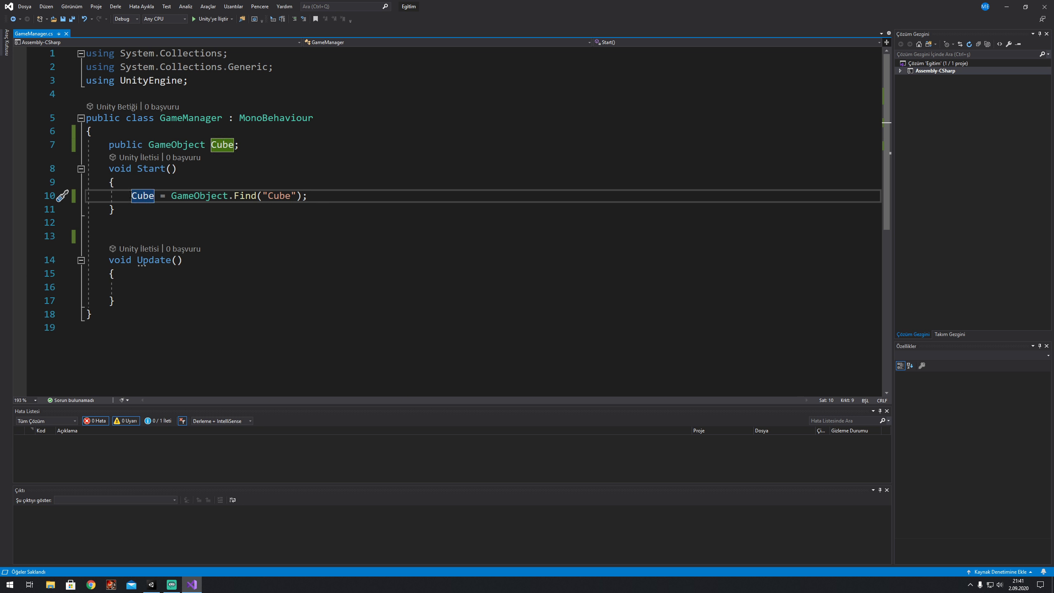
text(//)
key(End)
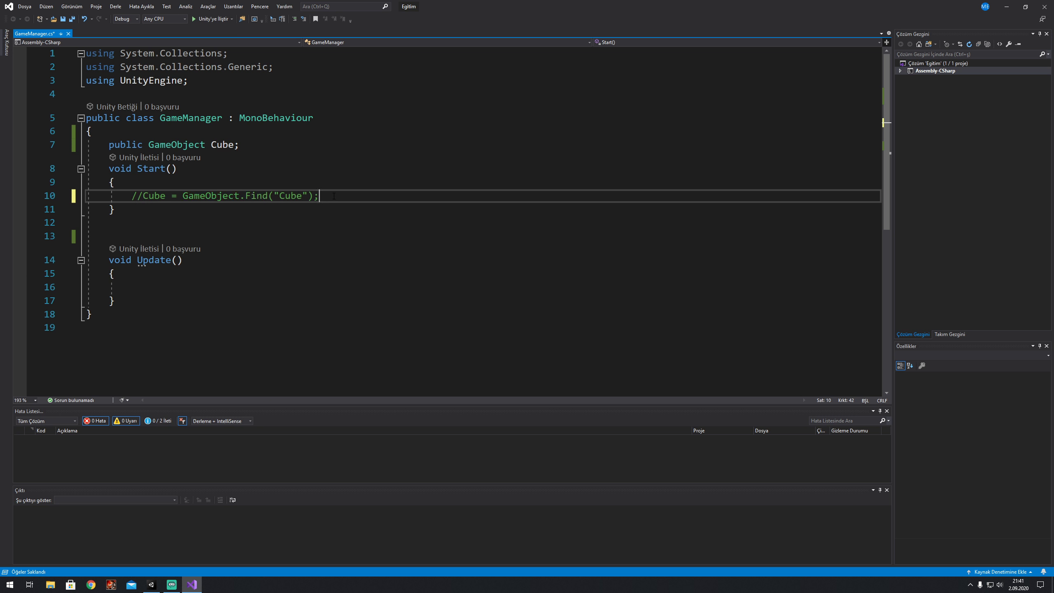
key(Return)
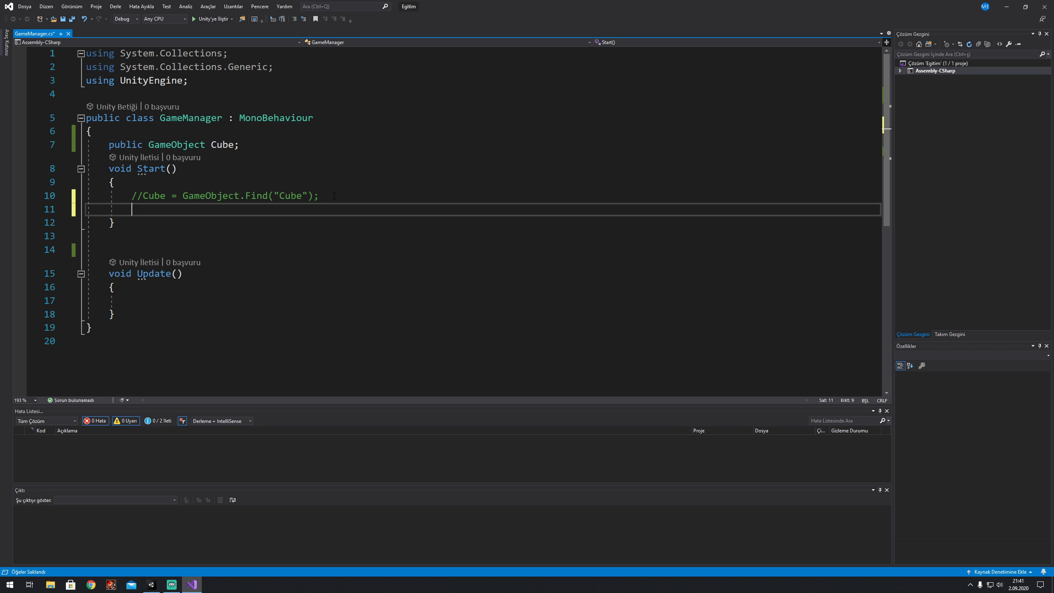
- Write Cube = GameObject.FindGameObjectWithTag("cubeTag"); and save GameManager.cs
text(Cube =)
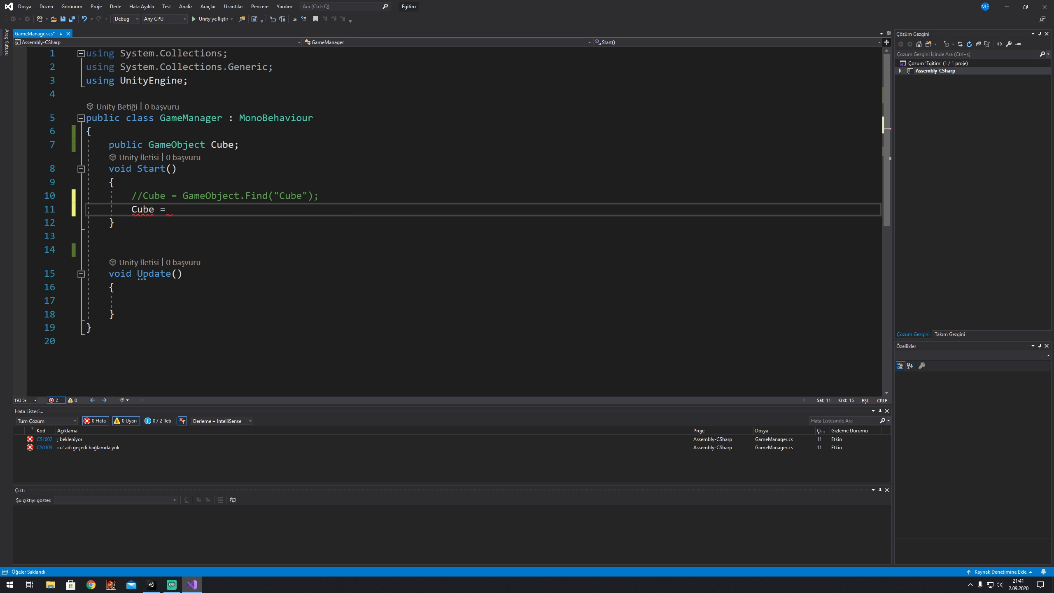
text(gam)
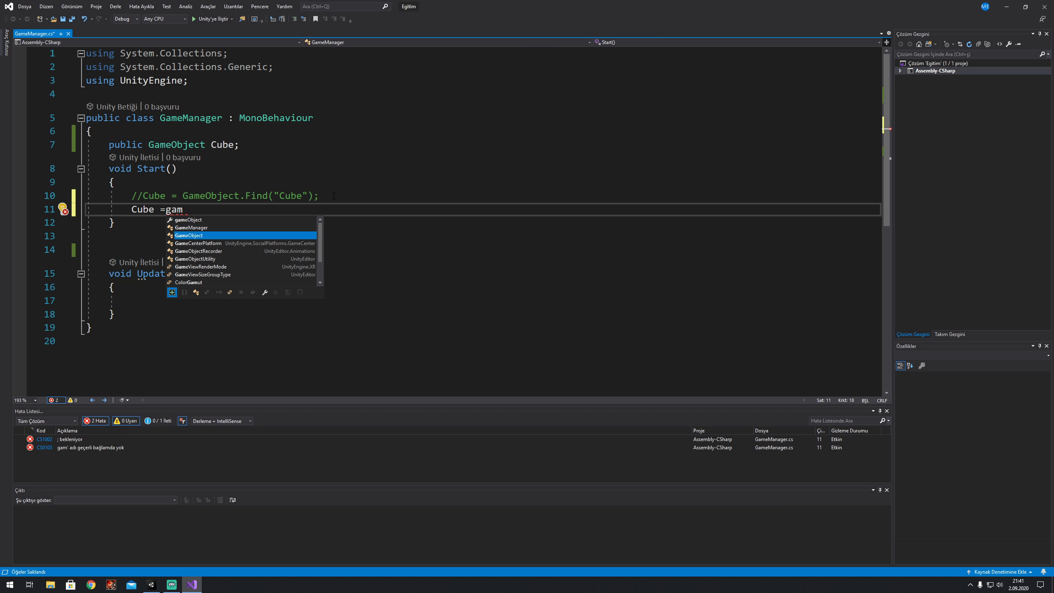
key(Tab)
text(.fin)
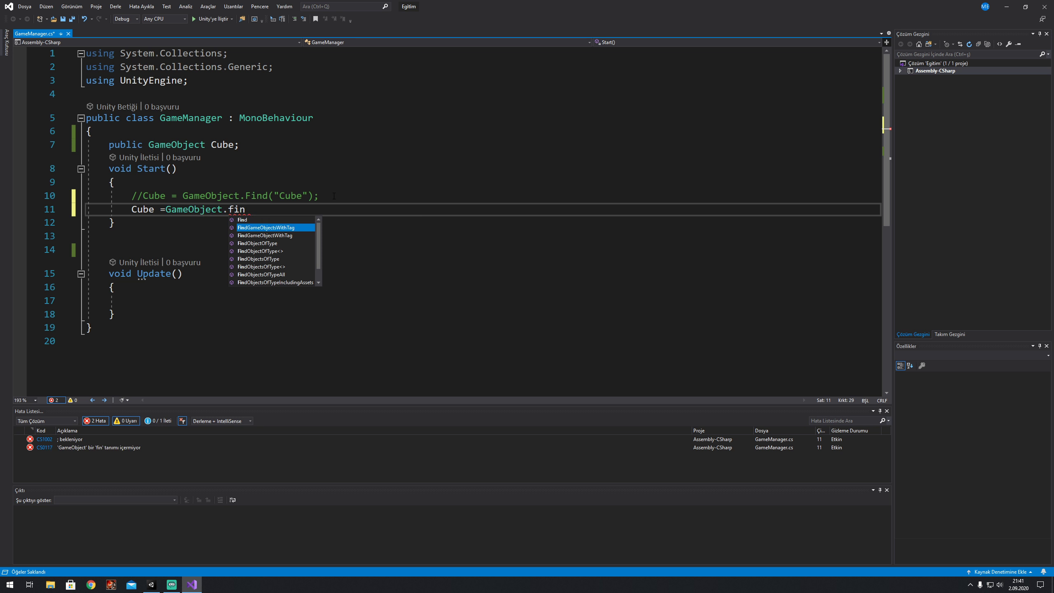
key(Down)
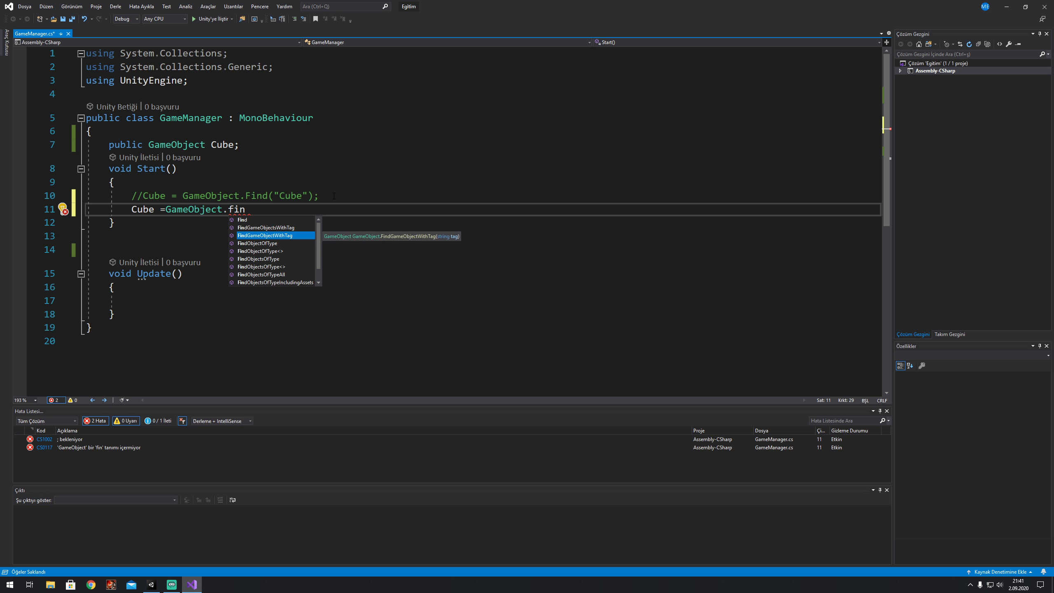
key(Tab)
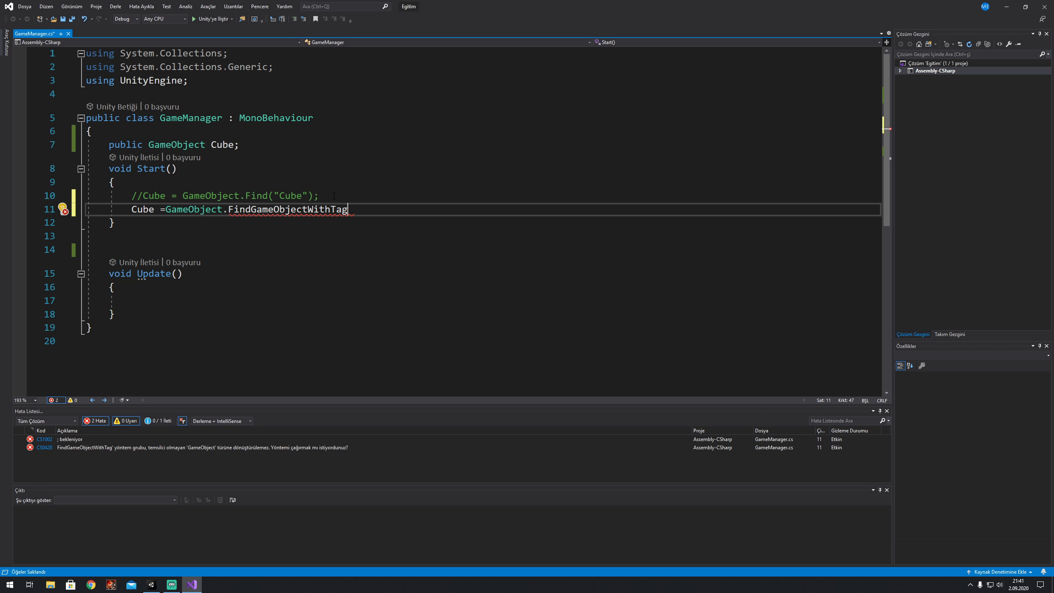
double_click(254, 209)
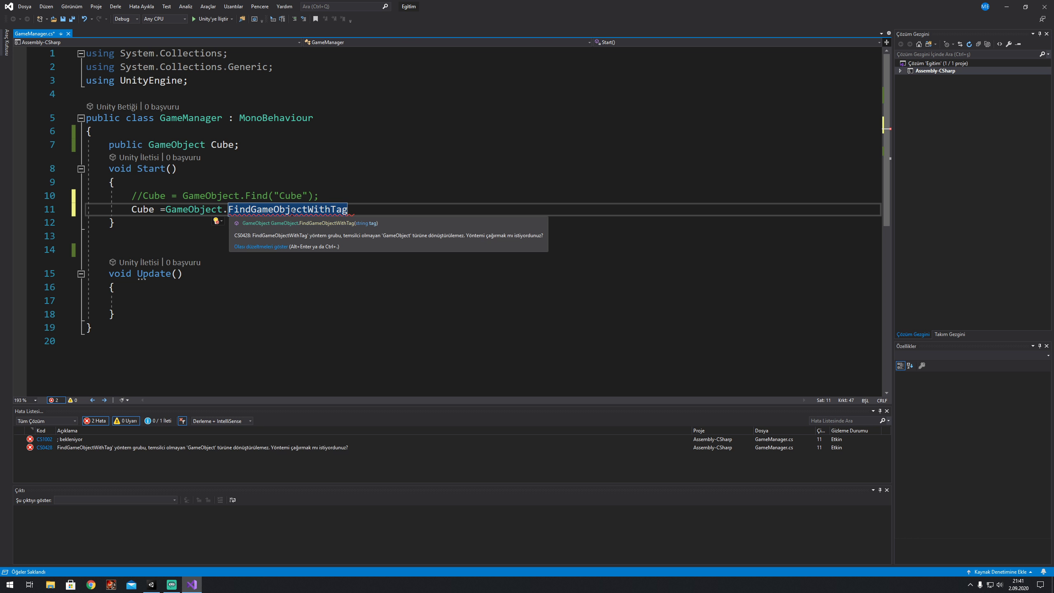
text(()
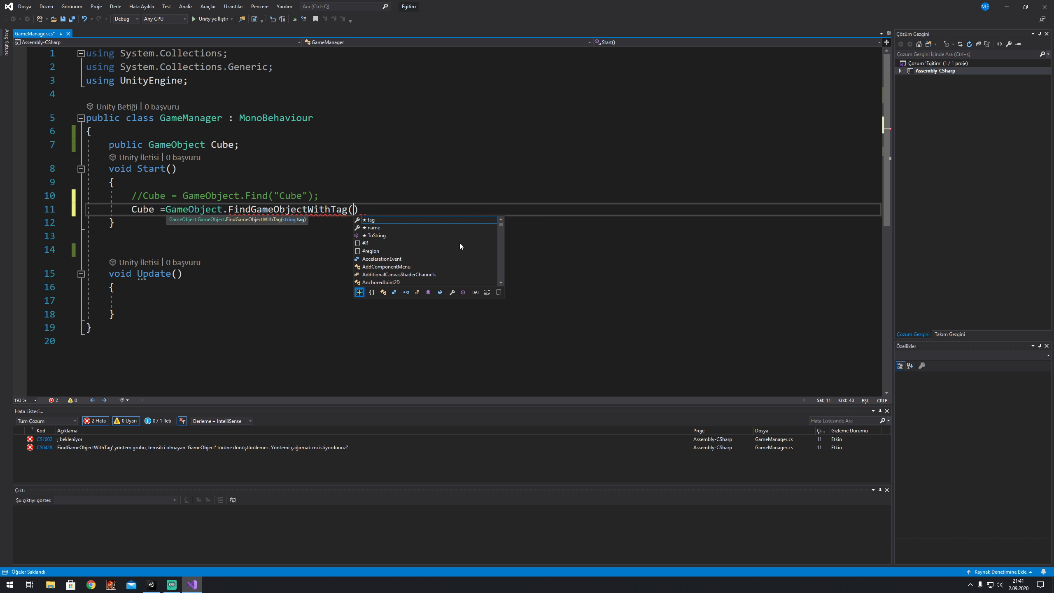
text(")
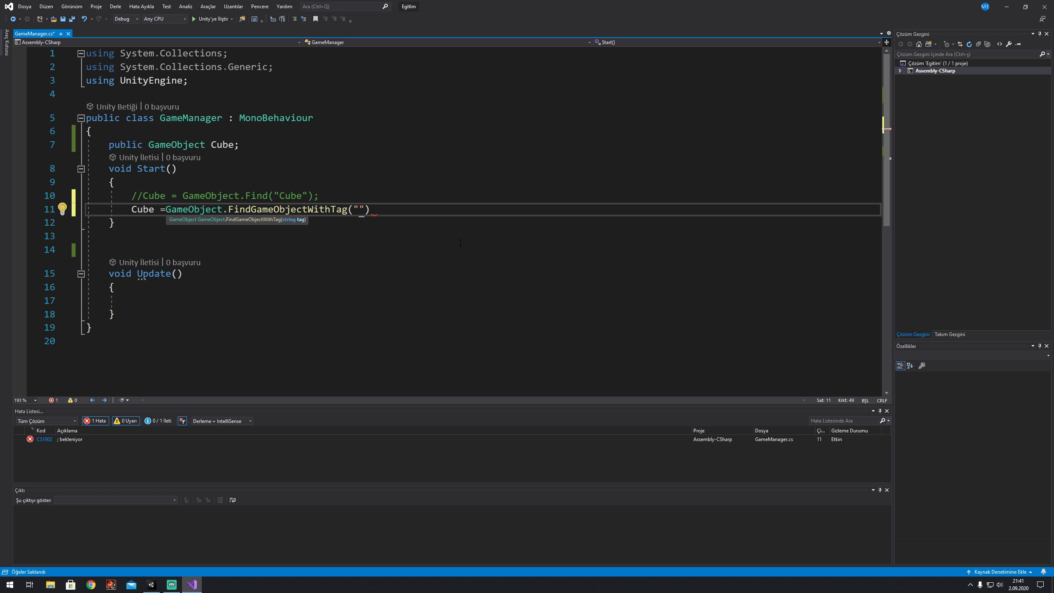
text(cu)
text(beTag)
text(");)
key(ctrl+s)
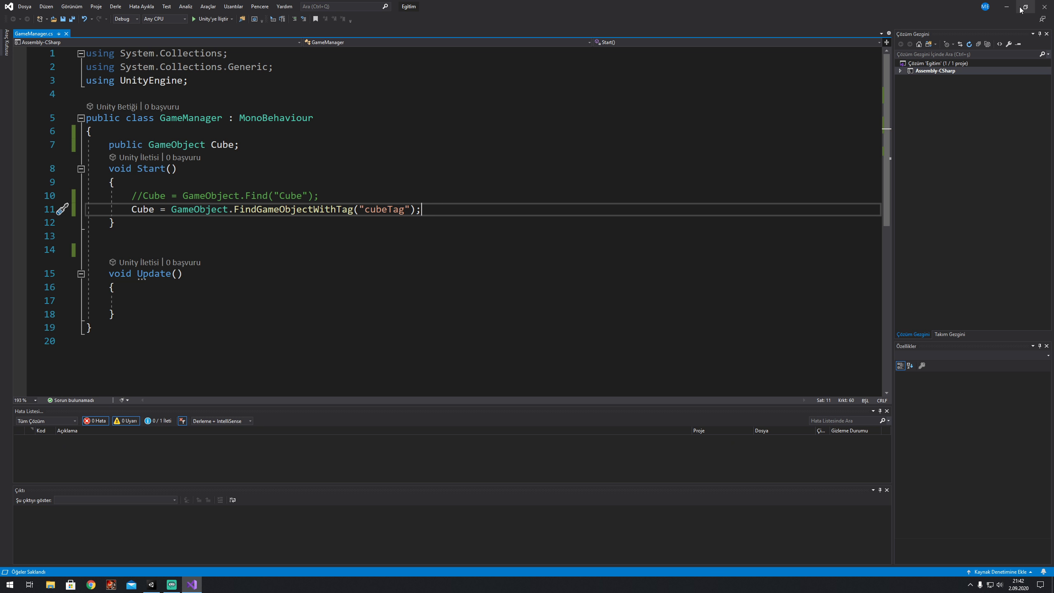
- Select GameManager and play-test the scene, leaving its Cube field at None
click(1006, 6)
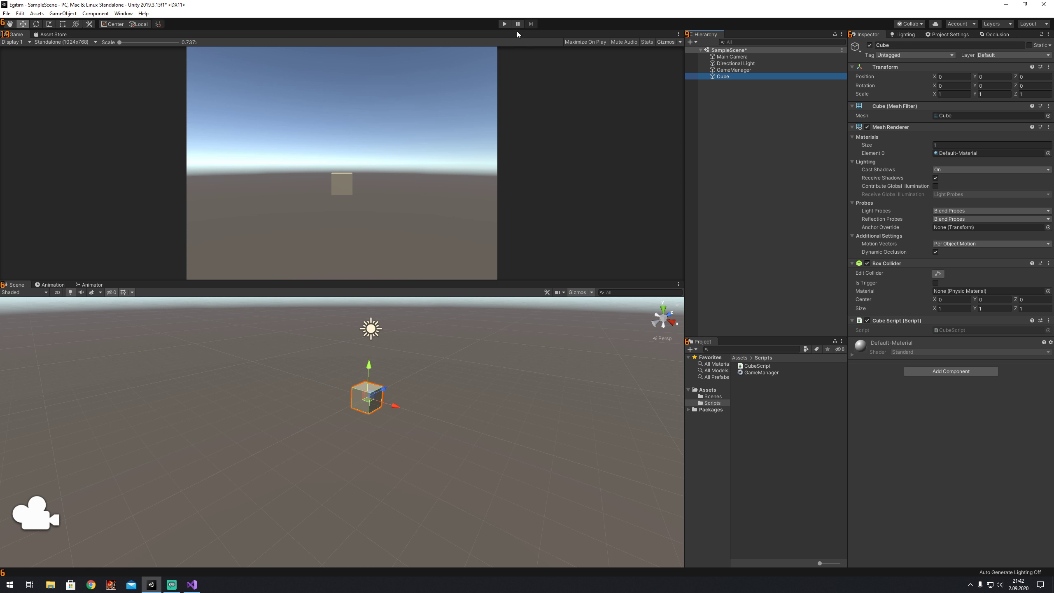
click(746, 69)
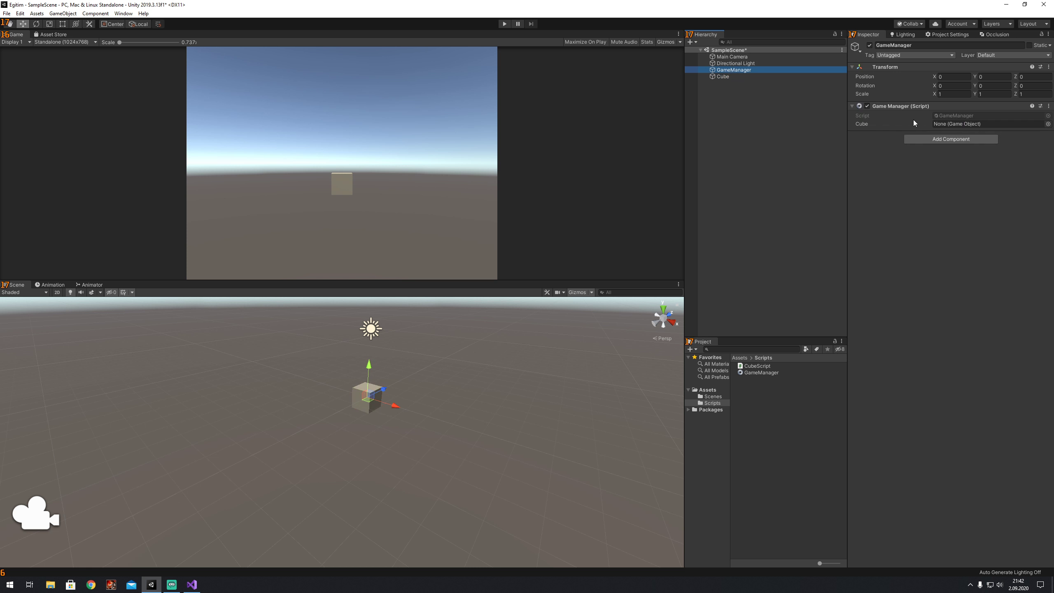
click(728, 76)
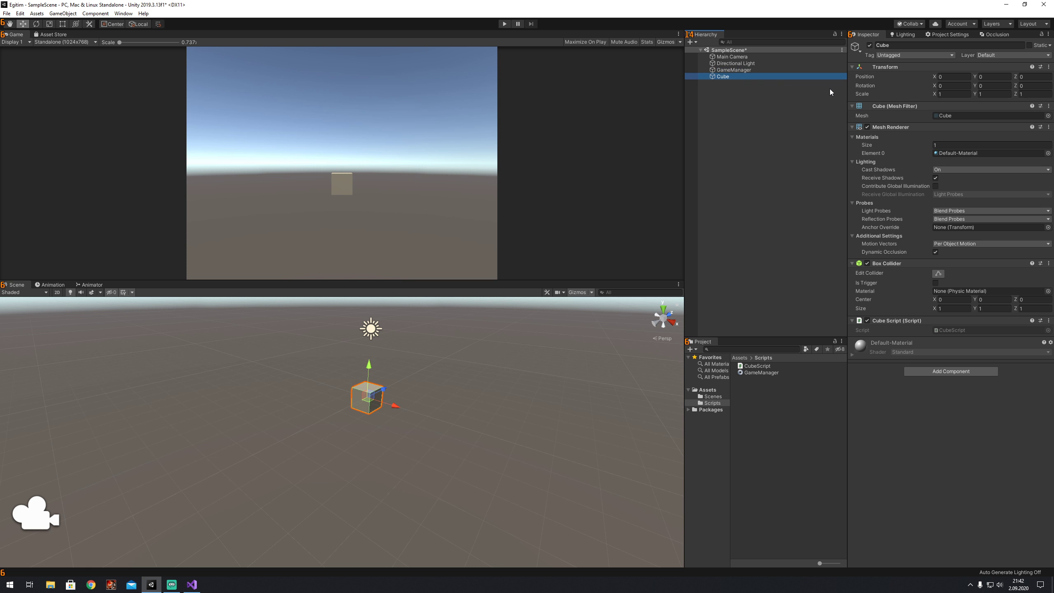
click(739, 70)
click(505, 24)
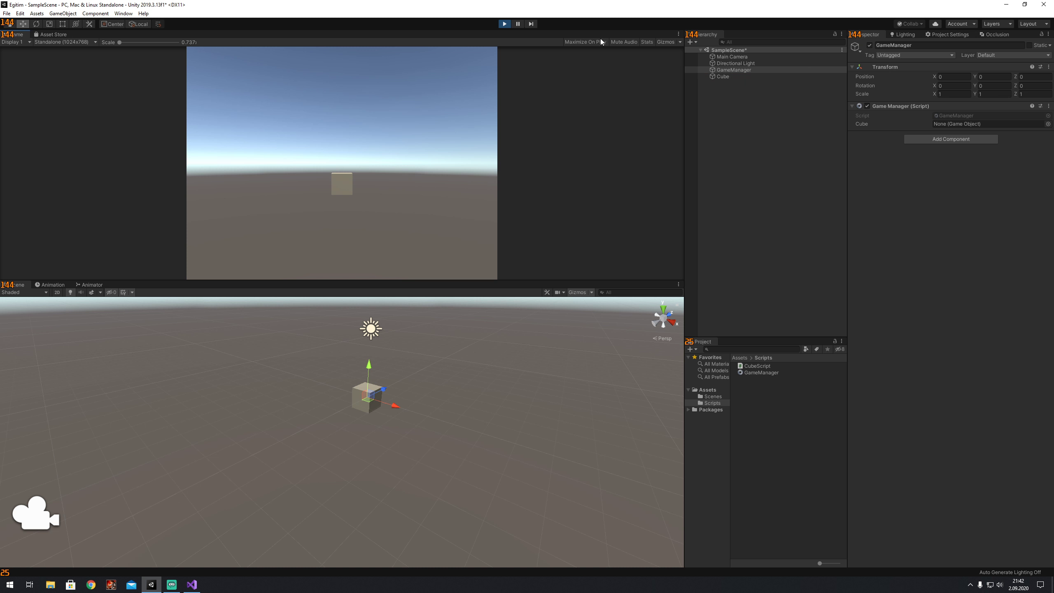
click(504, 23)
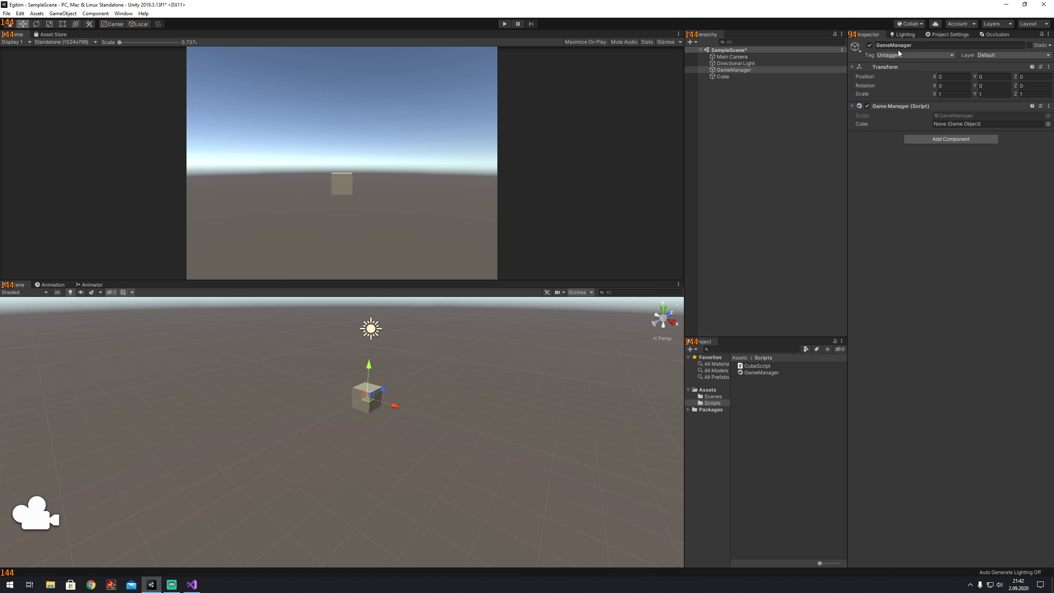
- Tag the Cube object with cubeTag in the Inspector
click(736, 76)
click(911, 55)
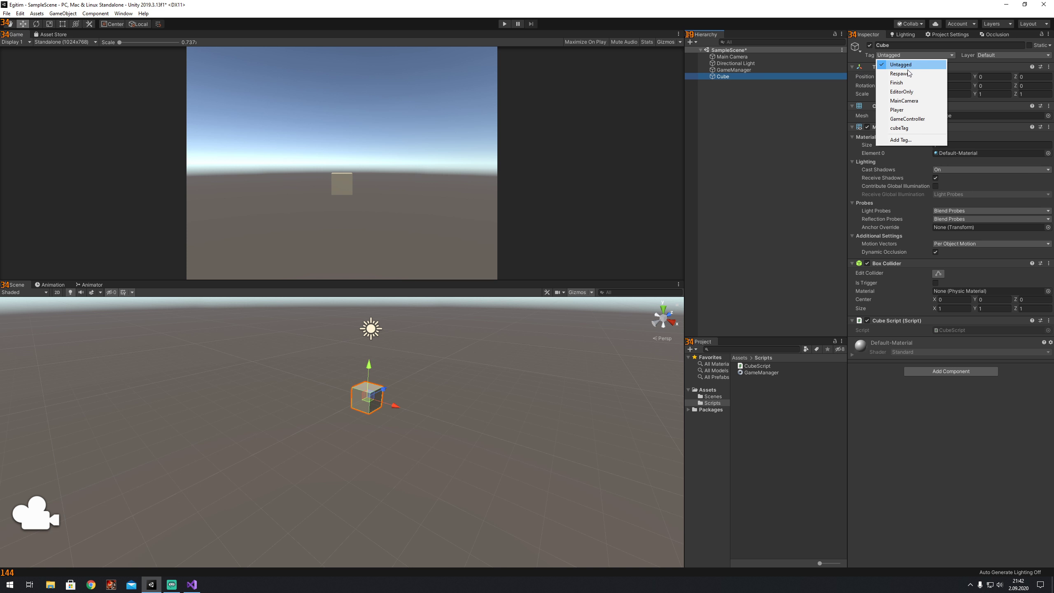
key(Escape)
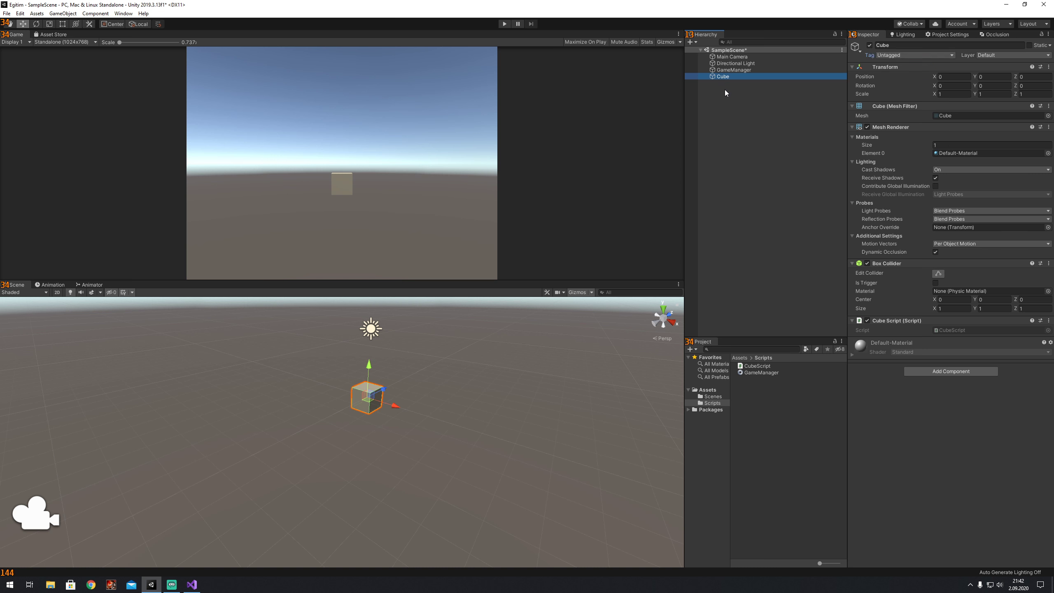
click(900, 54)
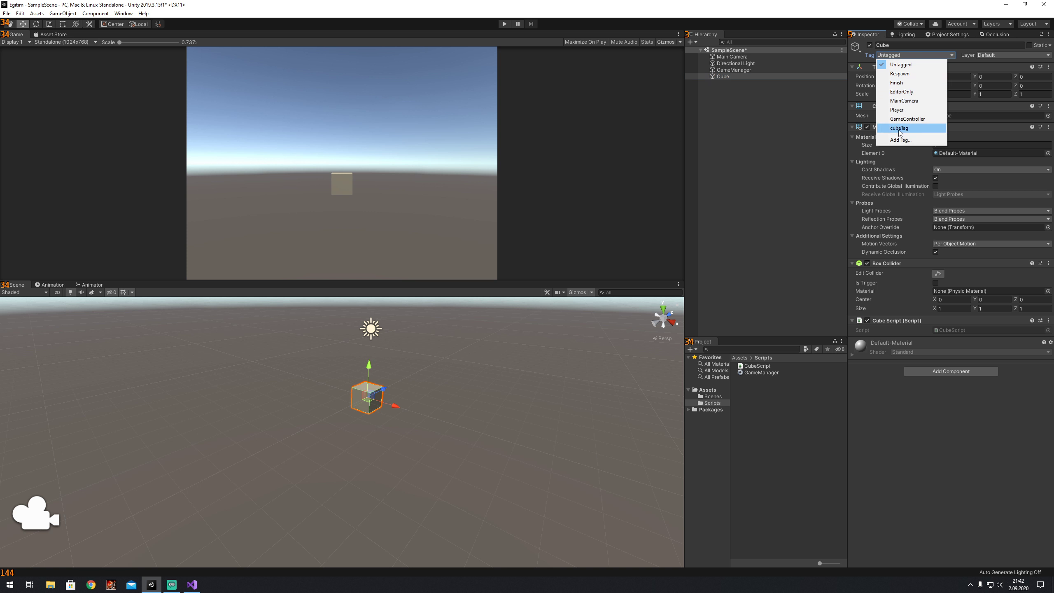
click(898, 128)
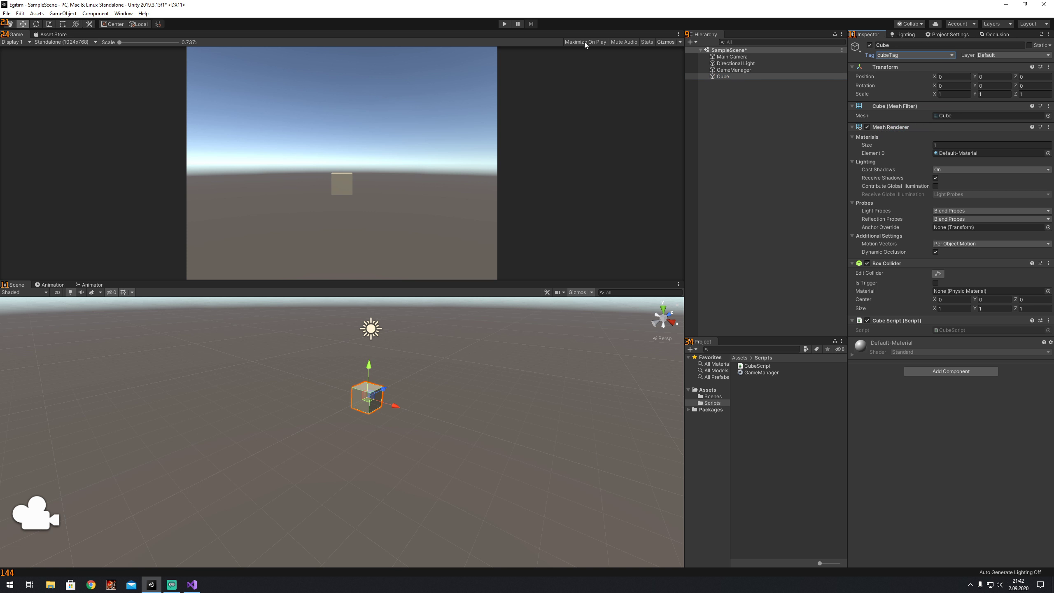
click(722, 69)
click(505, 25)
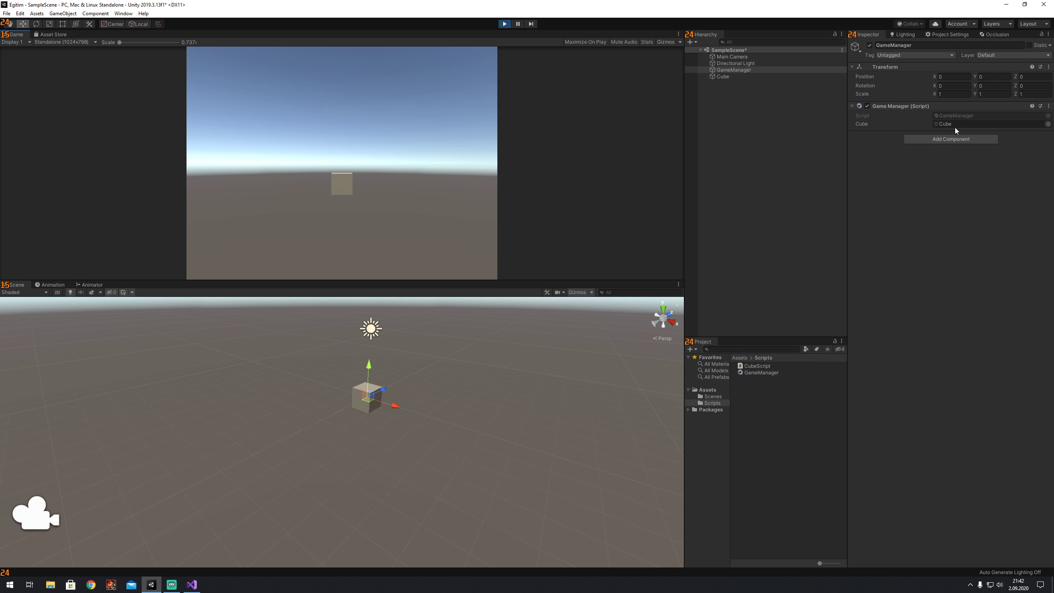
click(714, 77)
click(745, 57)
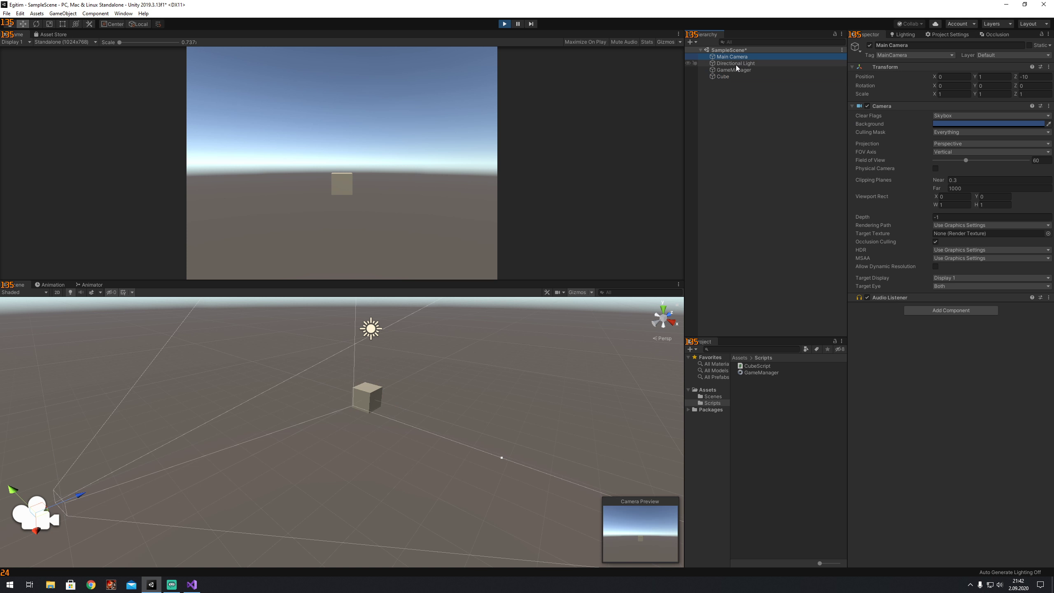
click(734, 69)
click(724, 77)
click(726, 57)
click(730, 70)
click(720, 76)
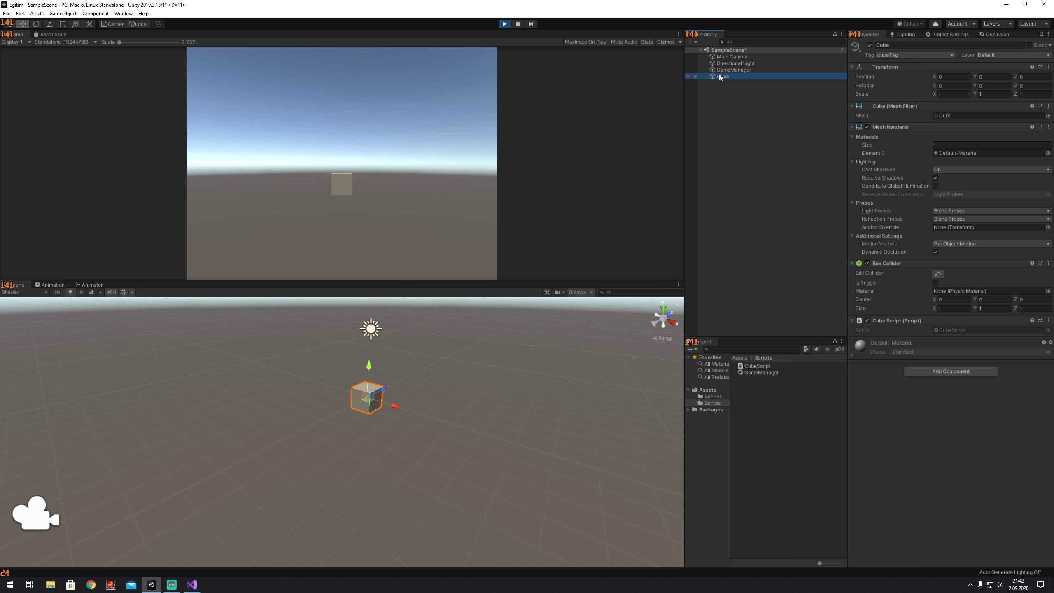
click(505, 25)
click(505, 25)
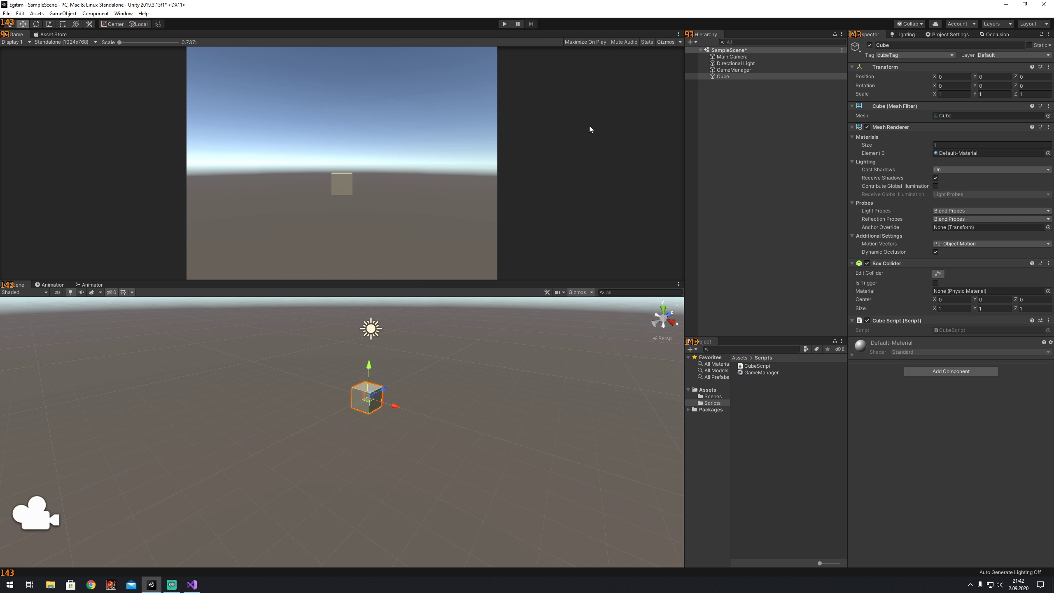
- Comment out the FindGameObjectWithTag line on line 11 and widen the code window
key(alt+Tab)
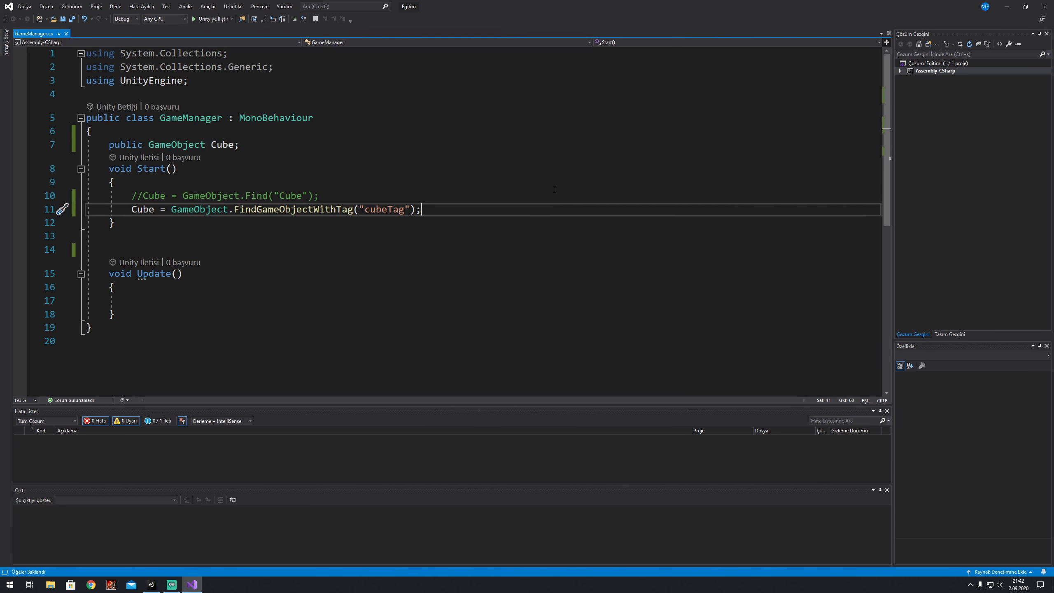
click(131, 210)
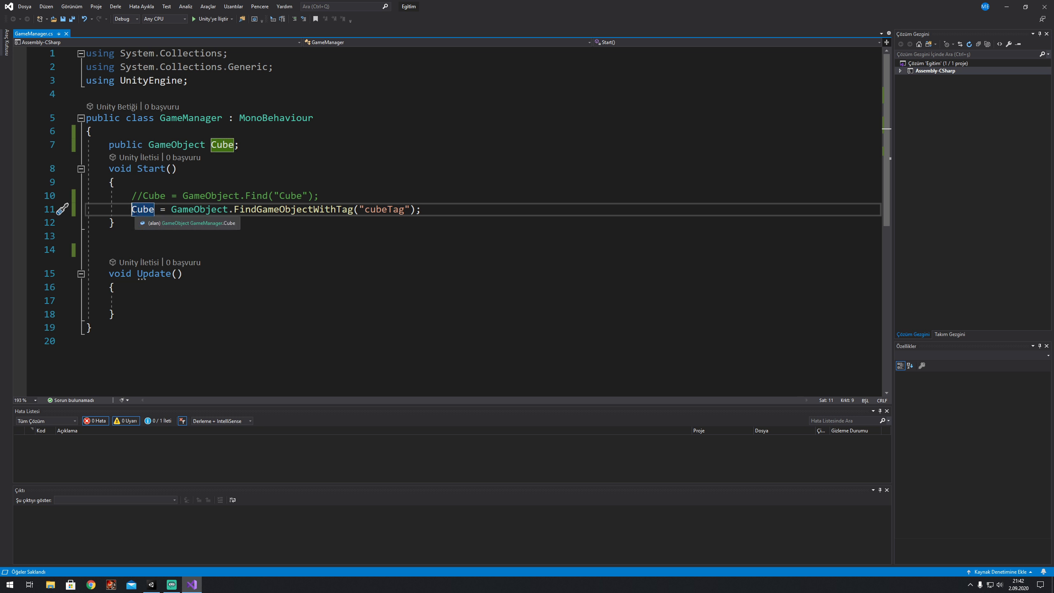
text(//)
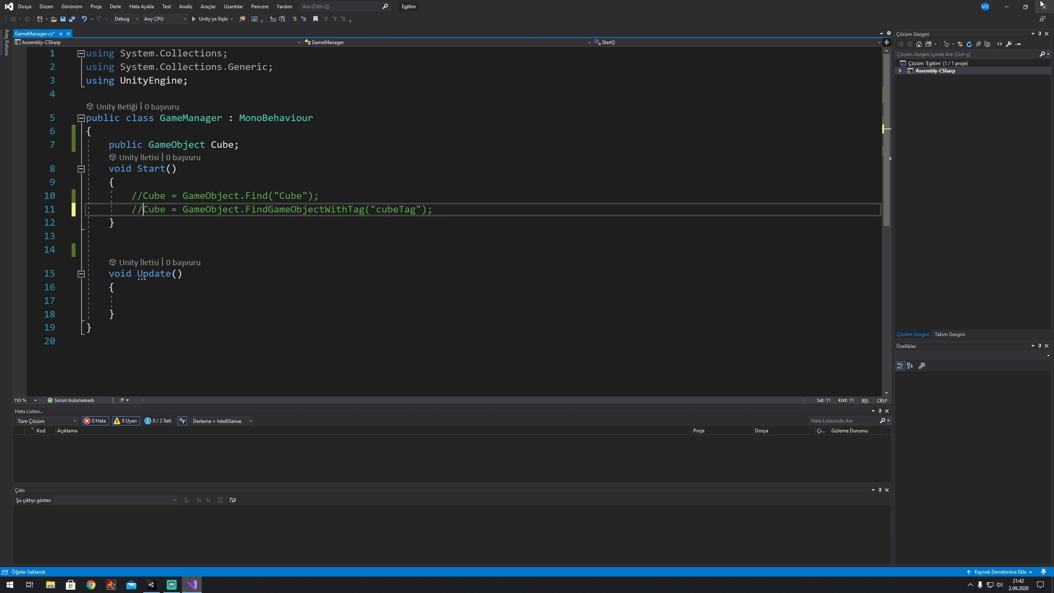
click(1025, 7)
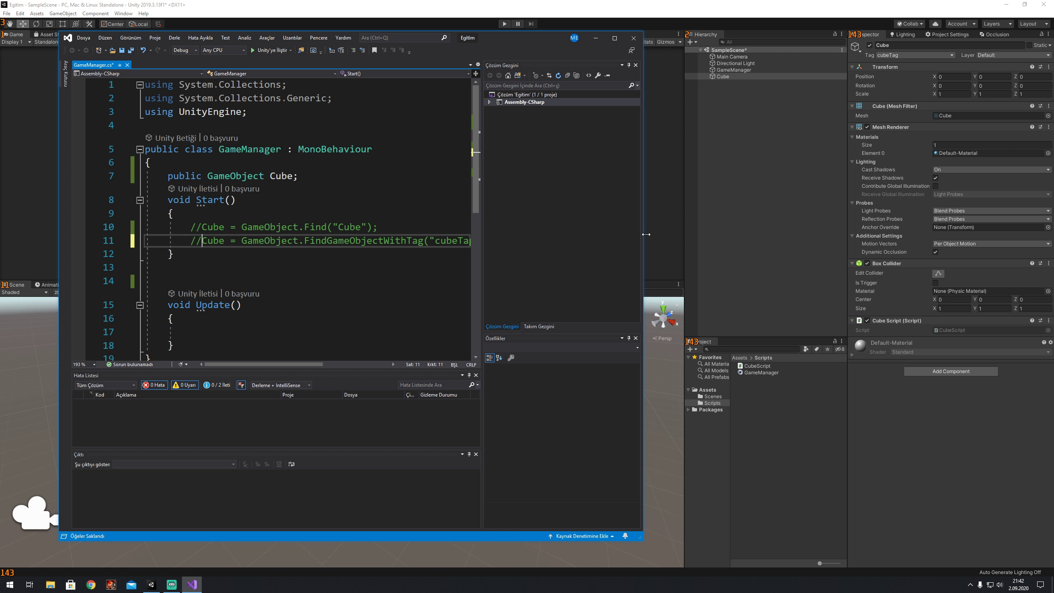
drag(642, 235, 759, 235)
- Start a GameObject. line below line 11, then delete the unfinished line
key(Return)
text(g)
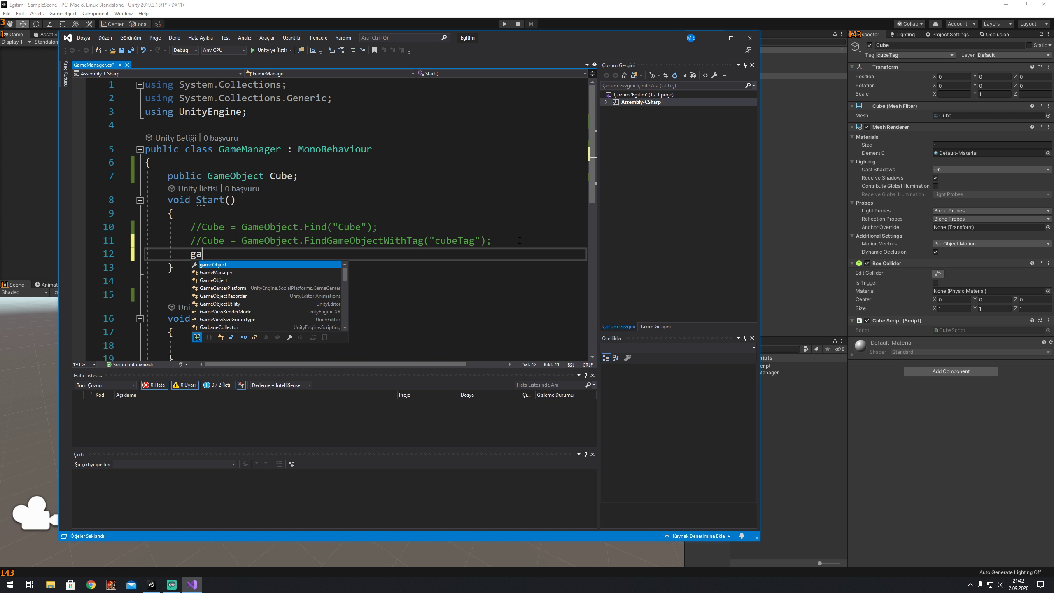
text(a)
key(Tab)
text(.)
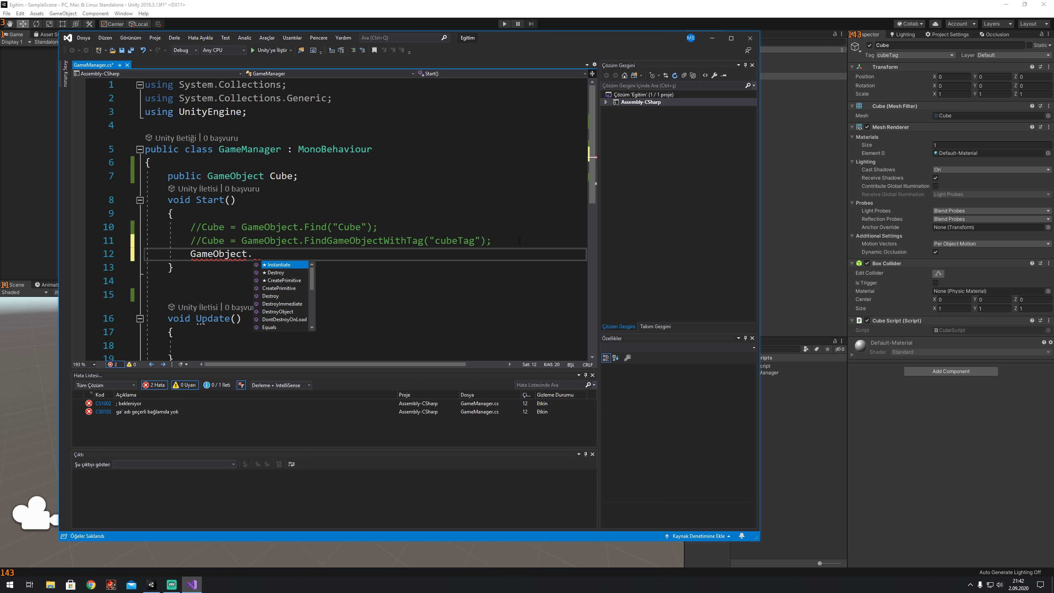
scroll(302, 295, down, 1)
scroll(285, 299, down, 1)
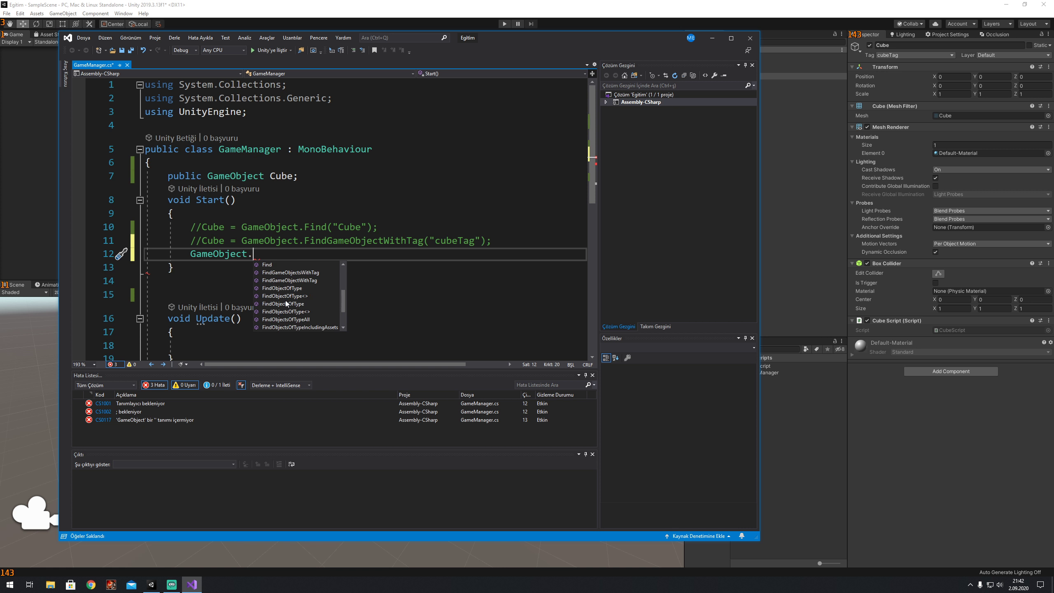
scroll(298, 297, down, 2)
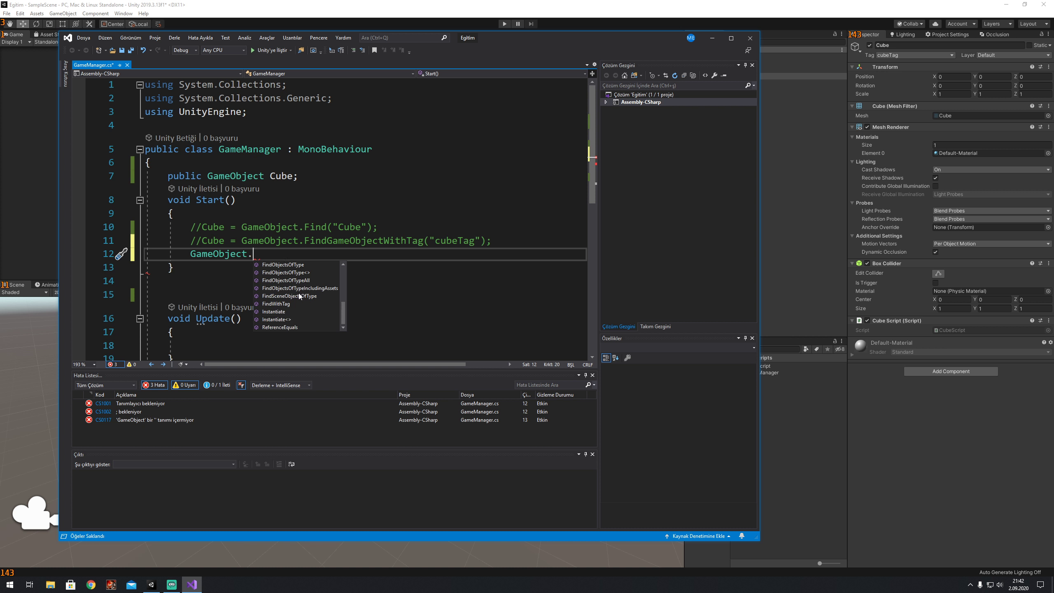
scroll(296, 309, up, 3)
scroll(295, 310, up, 1)
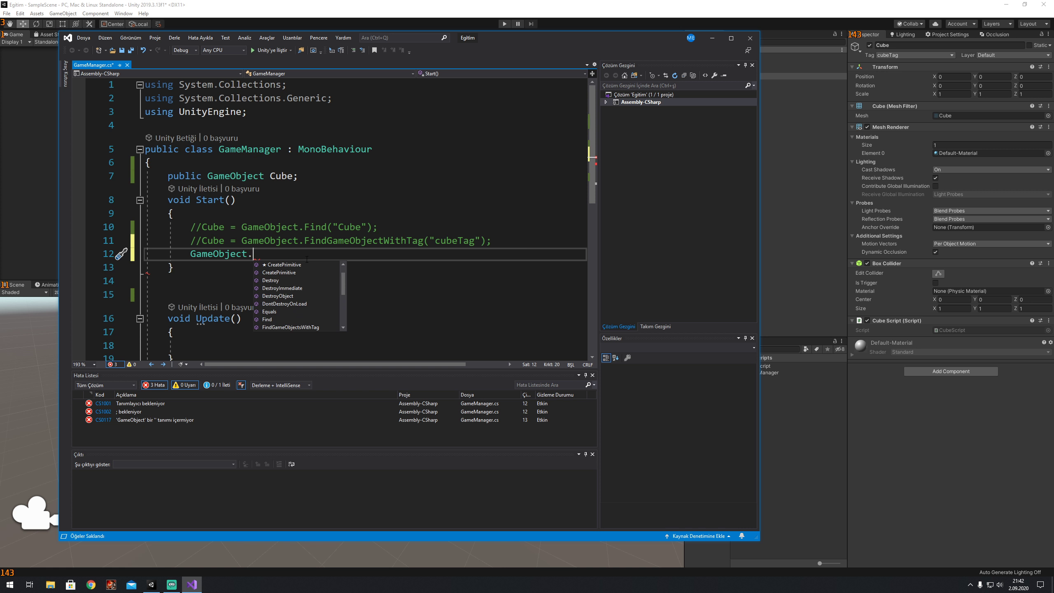
mouse_move(474, 240)
mouse_down()
mouse_move(515, 253)
mouse_move(504, 250)
mouse_up()
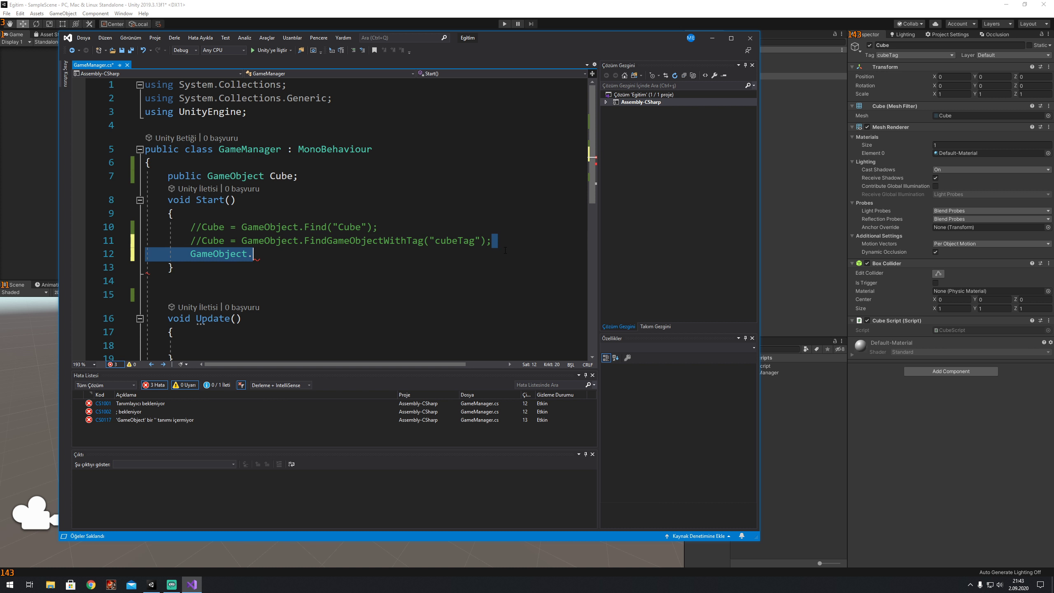
key(BackSpace)
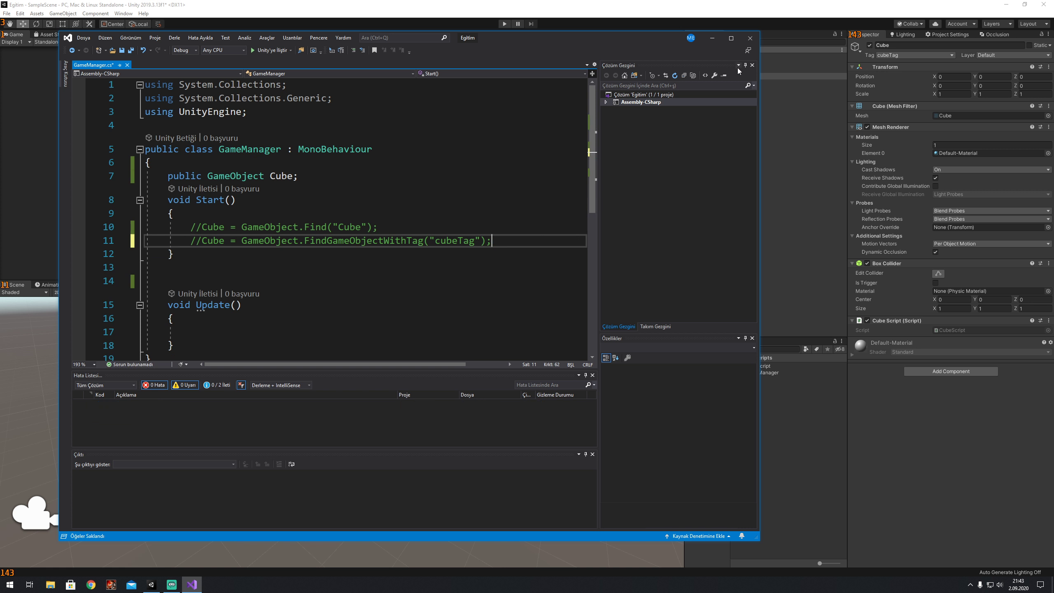
- Enlarge the code window, select GameManager then the Cube in Unity, and return to the code
drag(759, 85, 831, 85)
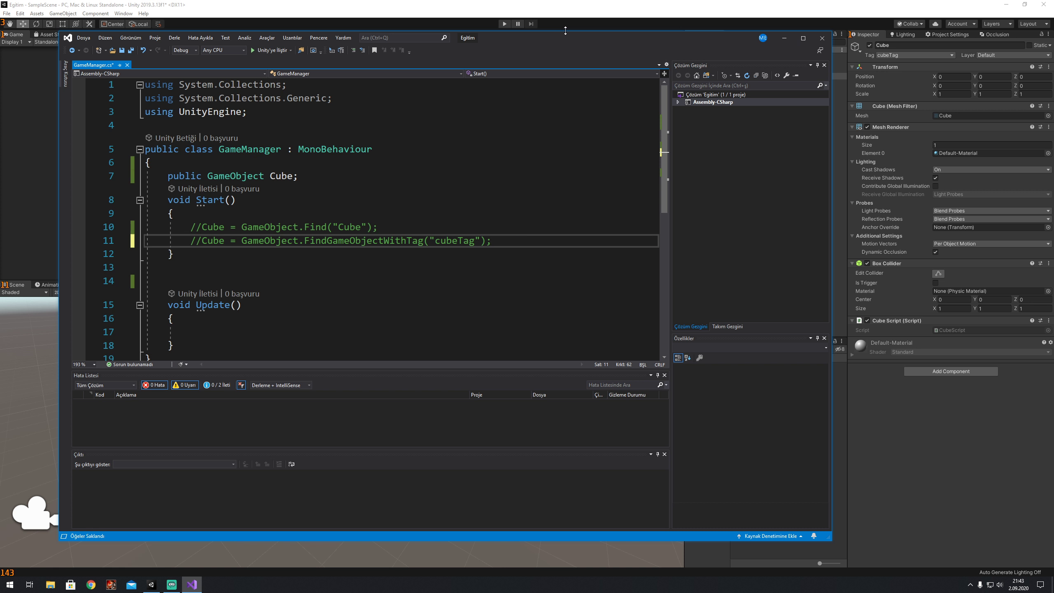
drag(563, 32, 775, 25)
click(810, 14)
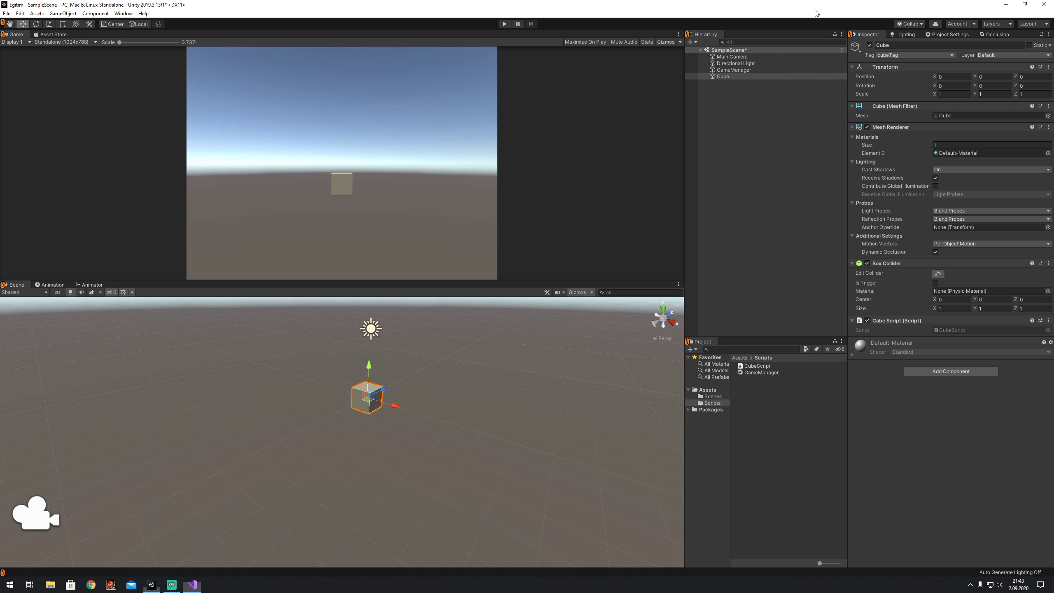
click(733, 72)
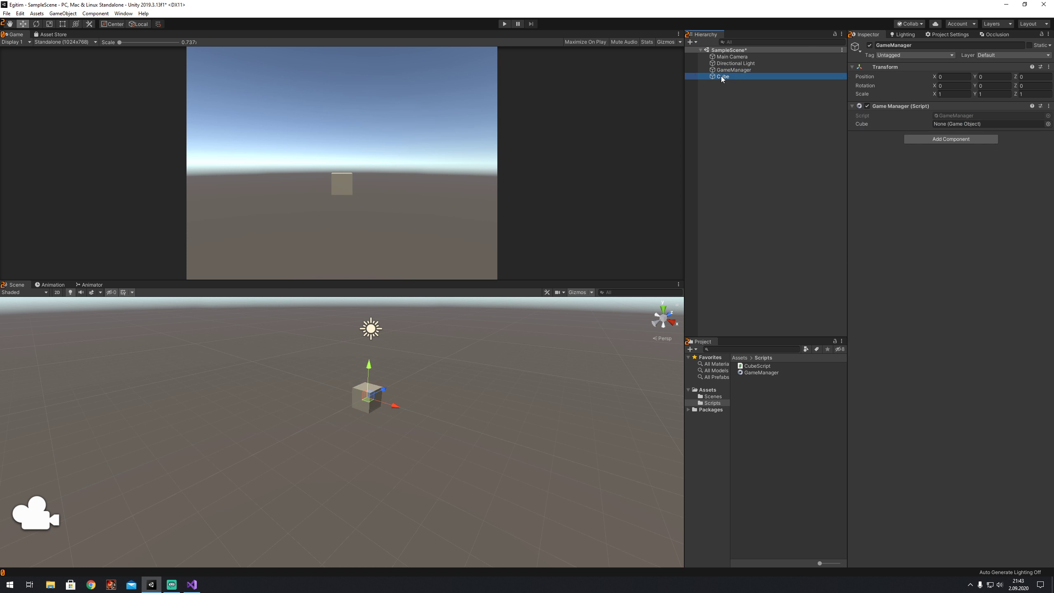
click(721, 76)
key(alt+Tab)
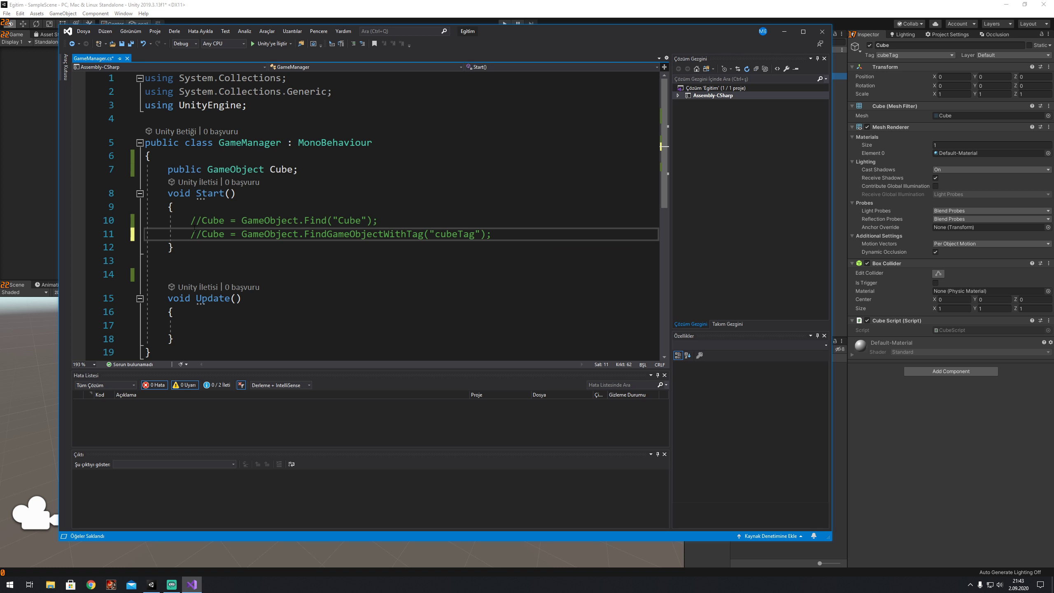
- Uncomment the FindGameObjectWithTag("cubeTag") line, narrow the code window, and bring Unity forward
key(Home)
key(Delete)
key(Delete)
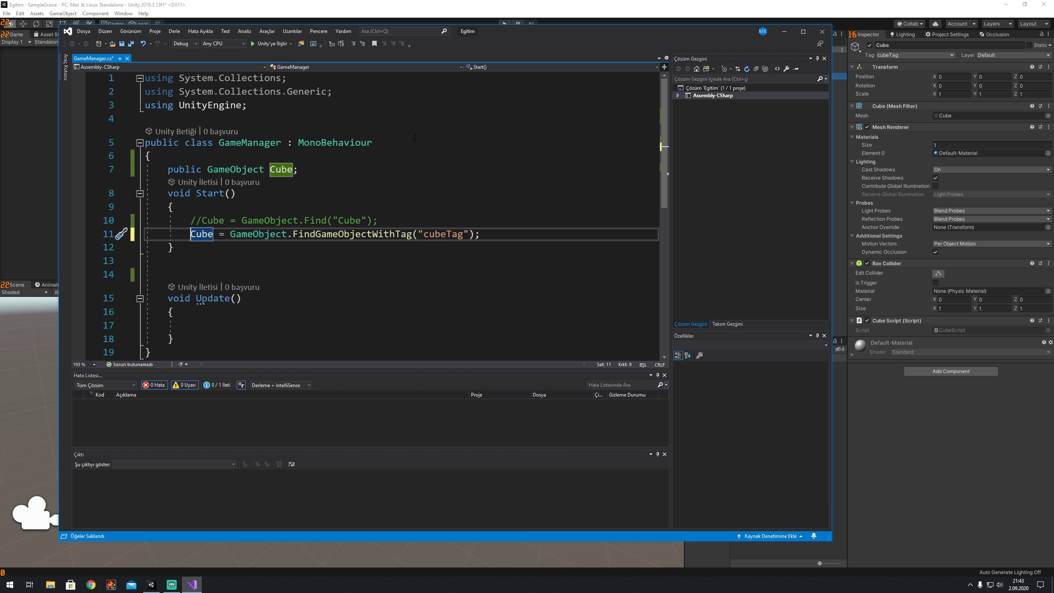
scroll(224, 243, down, 2)
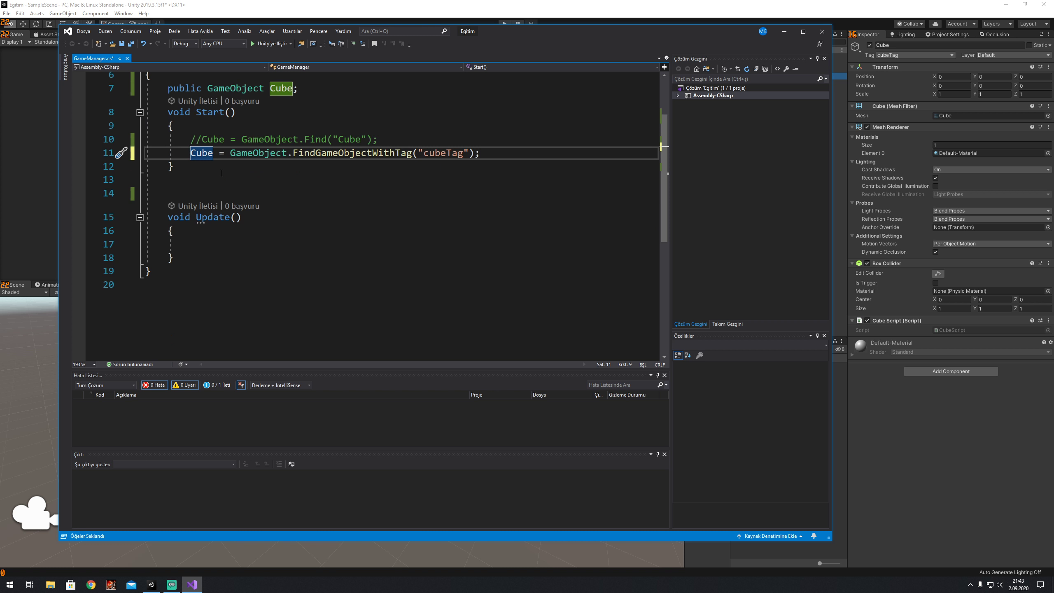
drag(833, 124, 647, 124)
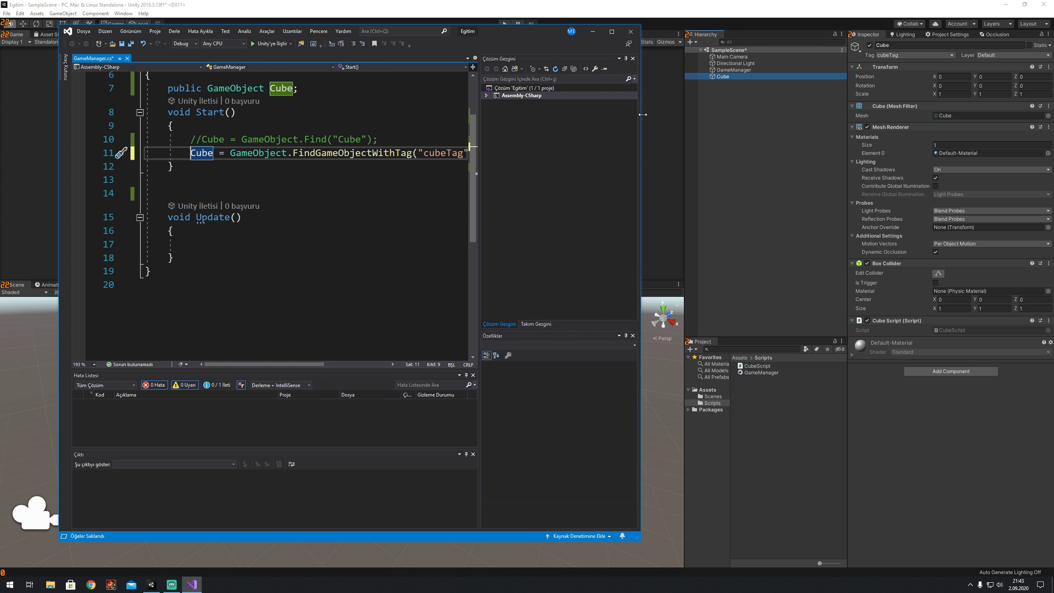
click(736, 86)
- Select the Cube and use its Cube Script component's context menu to edit the script
click(747, 76)
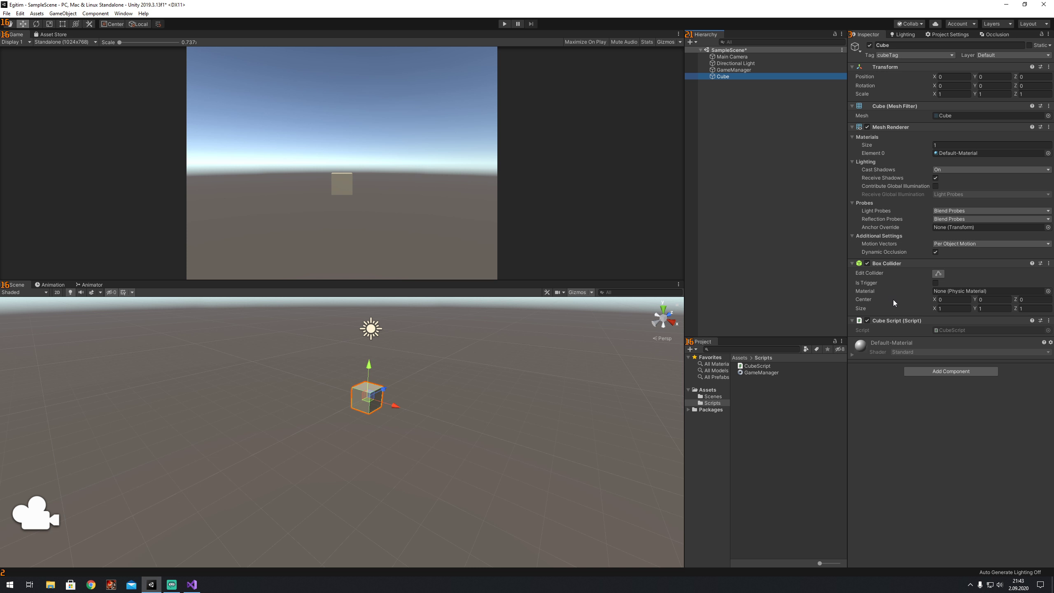
click(880, 319)
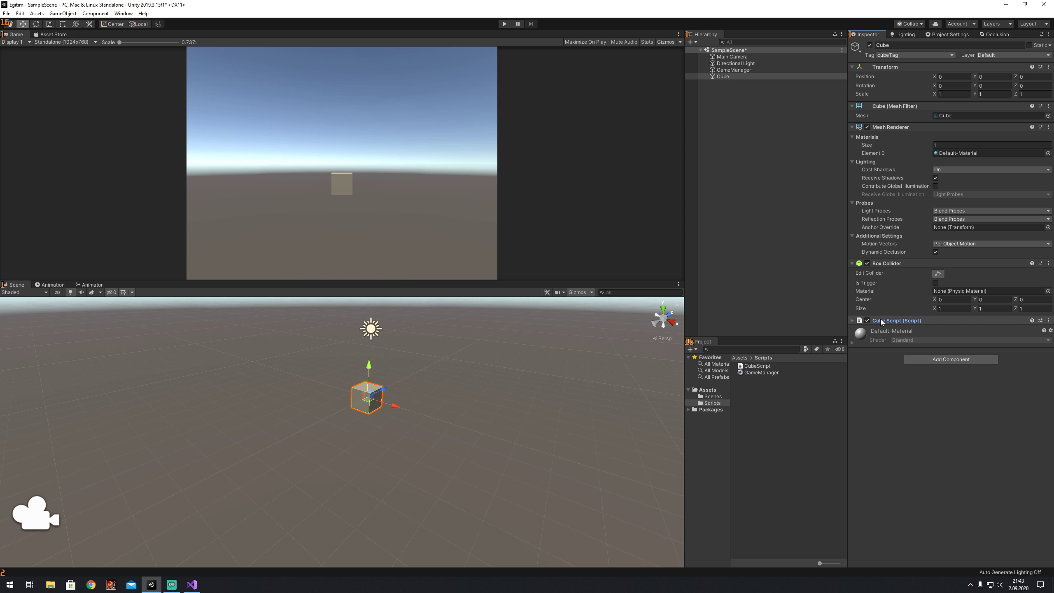
right_click(880, 319)
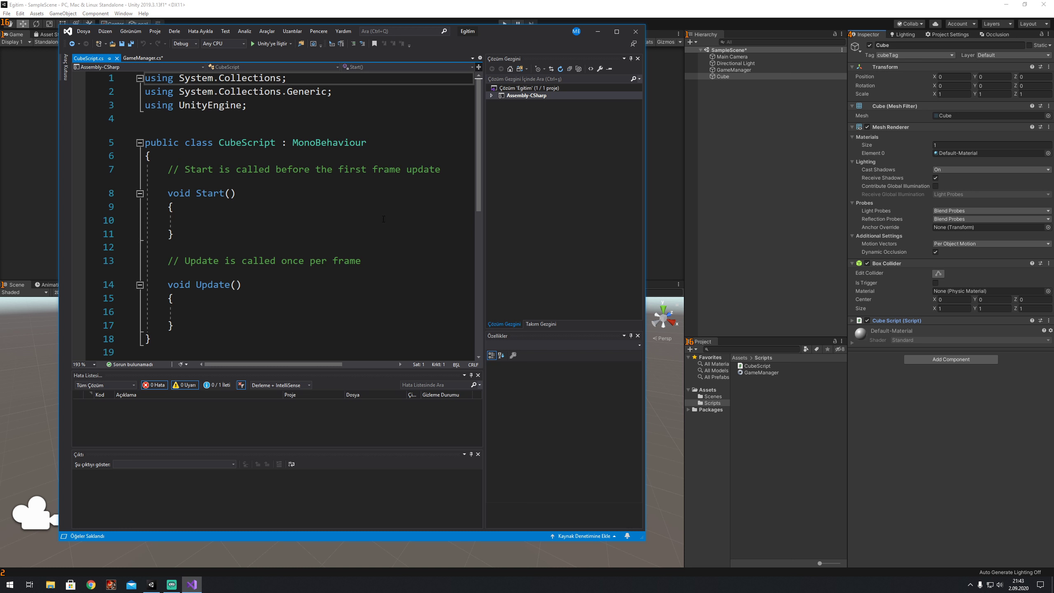
- Replace the line 7 comment in CubeScript.cs with public bool Clicked;
drag(167, 169, 440, 168)
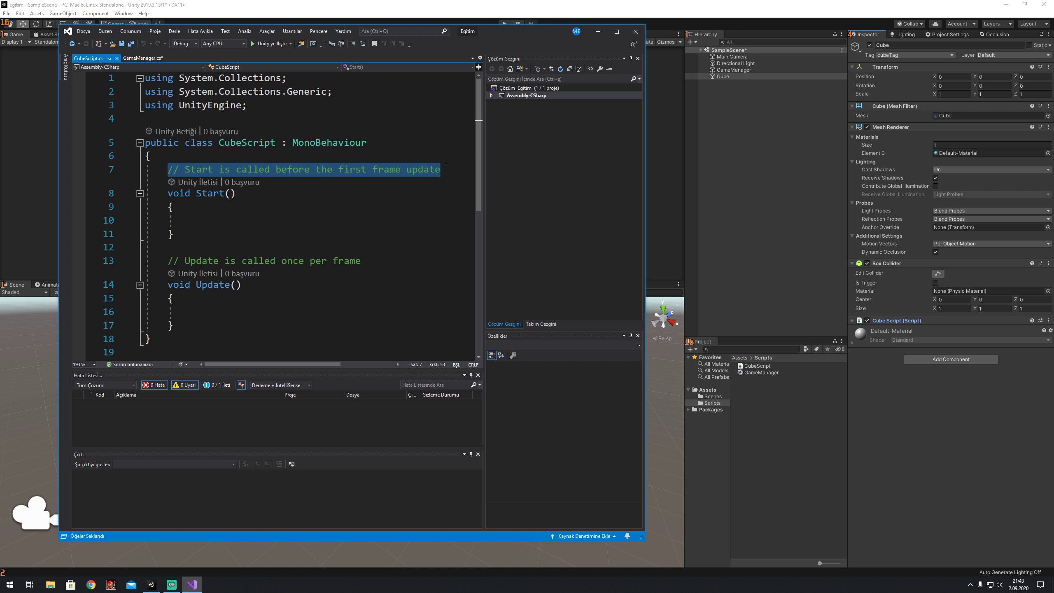
text(public in)
key(BackSpace)
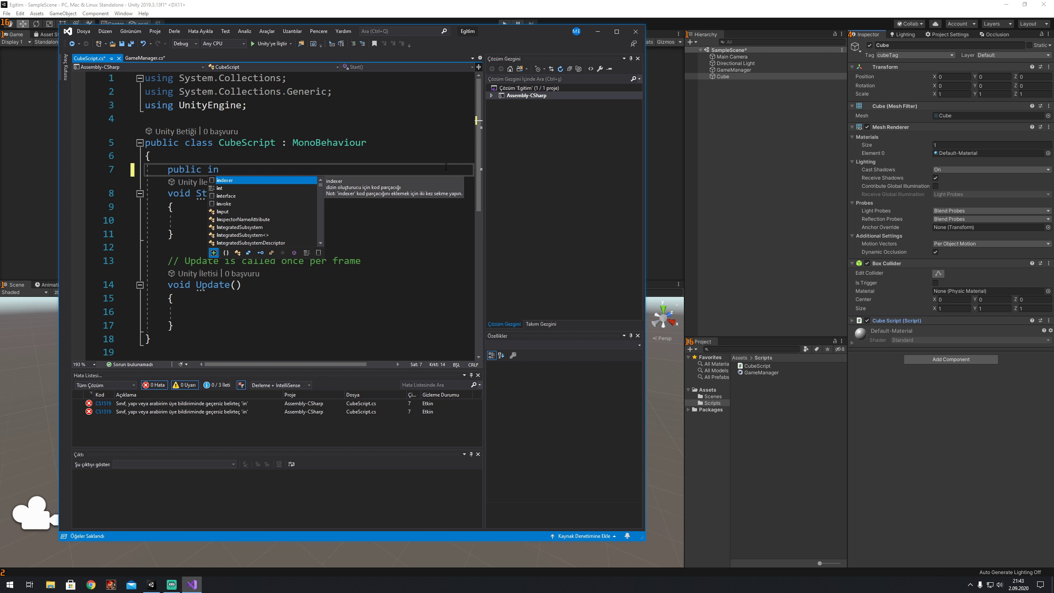
key(BackSpace)
text(blu)
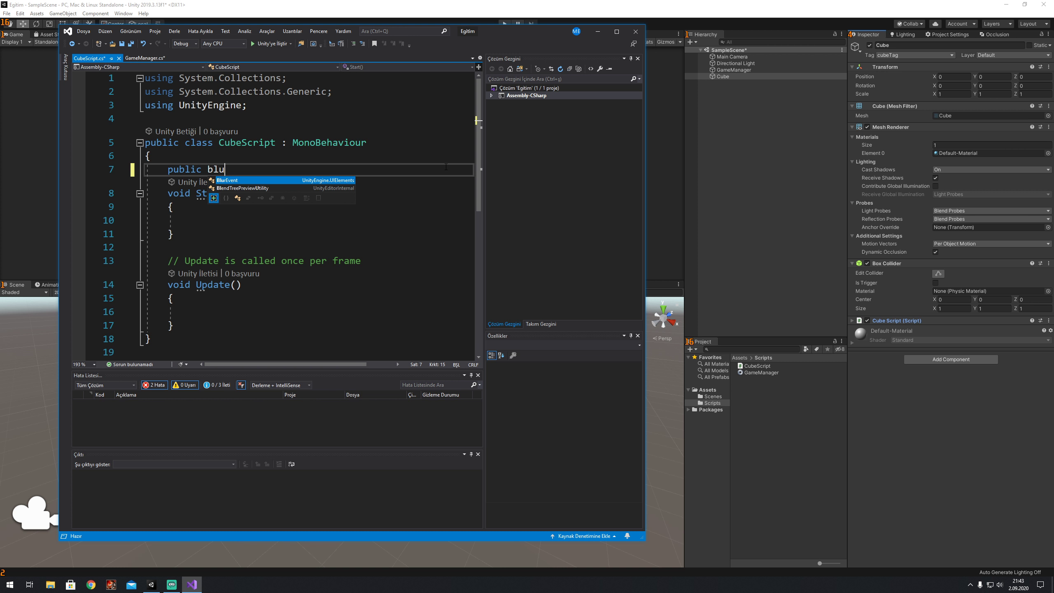
click(616, 31)
double_click(150, 140)
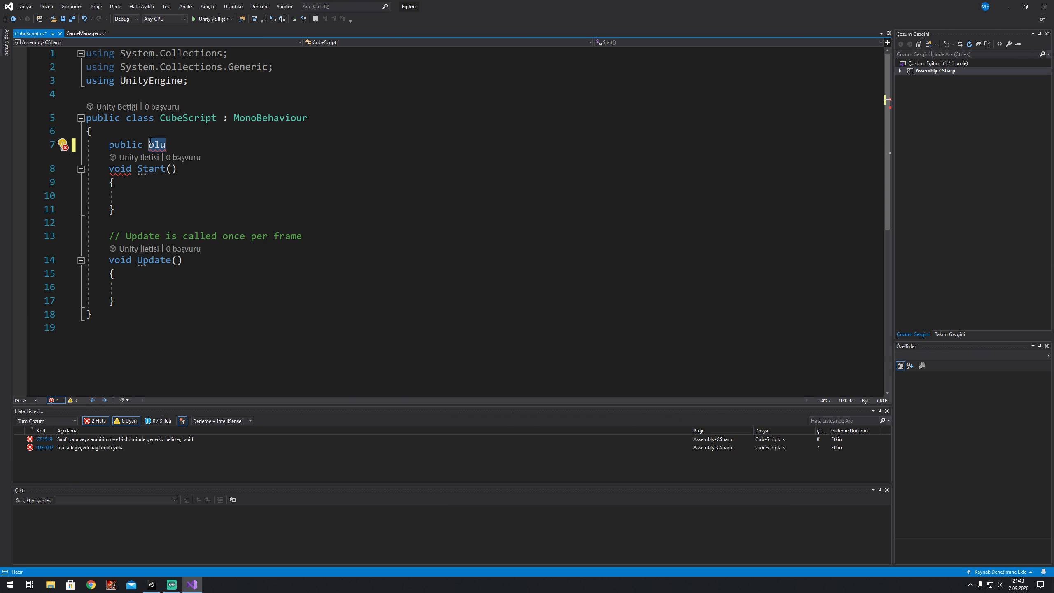
text(bool)
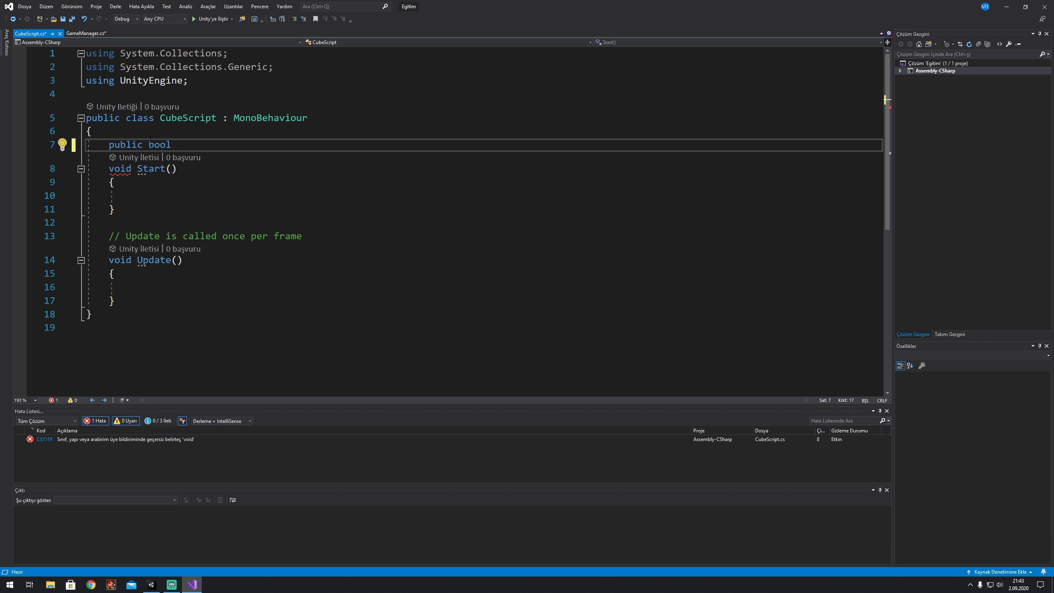
text(Cli)
text(cked;)
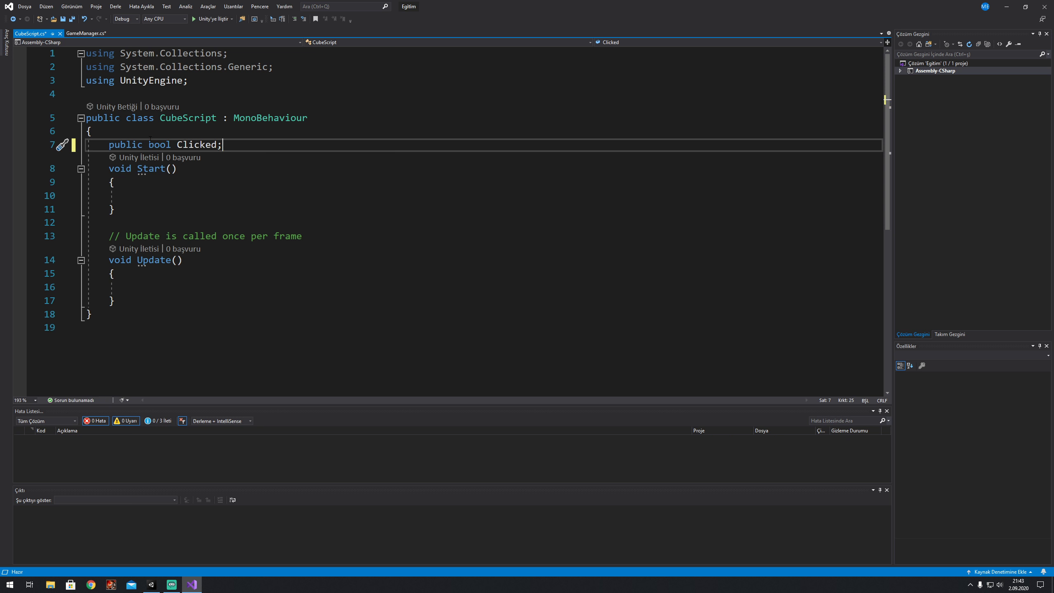
key(Down)
key(Down)
key(Down)
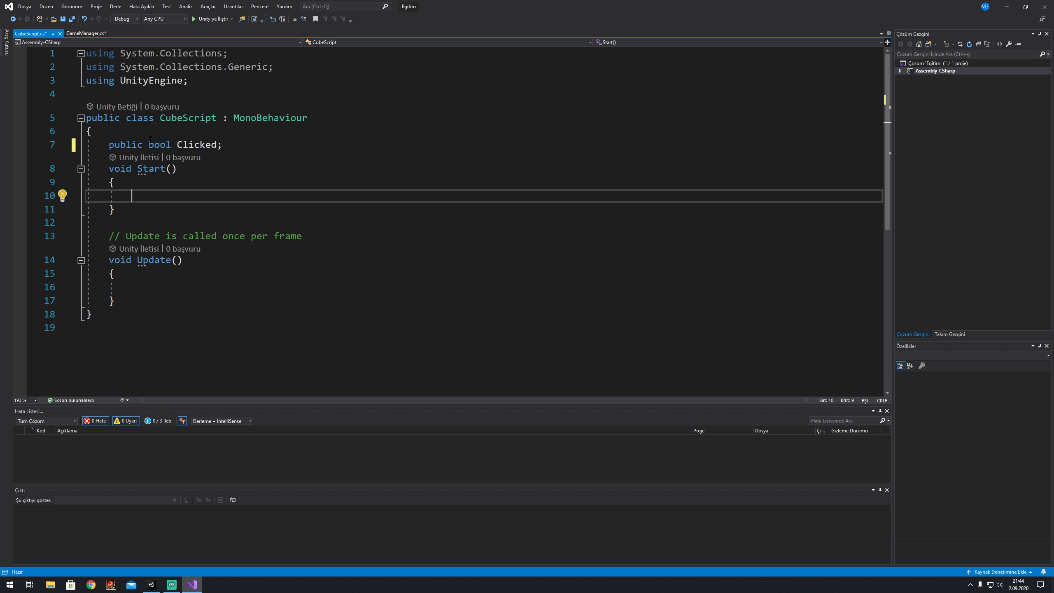
click(224, 145)
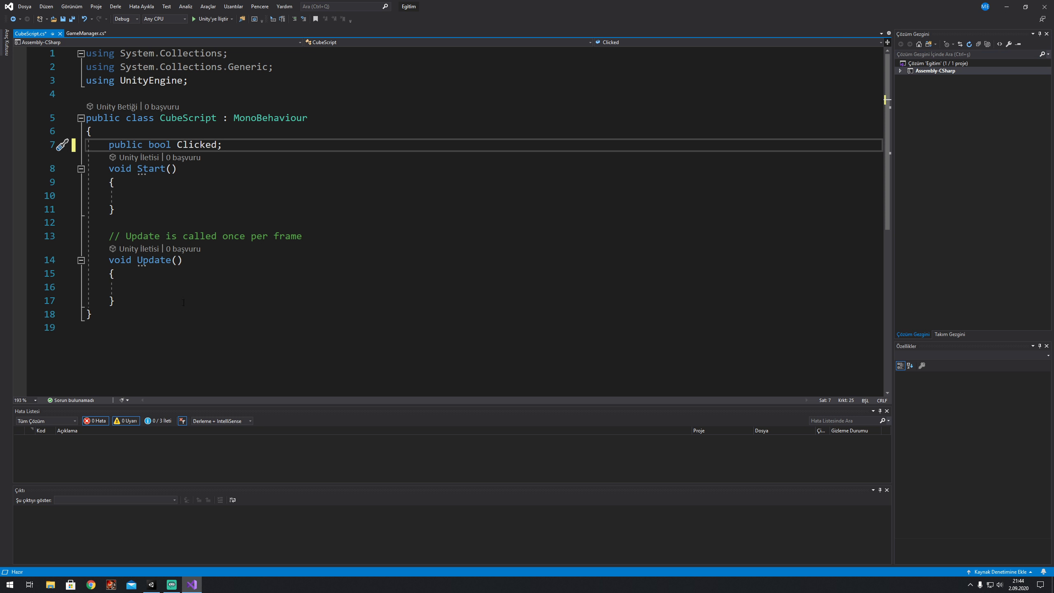
- Delete CubeScript's Start and Update methods and save the file
drag(115, 301, 109, 170)
key(Delete)
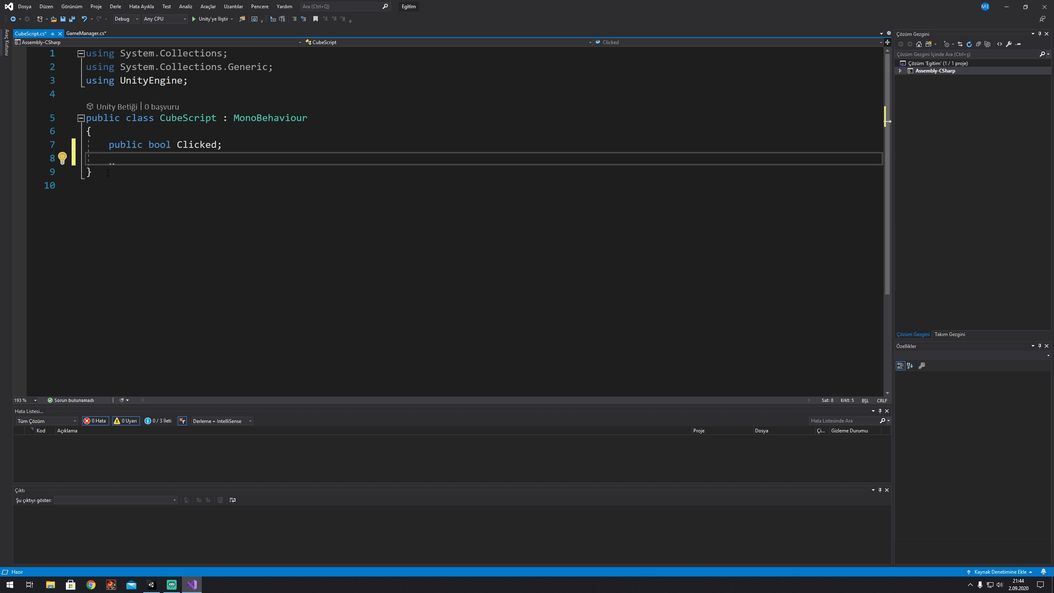
click(246, 148)
key(ctrl+s)
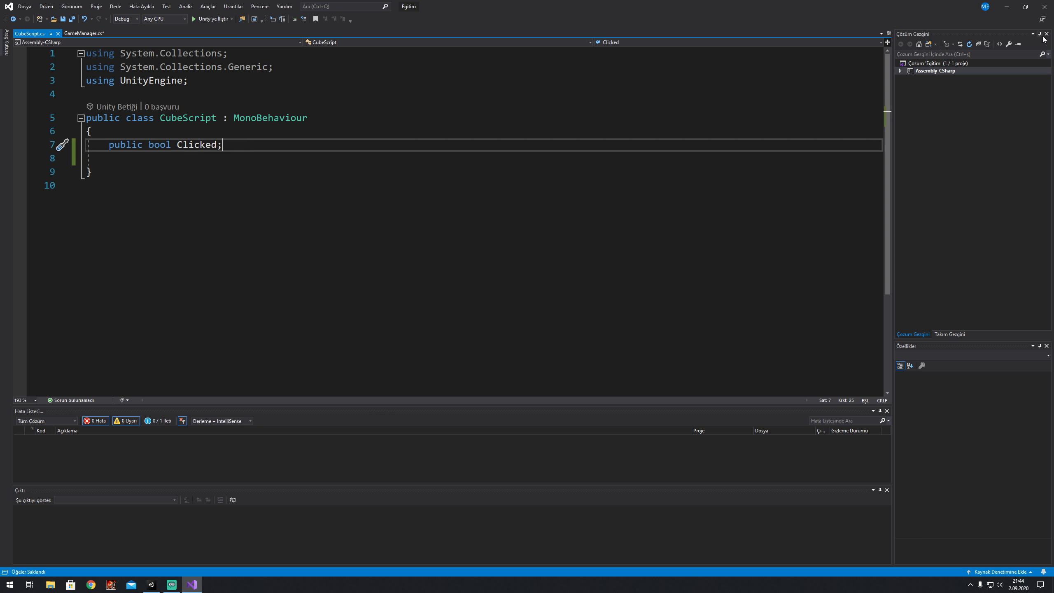
click(93, 34)
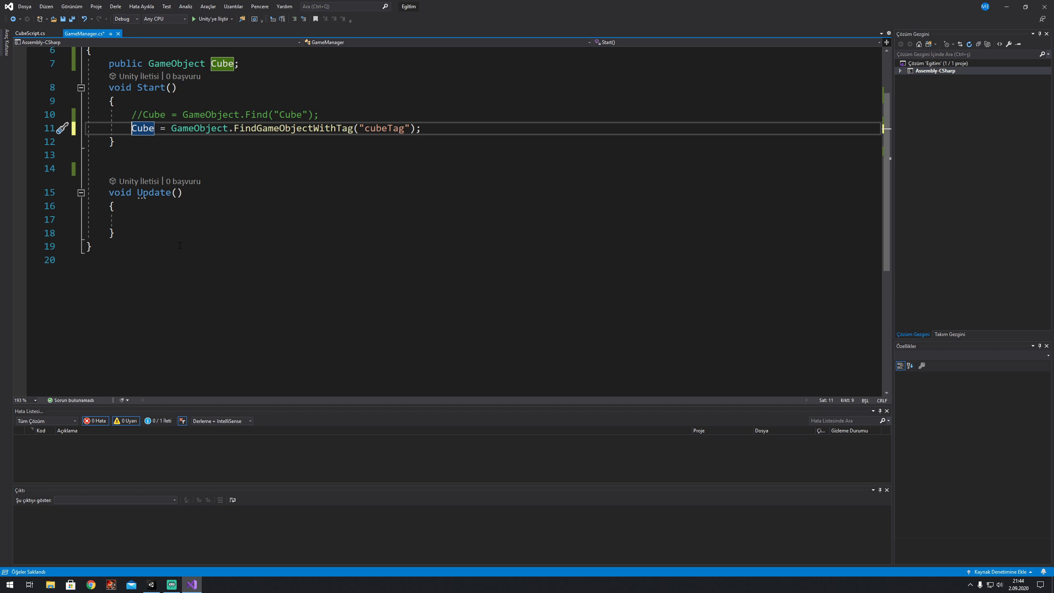
- In GameManager's Update, write if (Input.GetKeyDown(KeyCode.Space)) using IntelliSense completions
click(178, 219)
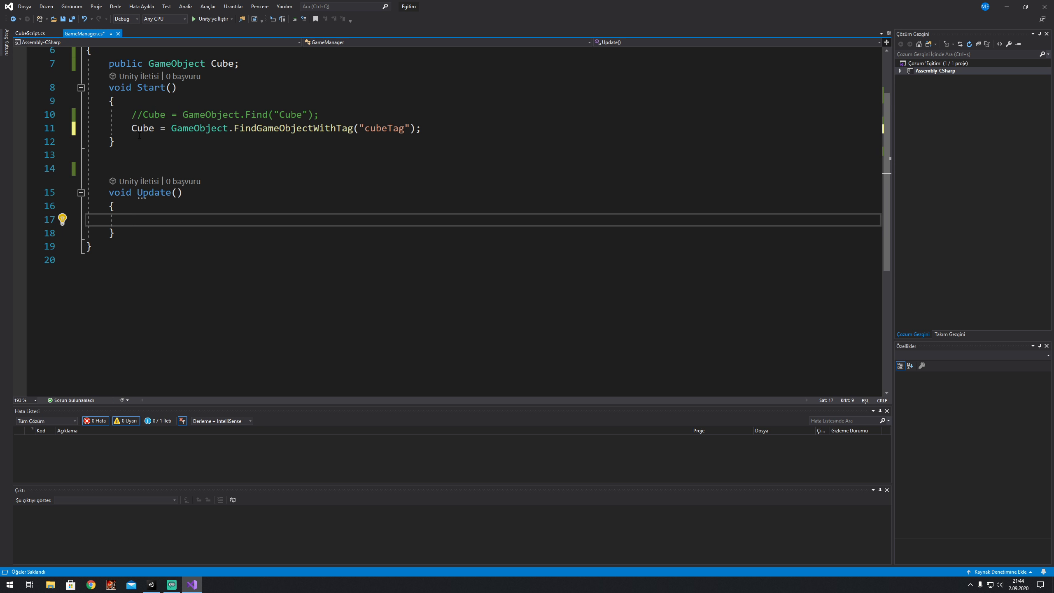
drag(126, 128, 421, 128)
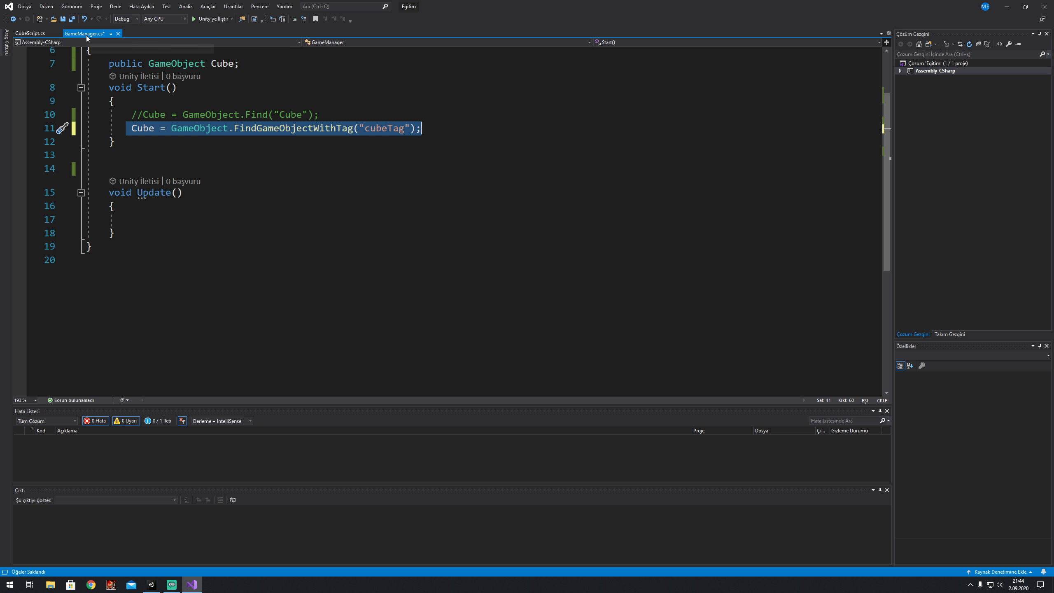
click(165, 130)
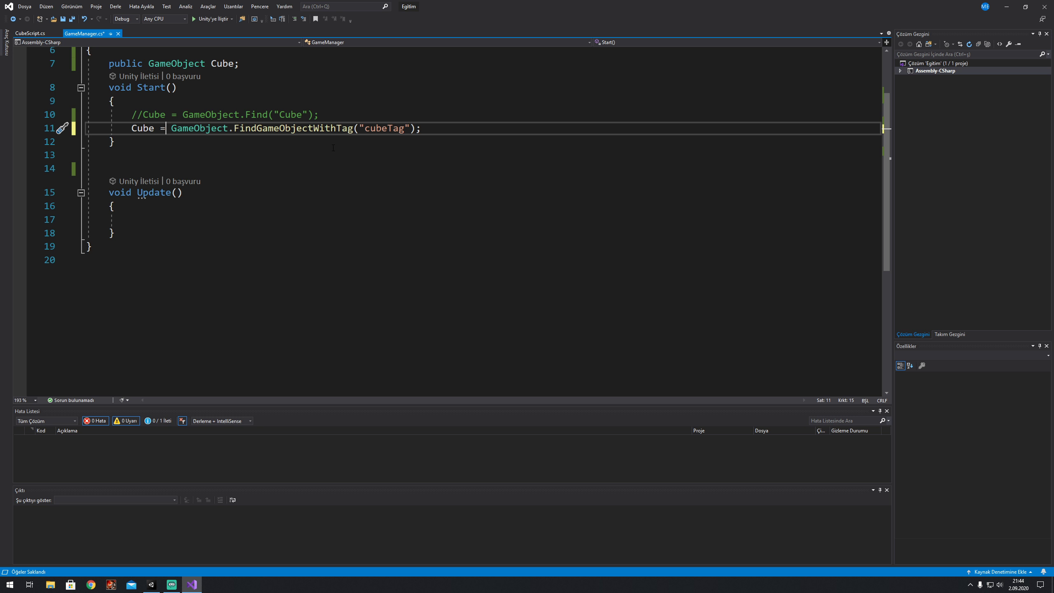
click(174, 218)
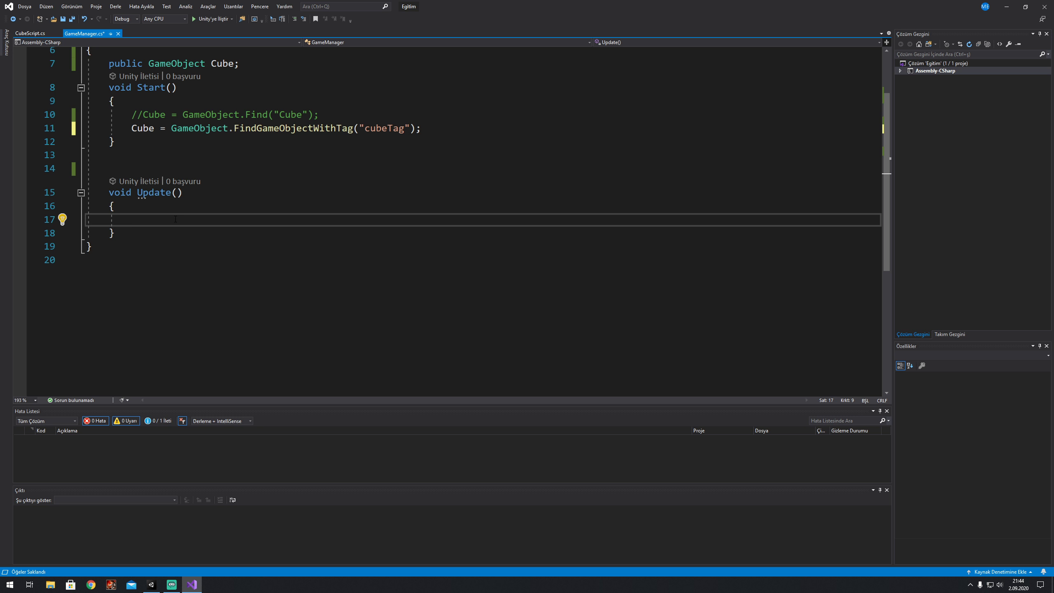
text(if()
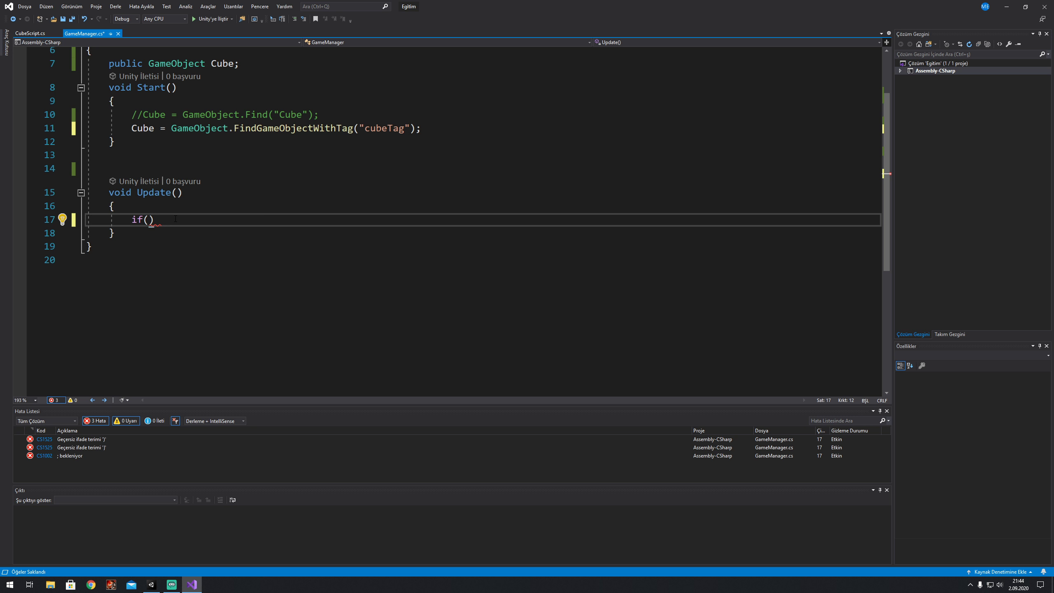
key(ctrl+space)
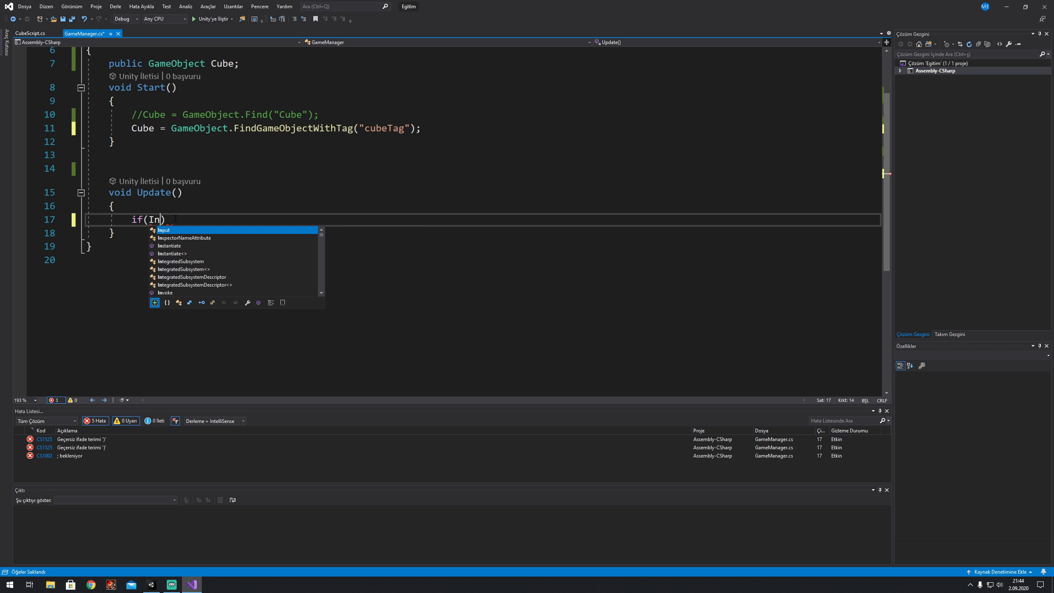
text(Input.)
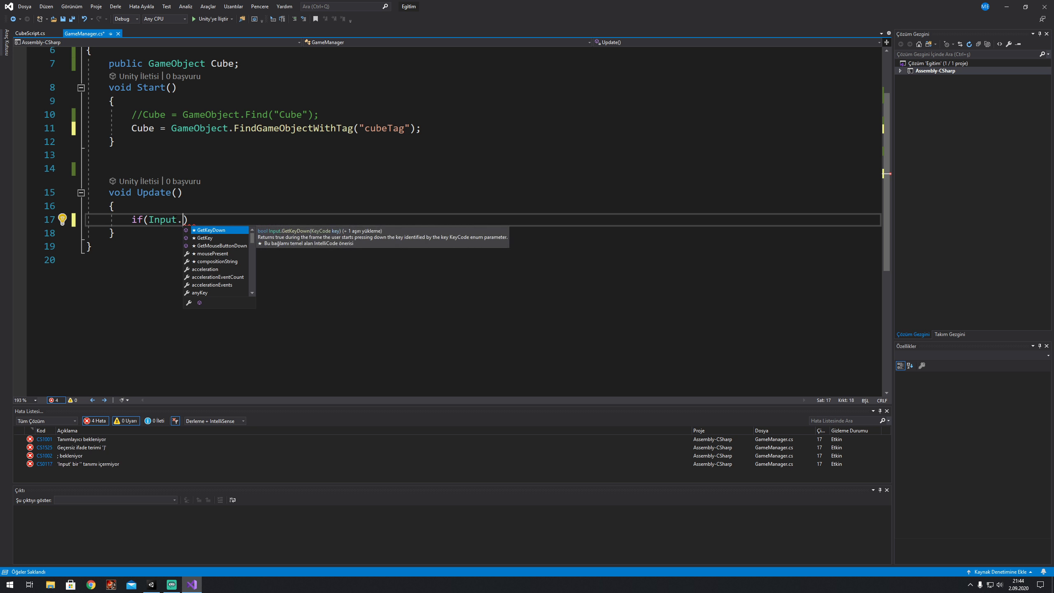
key(Tab)
text(()
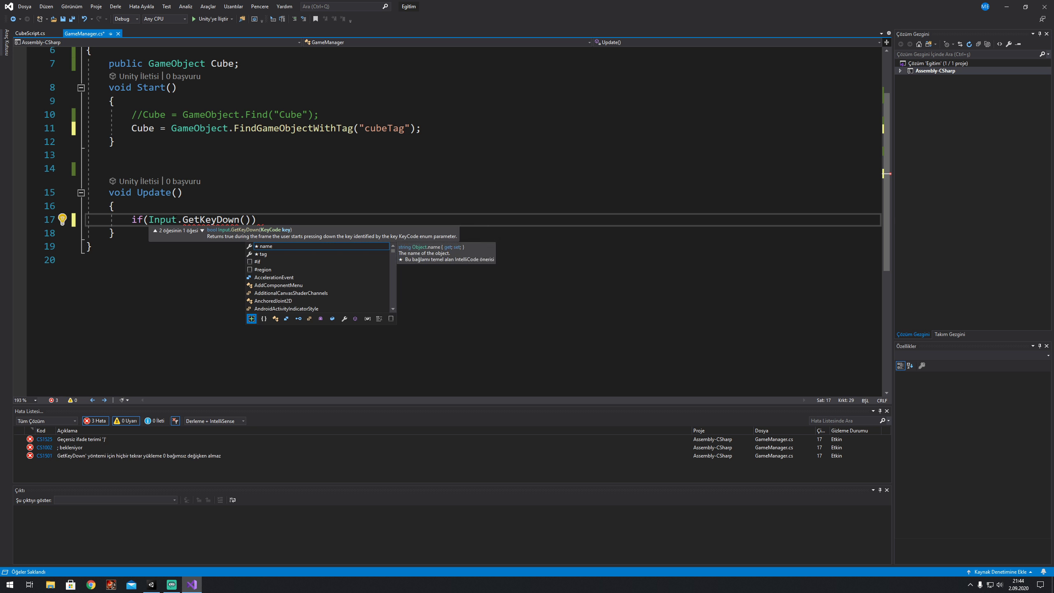
text(key)
key(Down)
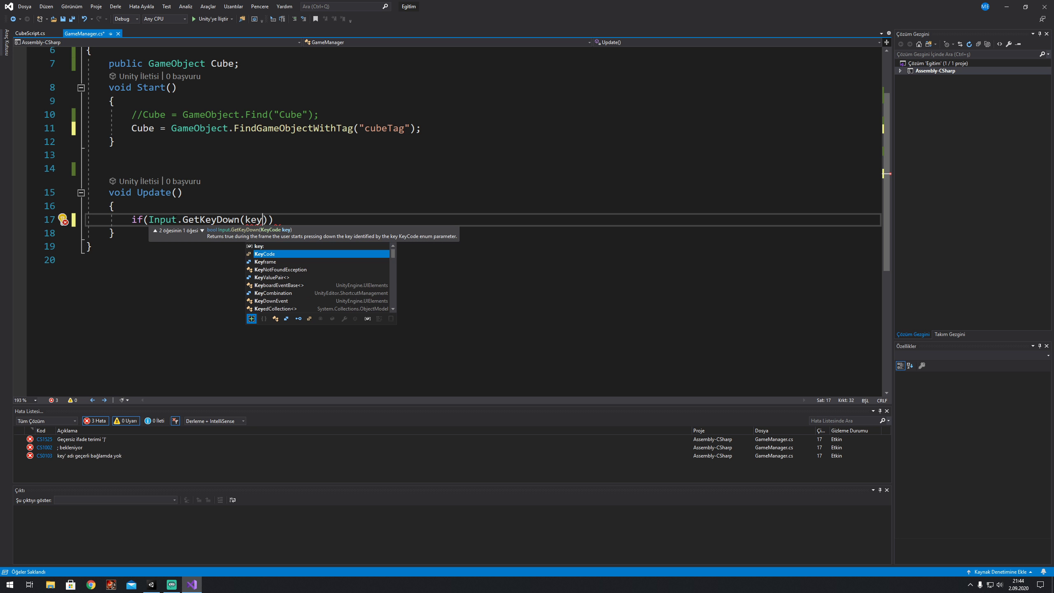
text(.sp)
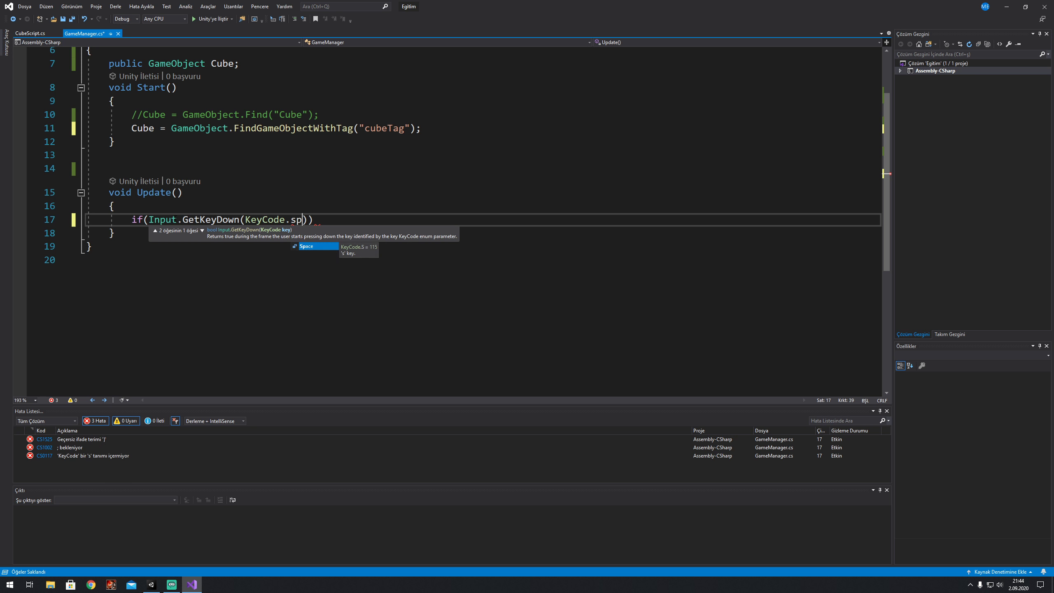
key(Tab)
click(115, 205)
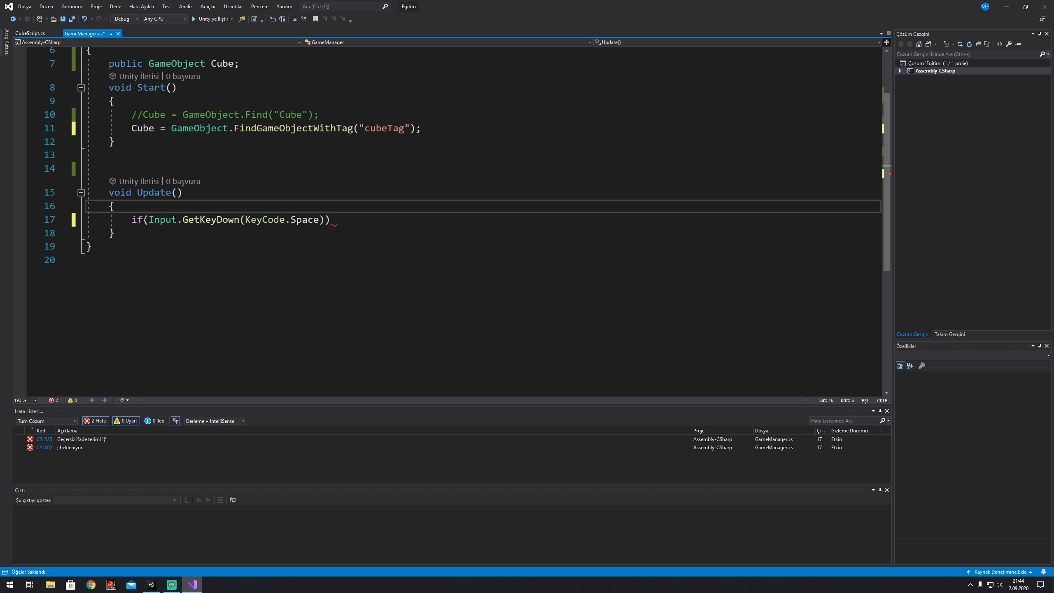
click(330, 219)
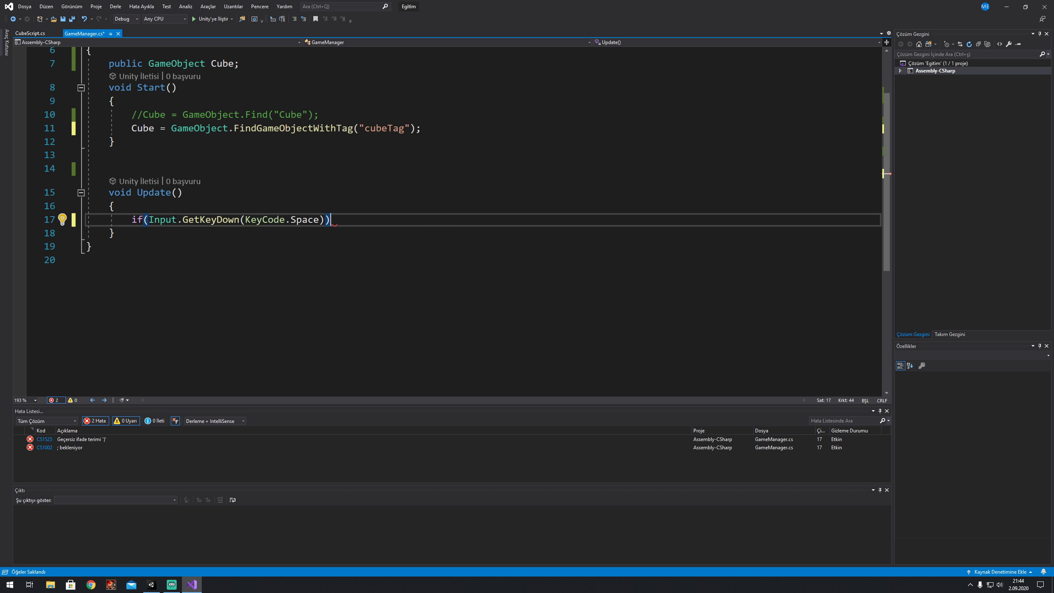
- Open the if block's braces and type Cube.GetComponent<CubeScript>() inside it
text({)
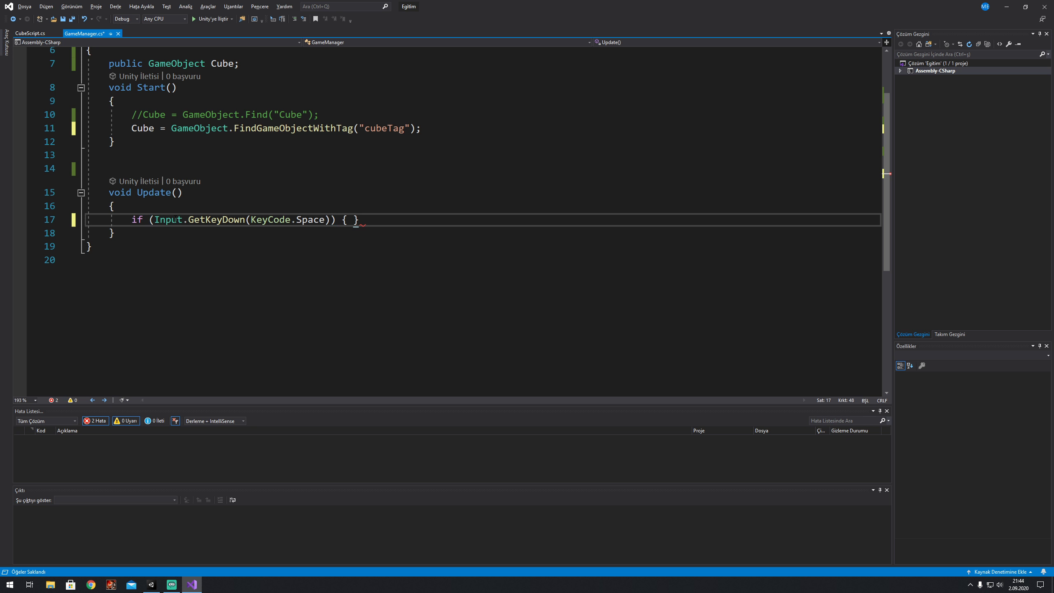
key(Return)
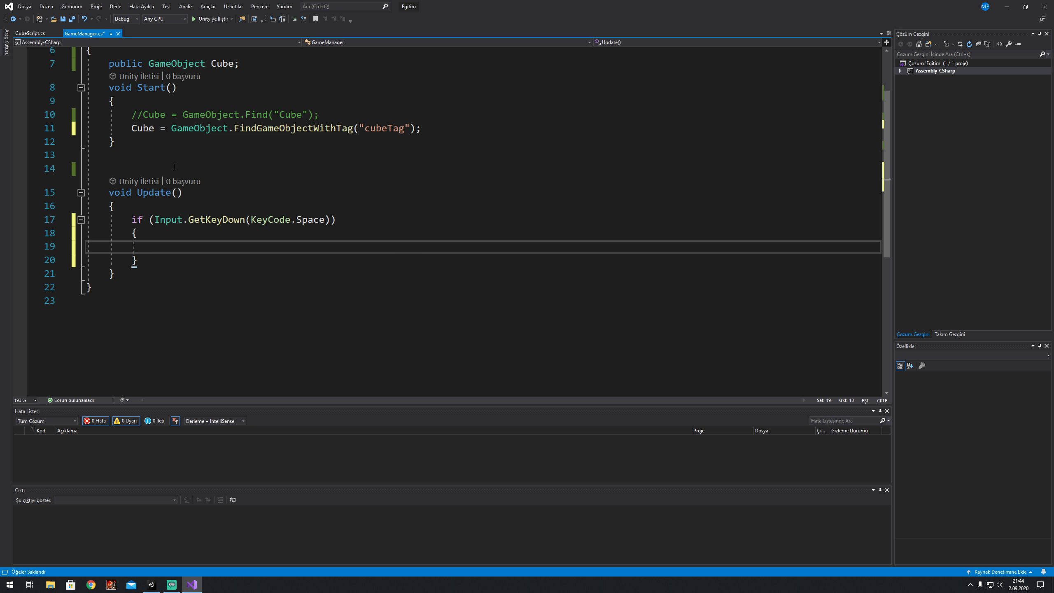
text(Cube.)
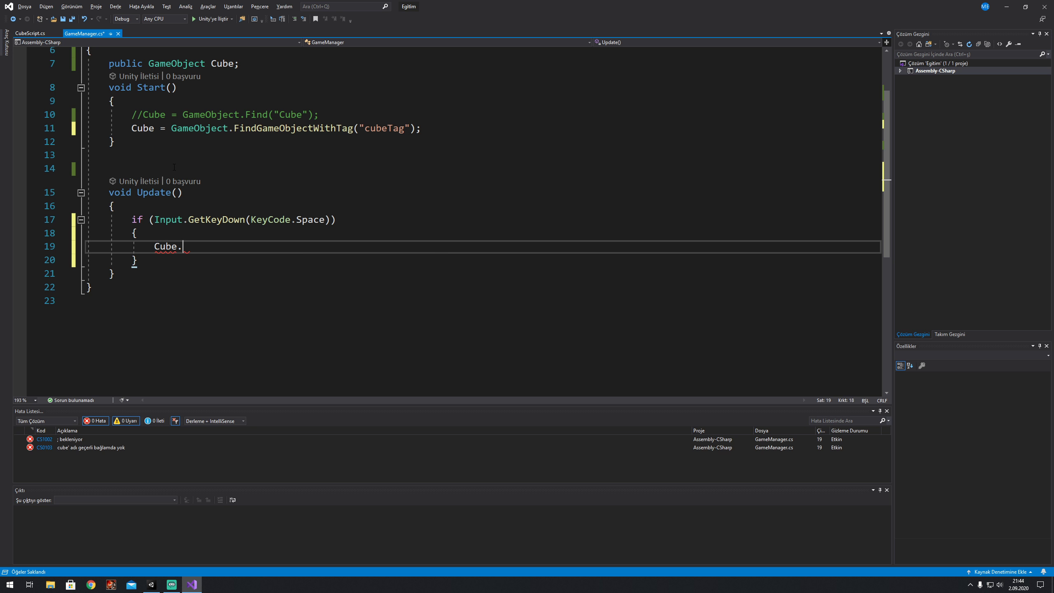
text(ge)
key(Down)
key(Down)
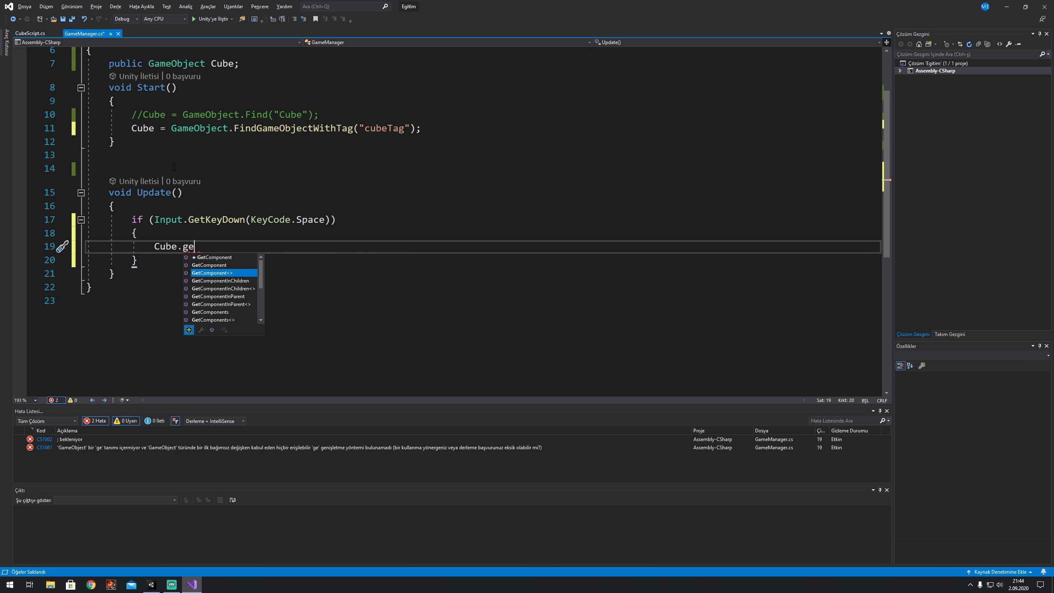
key(Tab)
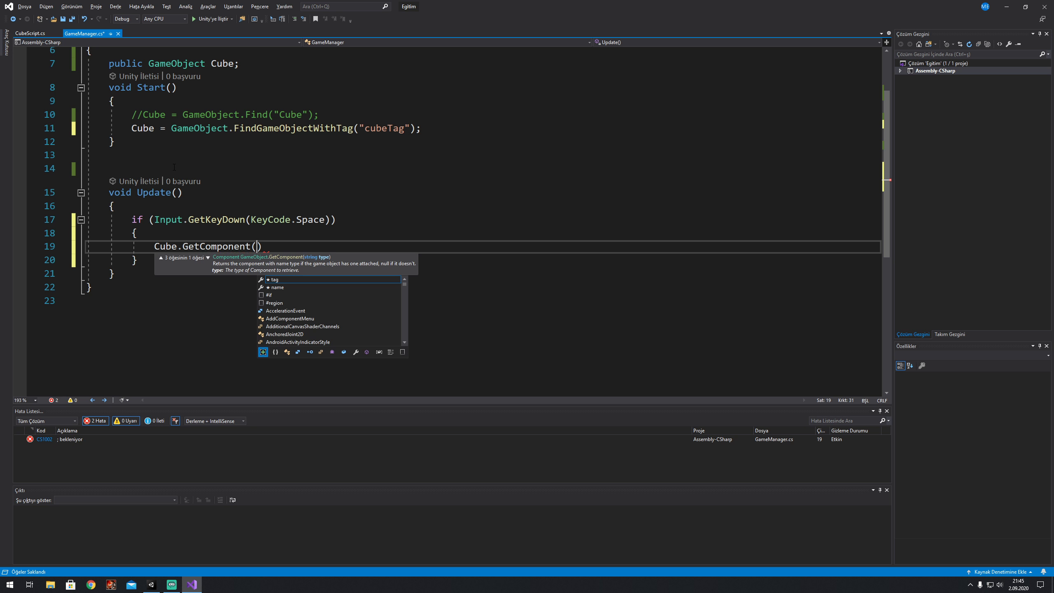
key(Escape)
text(<>)
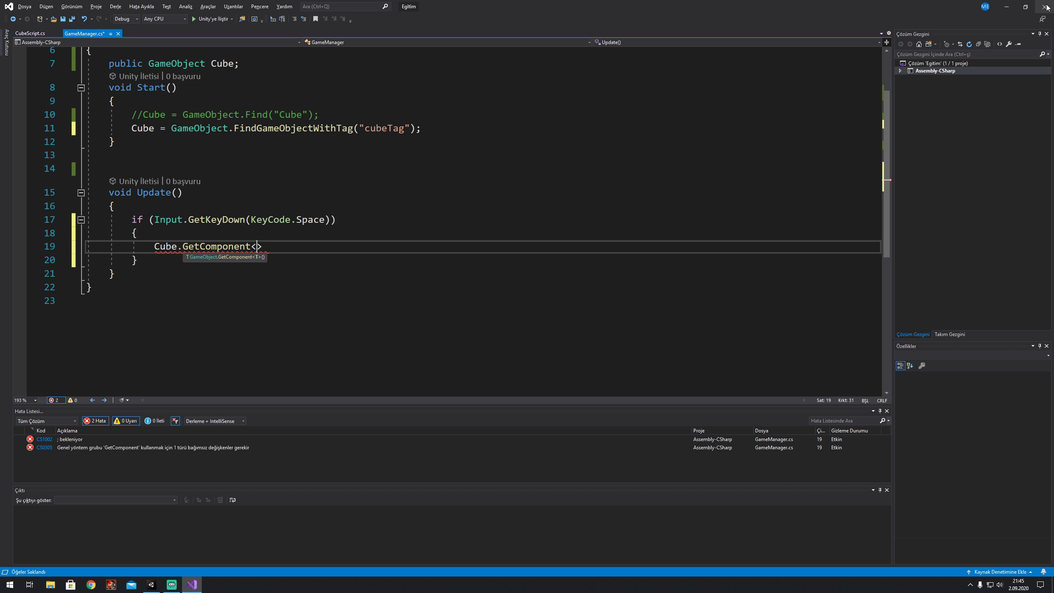
click(1006, 6)
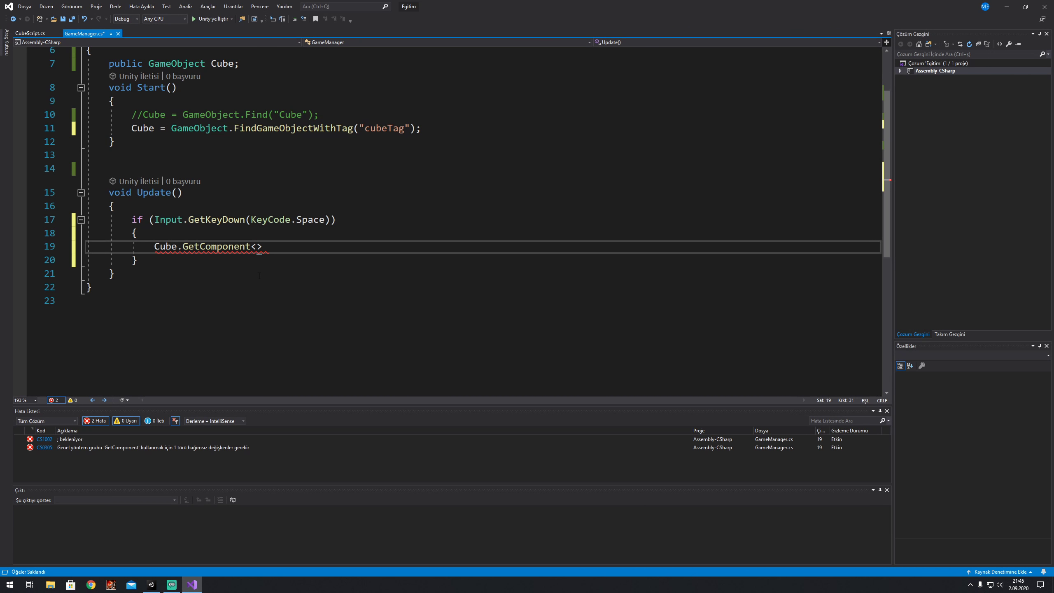
text(cubes)
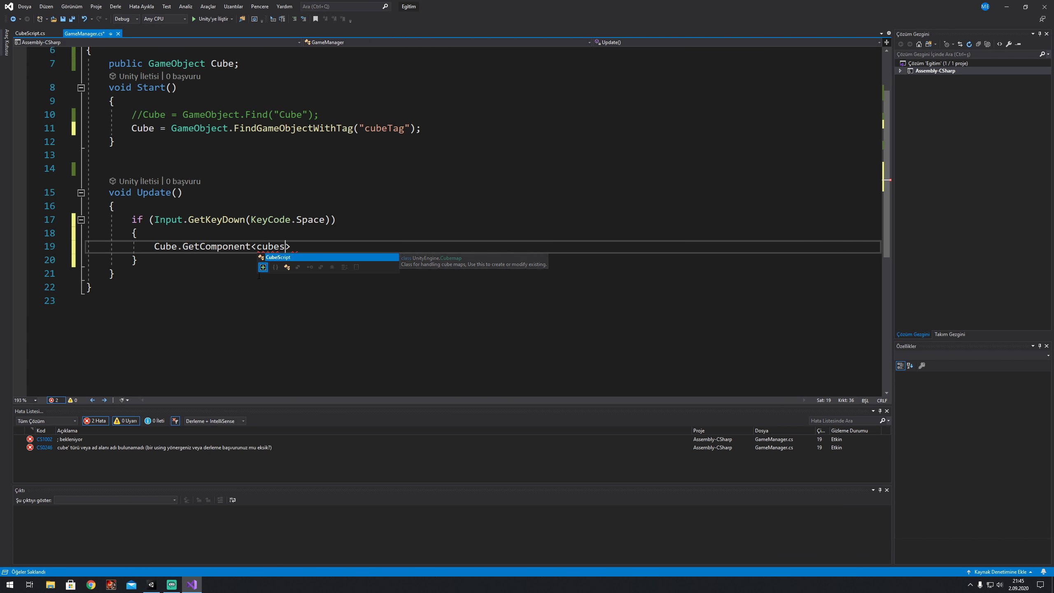
key(Tab)
key(Up)
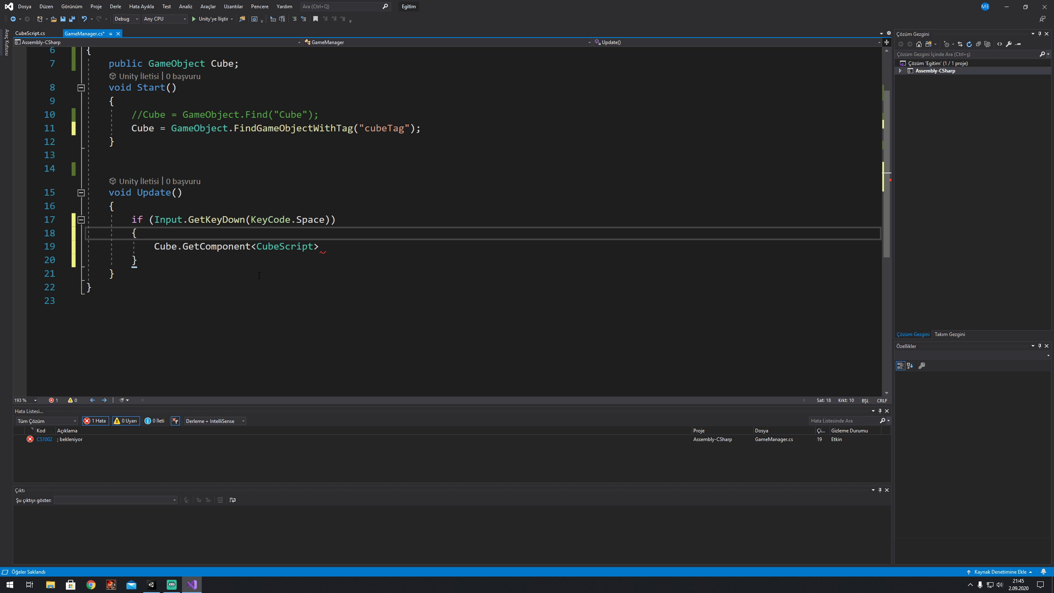
click(329, 245)
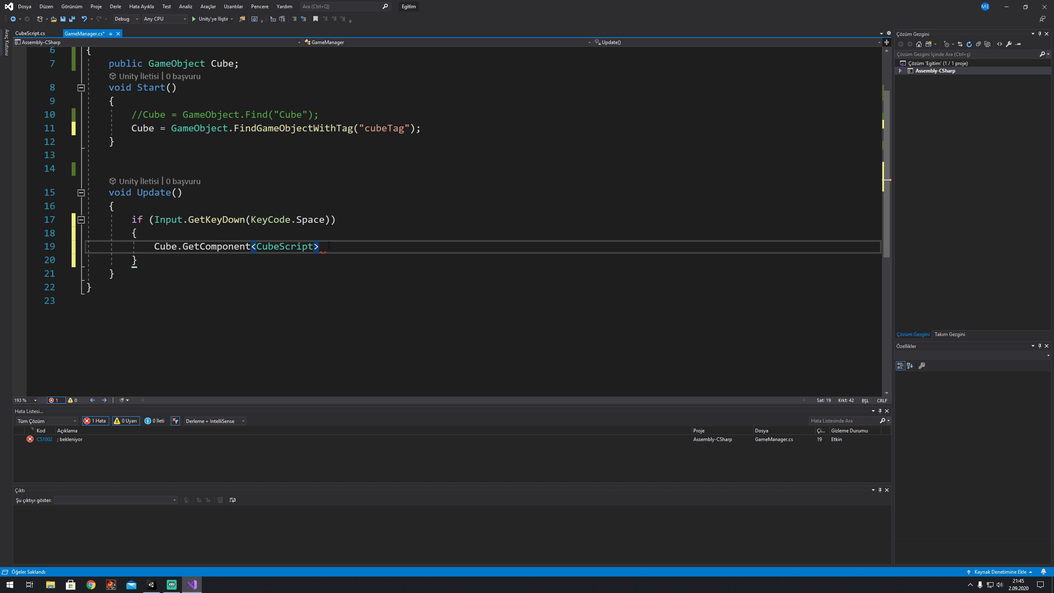
text(().)
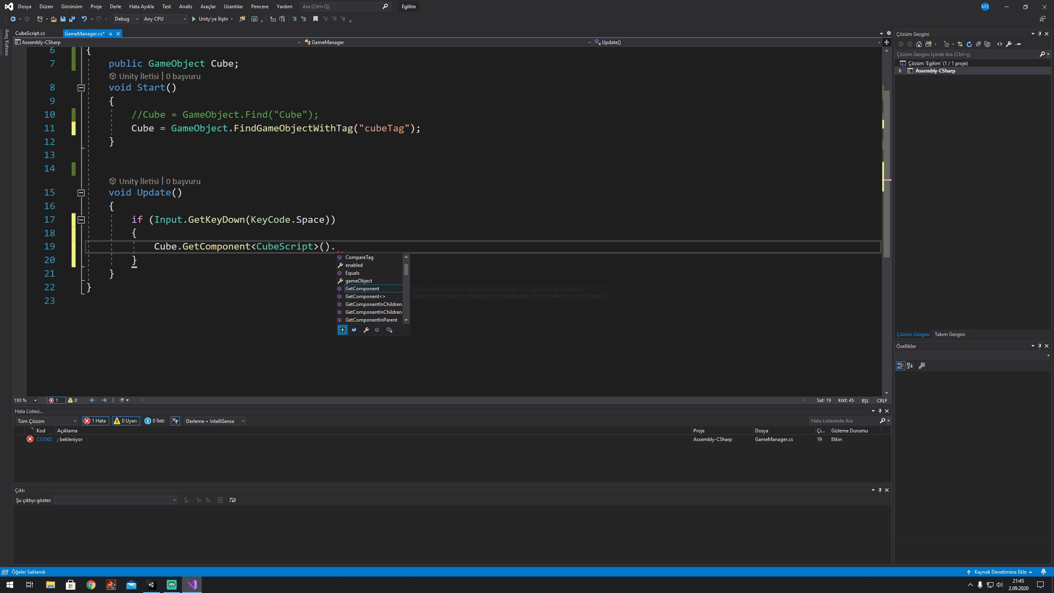
- Finish the statement as Cube.GetComponent<CubeScript>().Clicked = true; and view CubeScript.cs
key(ctrl+Tab)
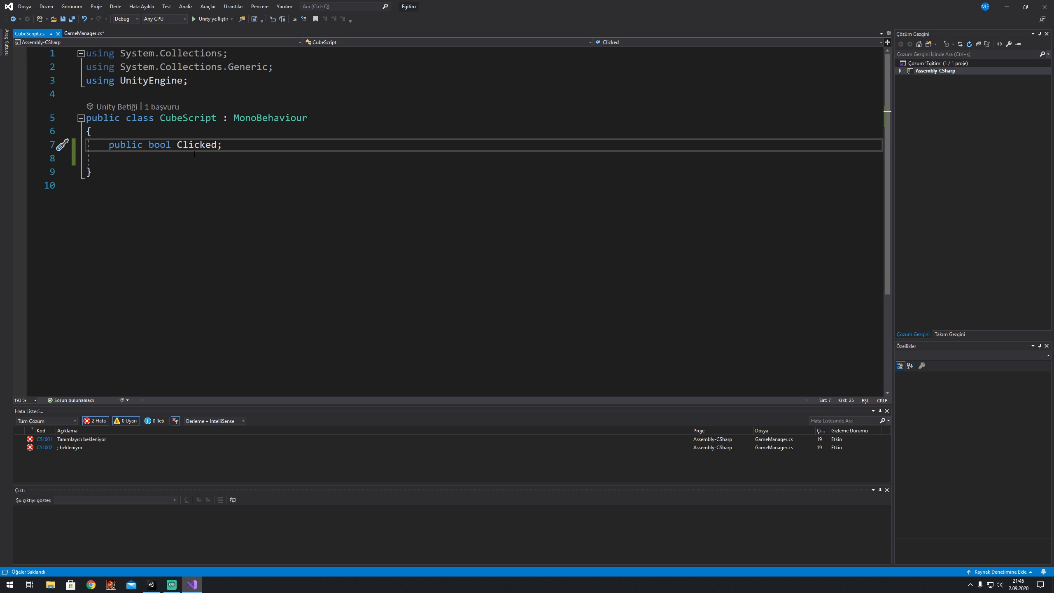
key(ctrl+Tab)
text(.cli)
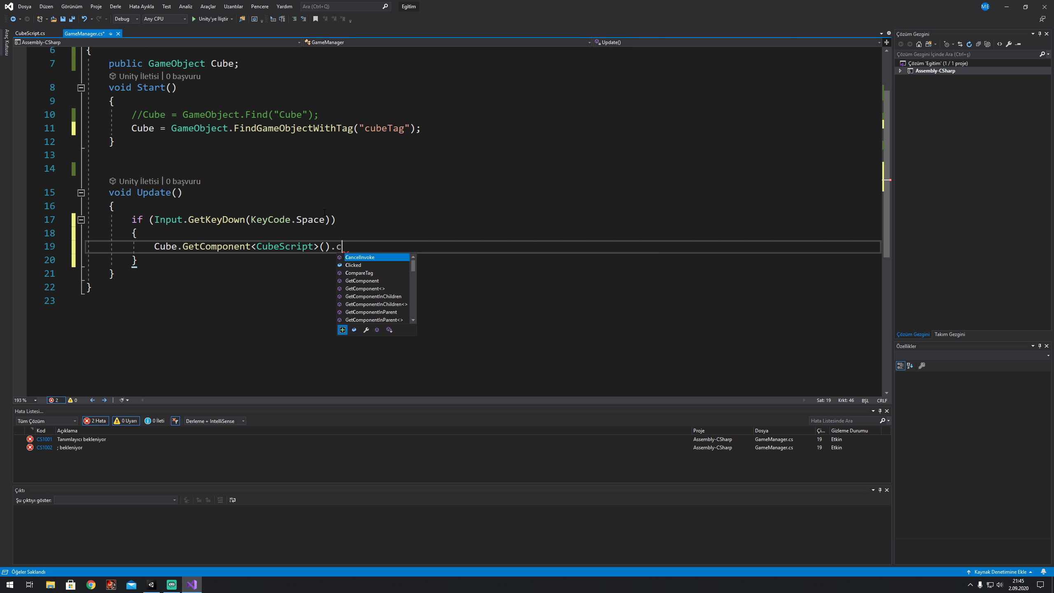
key(Tab)
text(= t)
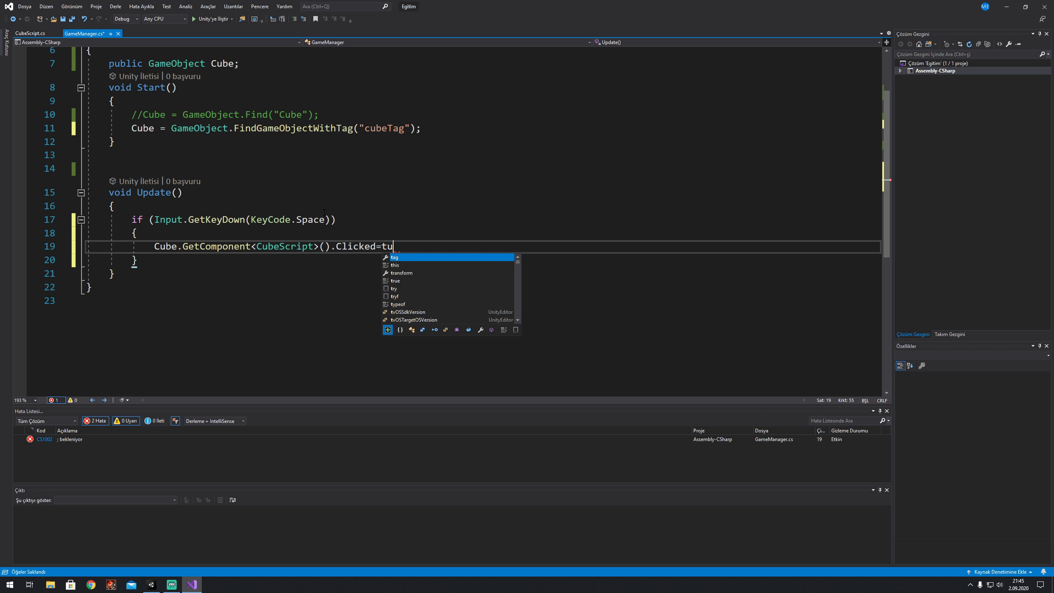
text(rue)
key(Tab)
text(;)
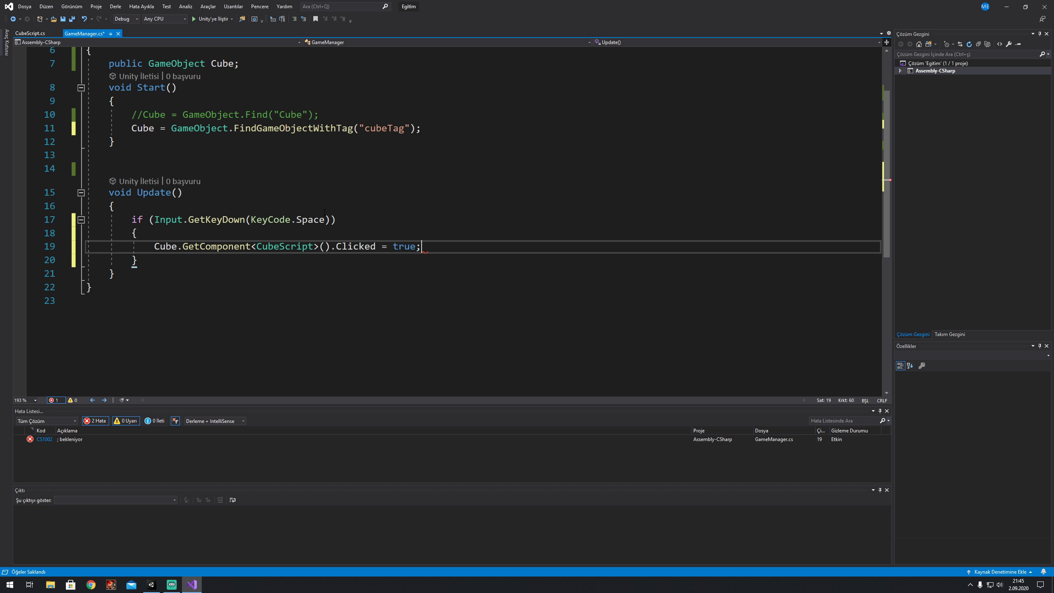
key(ctrl+Tab)
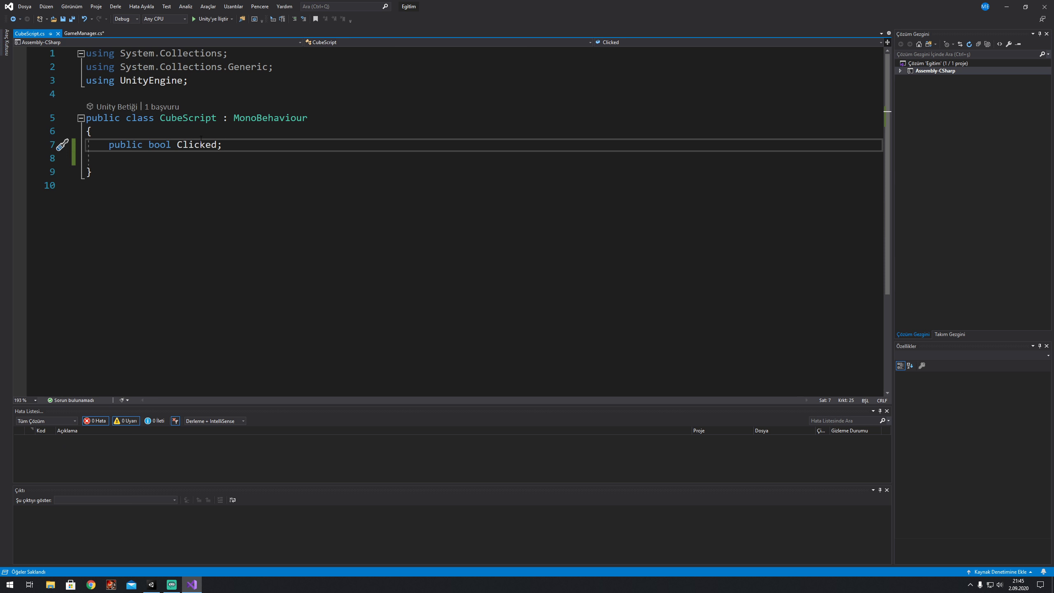
- Add a Start method to CubeScript.cs that sets Clicked = false;
click(131, 164)
key(Return)
text(p)
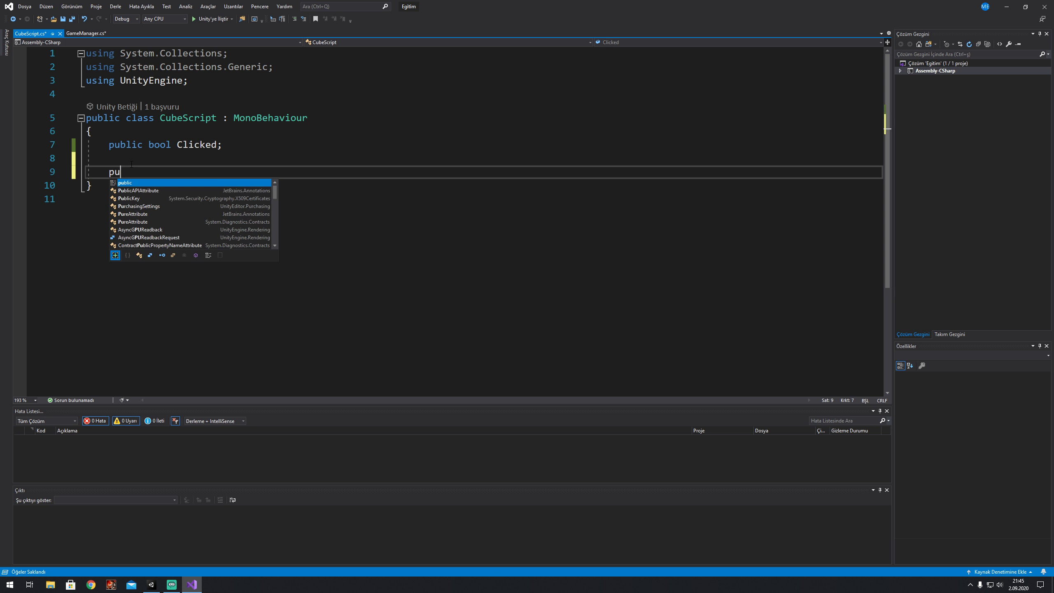
key(BackSpace)
text(s)
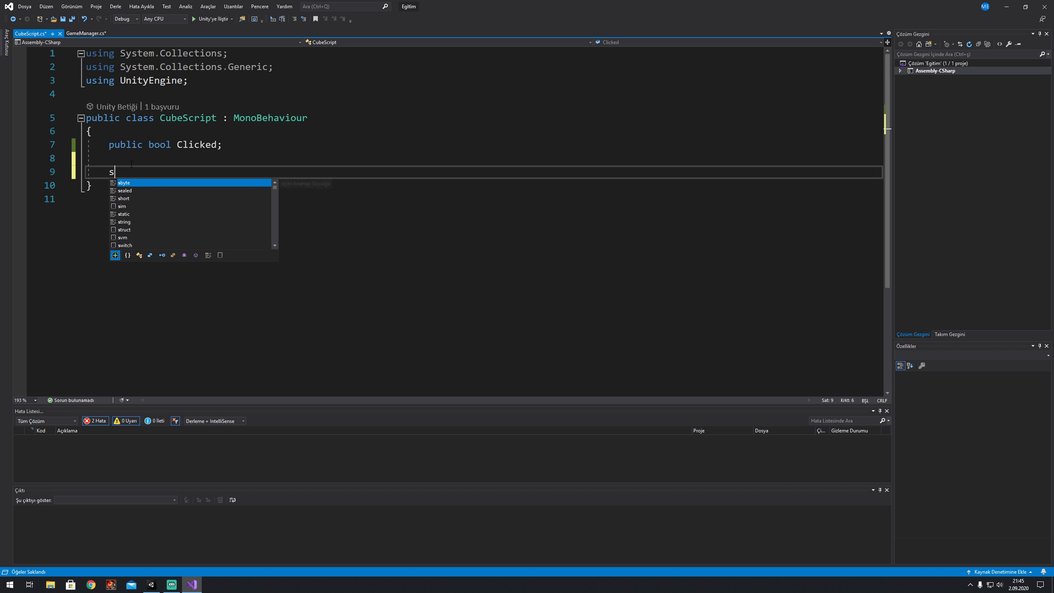
key(BackSpace)
text(vo)
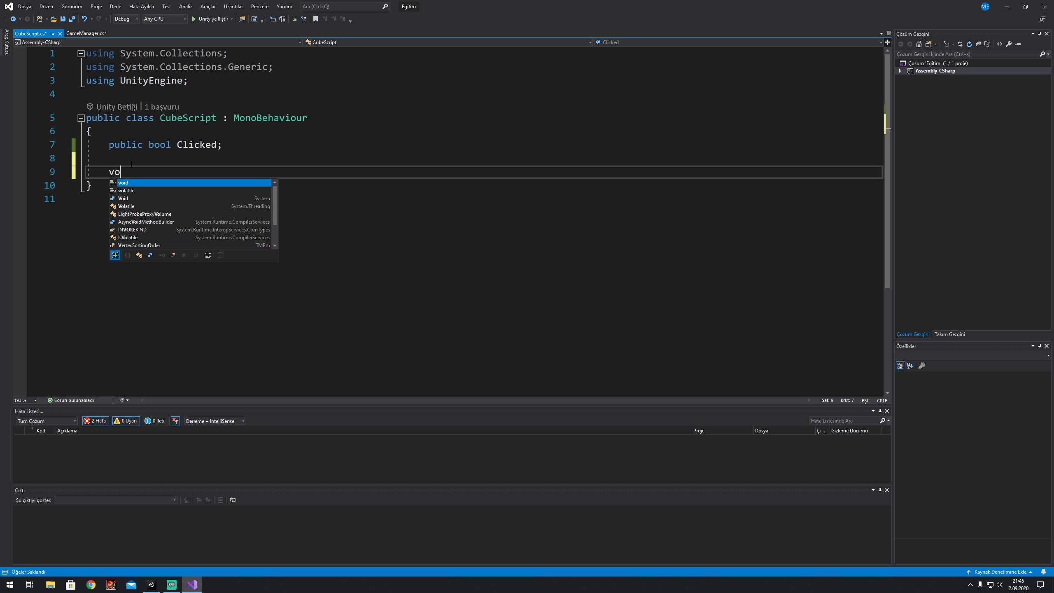
text(id S)
key(Return)
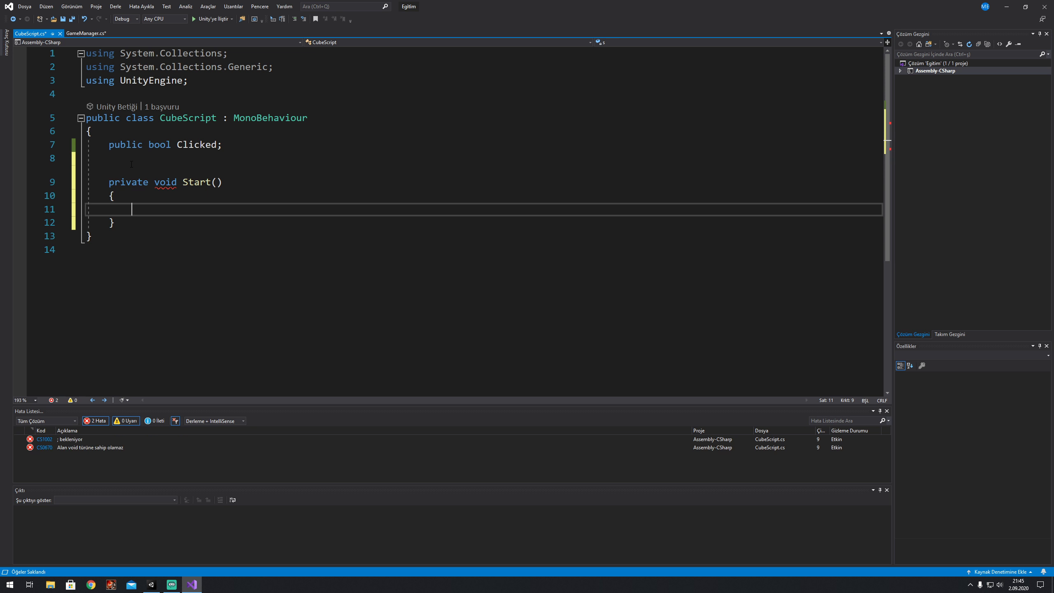
text(cli)
key(Tab)
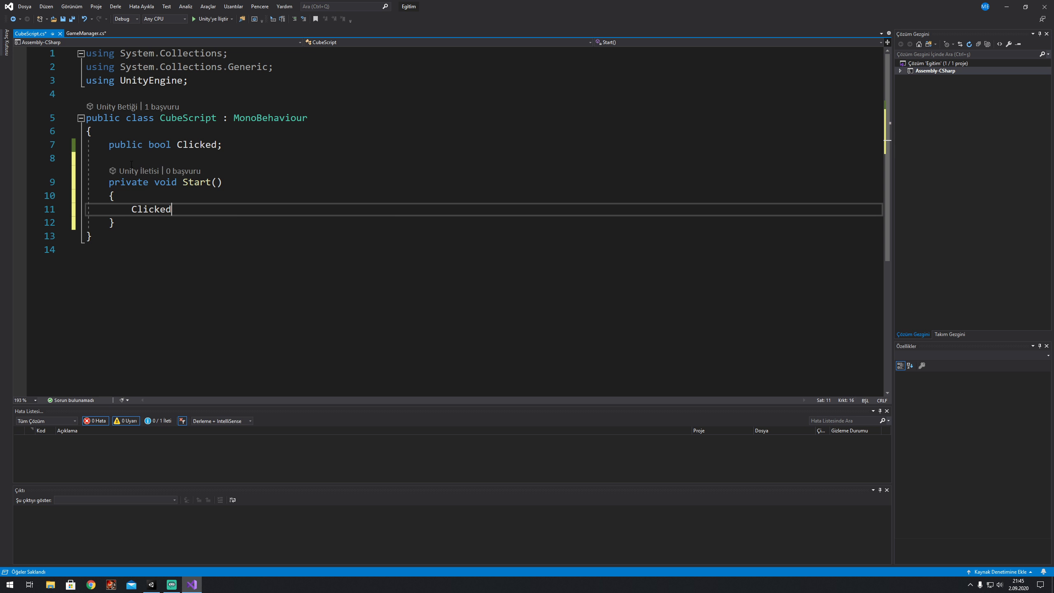
text(=fa)
key(Tab)
text(;)
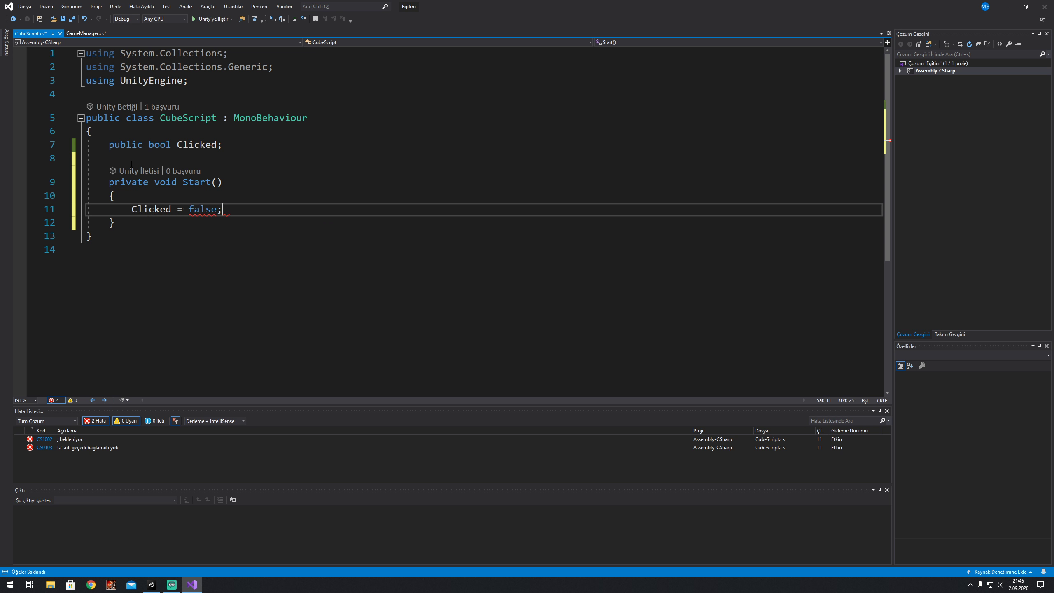
- Initialise the public bool Clicked field to false and save CubeScript.cs
click(217, 143)
text(=fa)
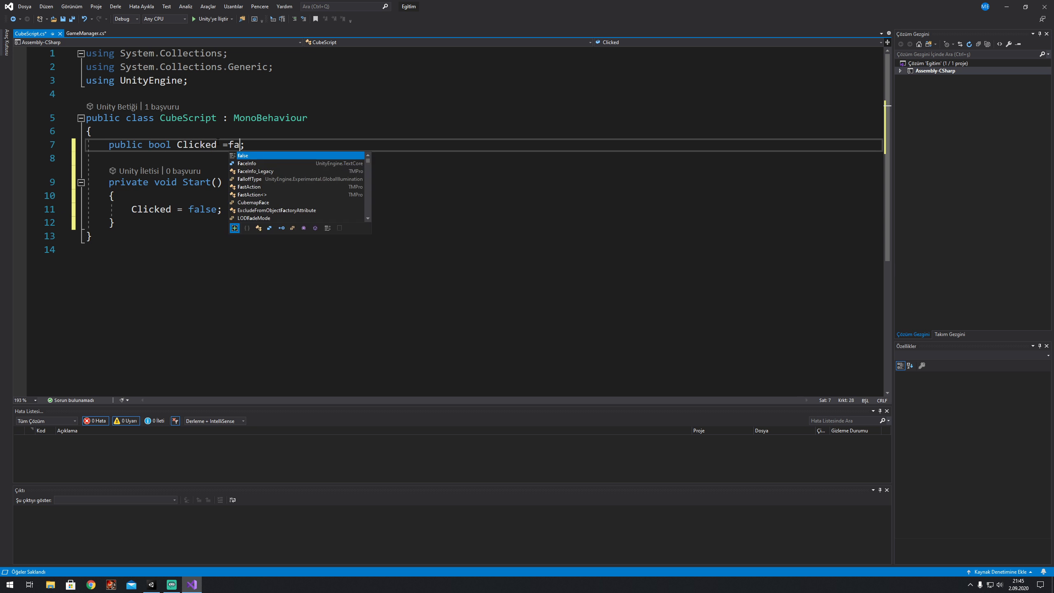
key(Tab)
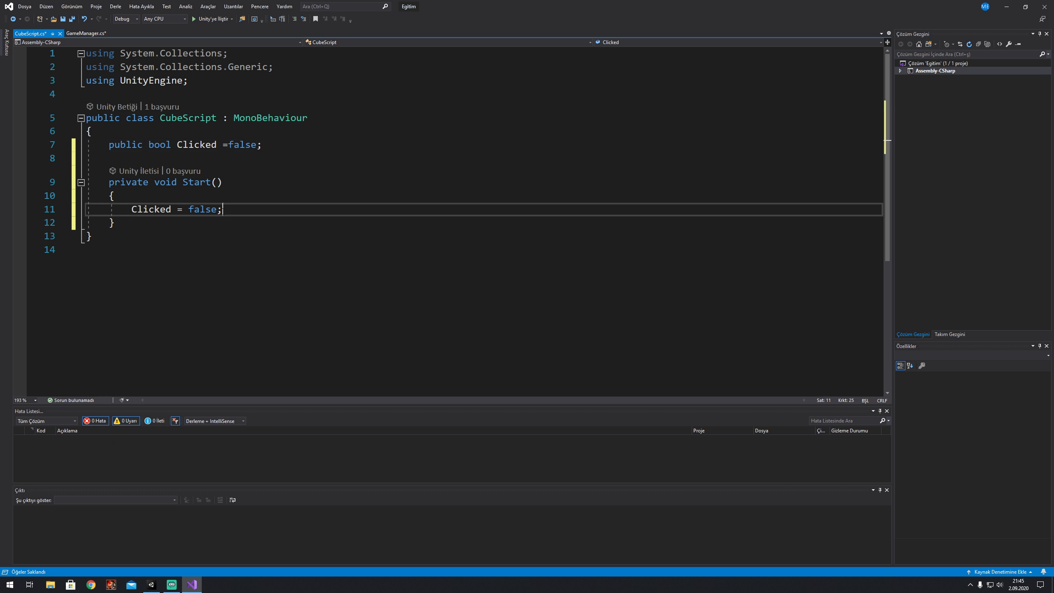
drag(222, 208, 132, 182)
click(192, 158)
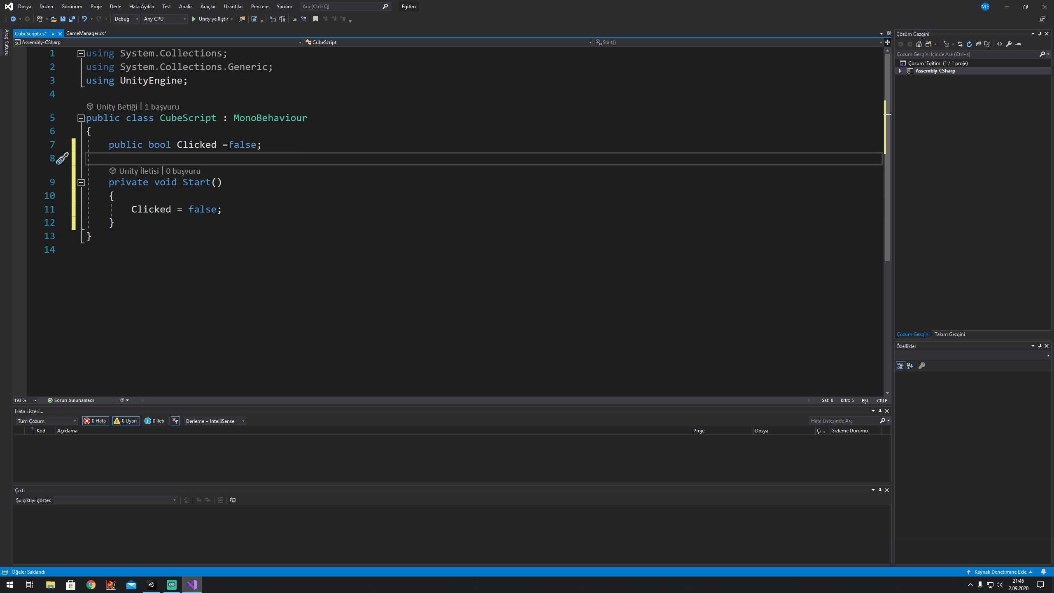
click(228, 145)
double_click(192, 146)
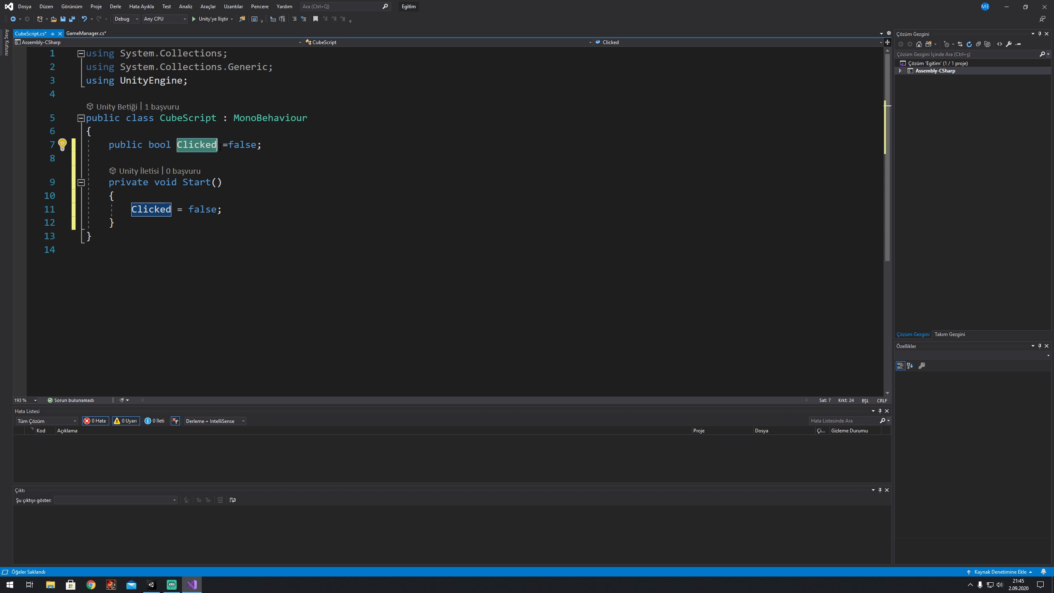
key(Left)
key(shift+End)
key(Down)
key(Down)
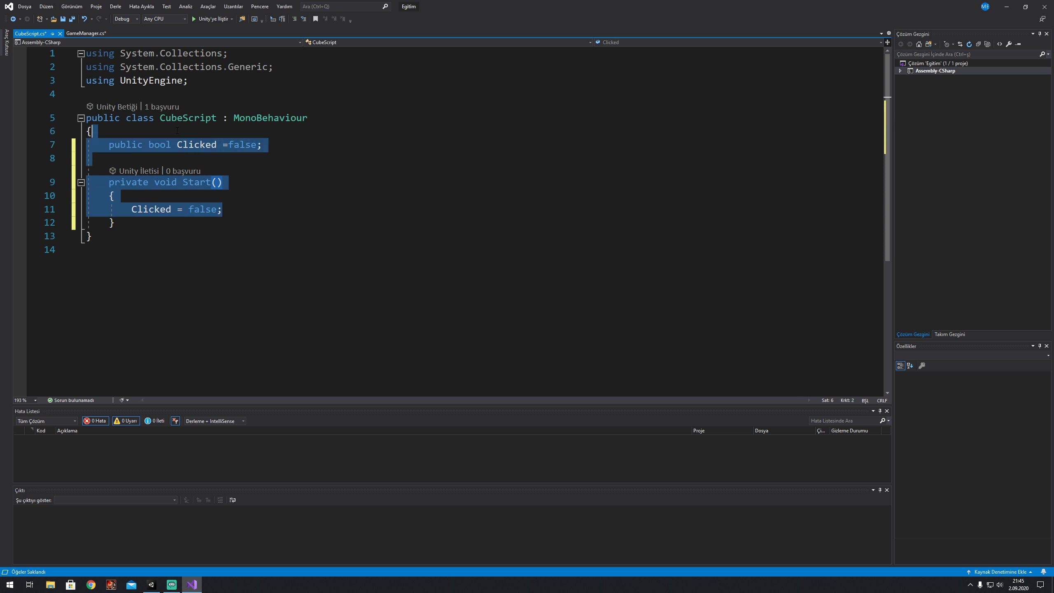
key(ctrl+s)
click(76, 37)
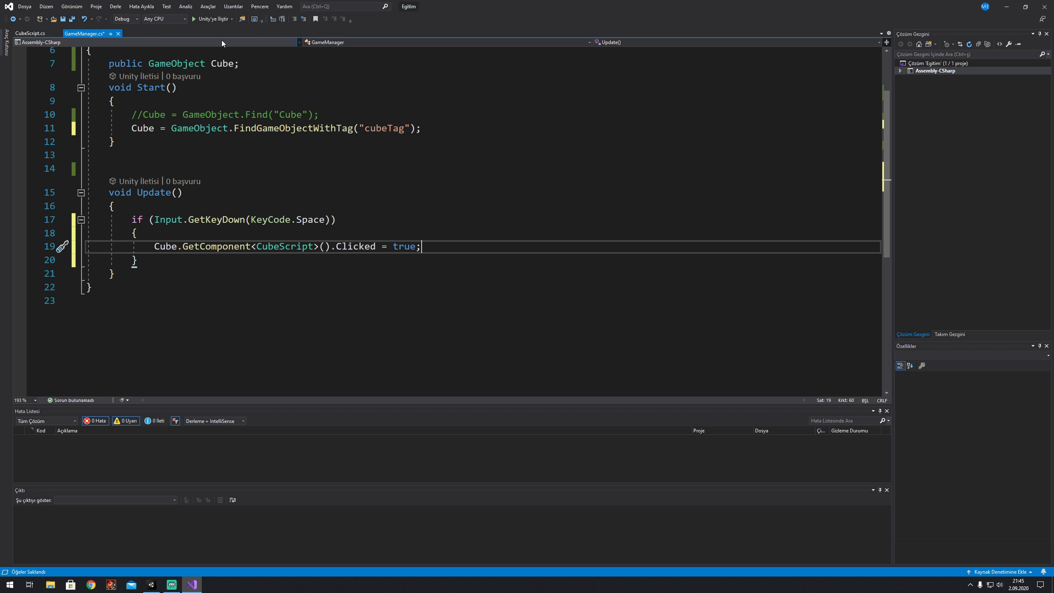
- Review the cubeTag lookup and Space-key Clicked = true code, save GameManager.cs, and minimise Visual Studio
drag(131, 128, 420, 127)
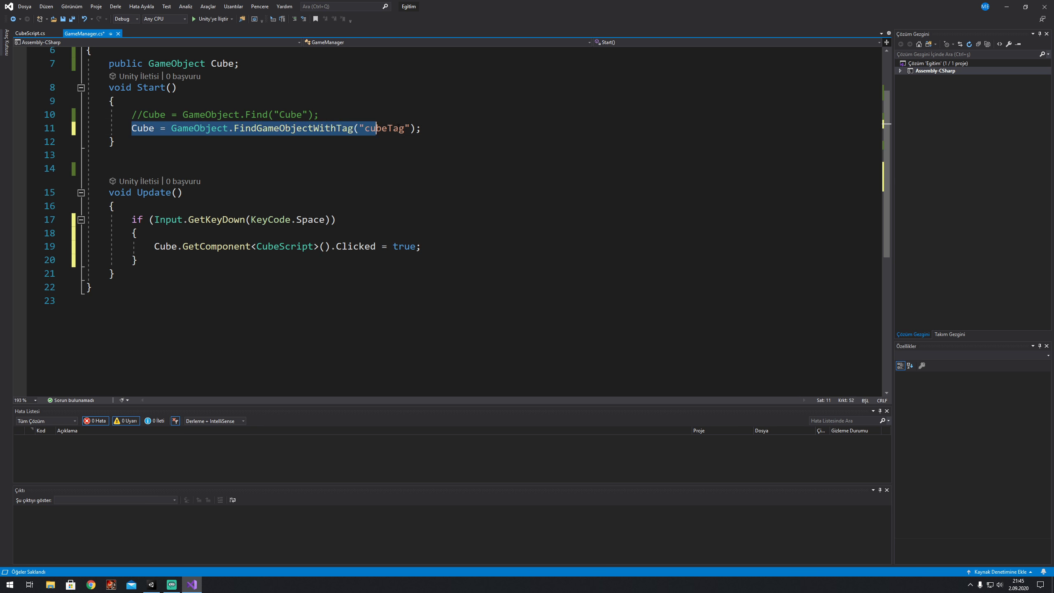
drag(125, 193, 136, 257)
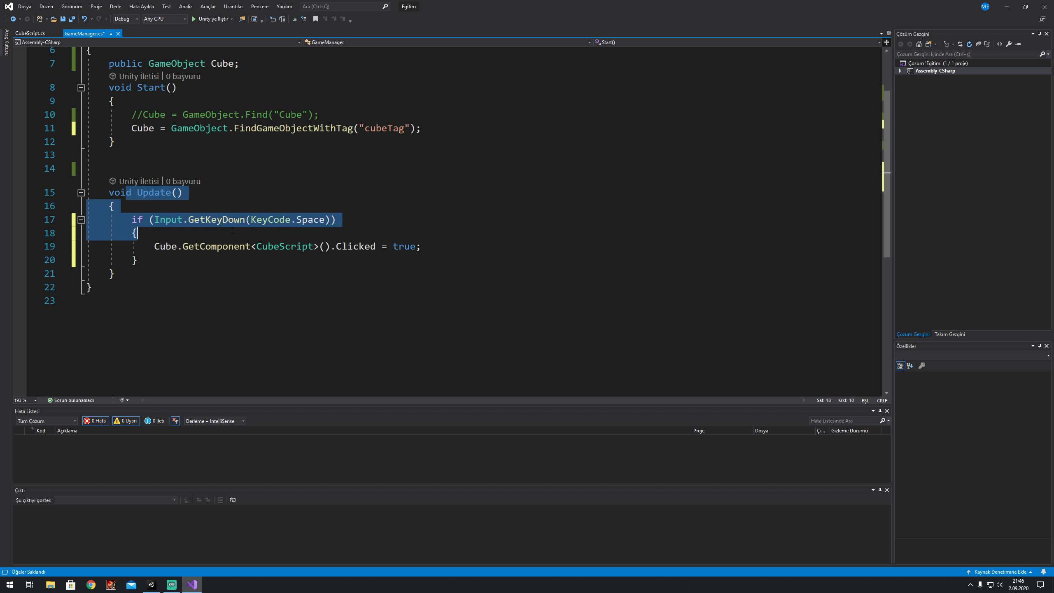
click(136, 259)
drag(160, 219, 336, 219)
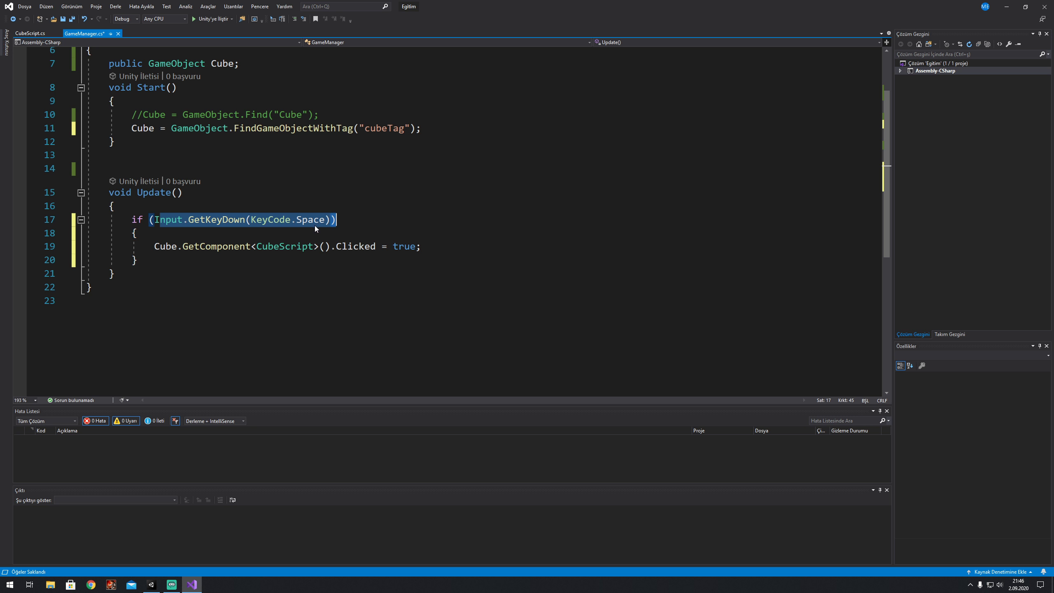
drag(154, 246, 421, 246)
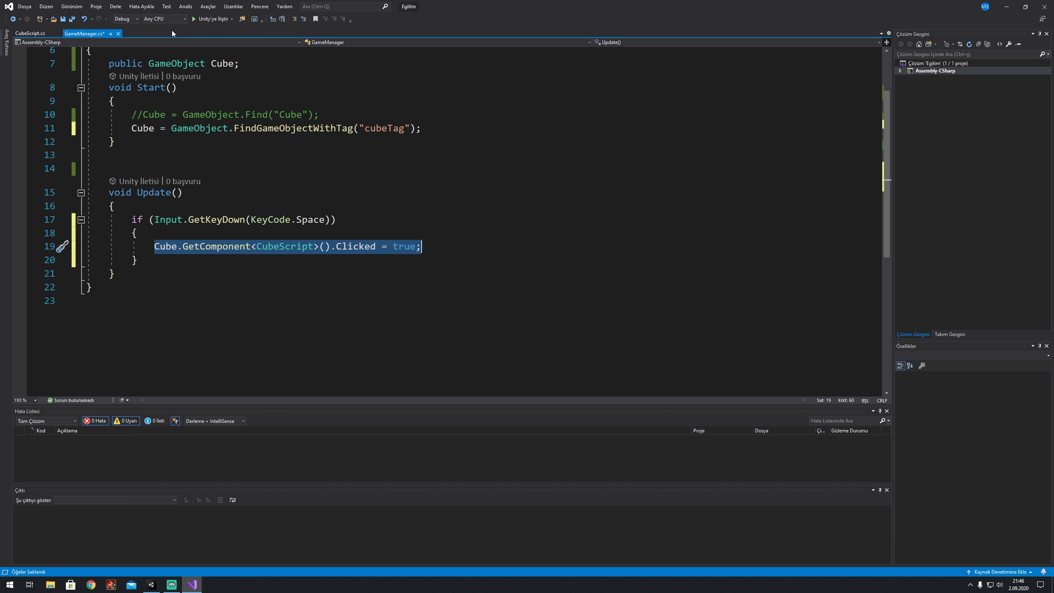
key(ctrl+s)
click(1006, 7)
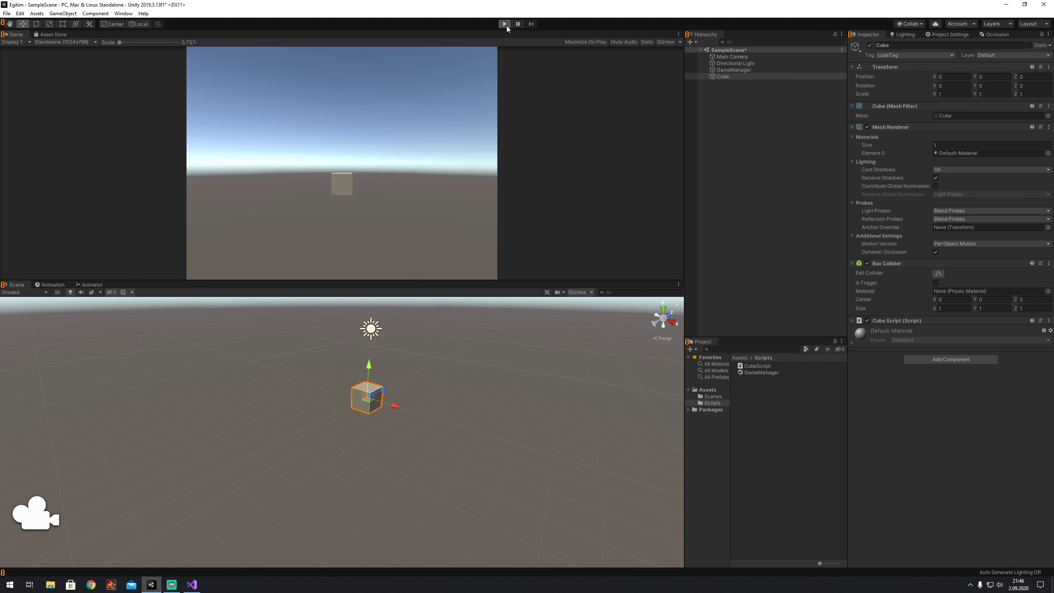
- Play-test the scene with the Cube Script's Clicked box ticked, then stop and select GameManager
key(ctrl+p)
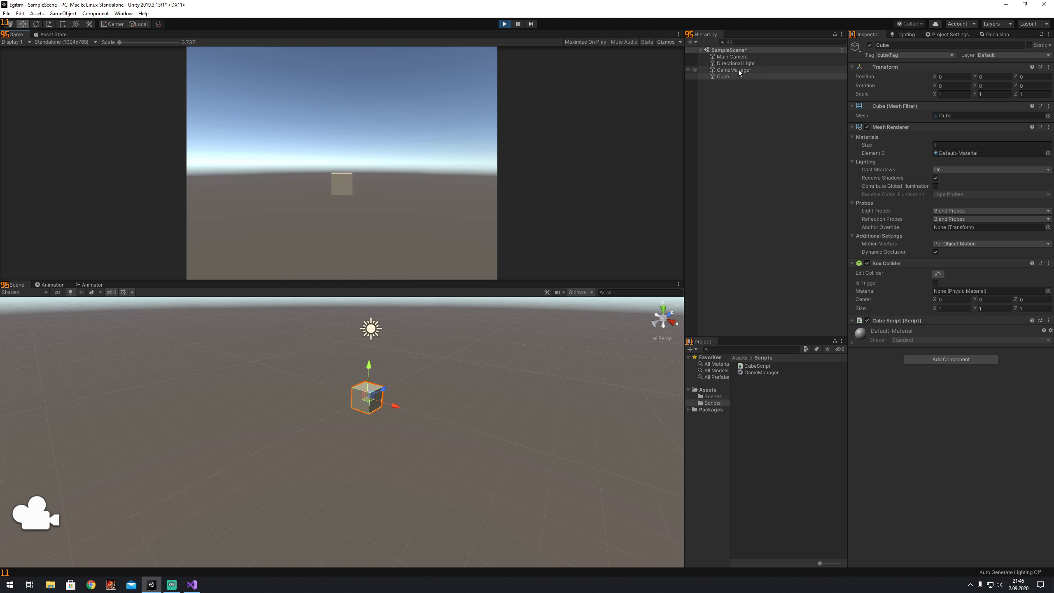
click(852, 320)
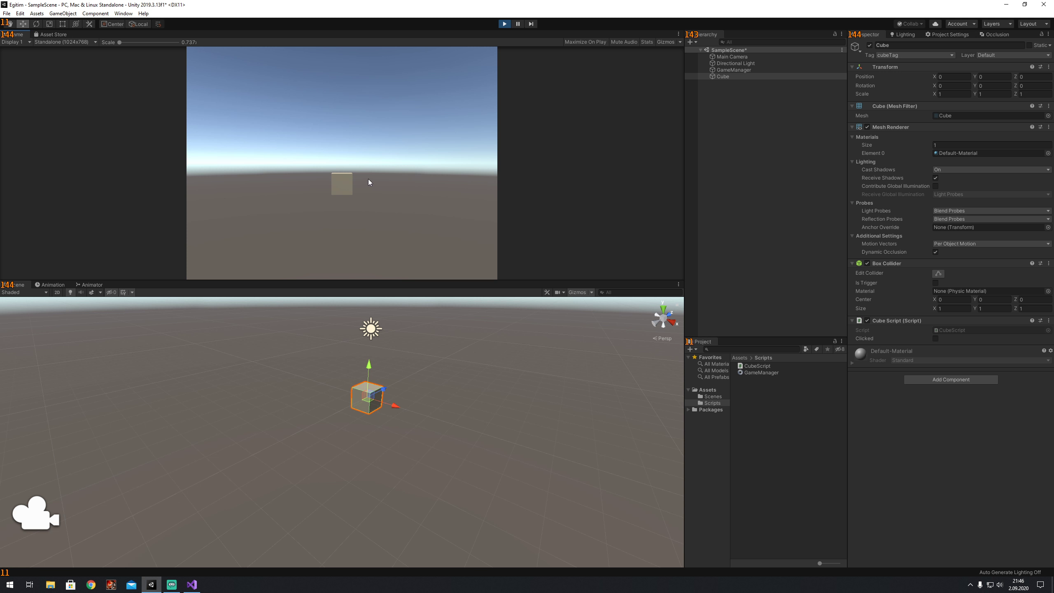
click(936, 338)
click(504, 24)
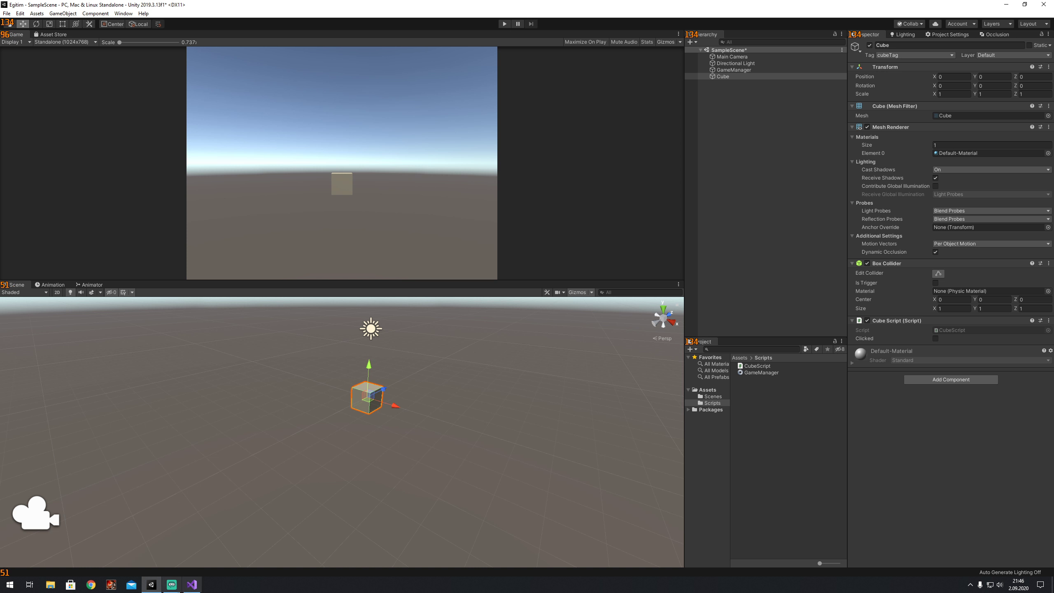
click(757, 69)
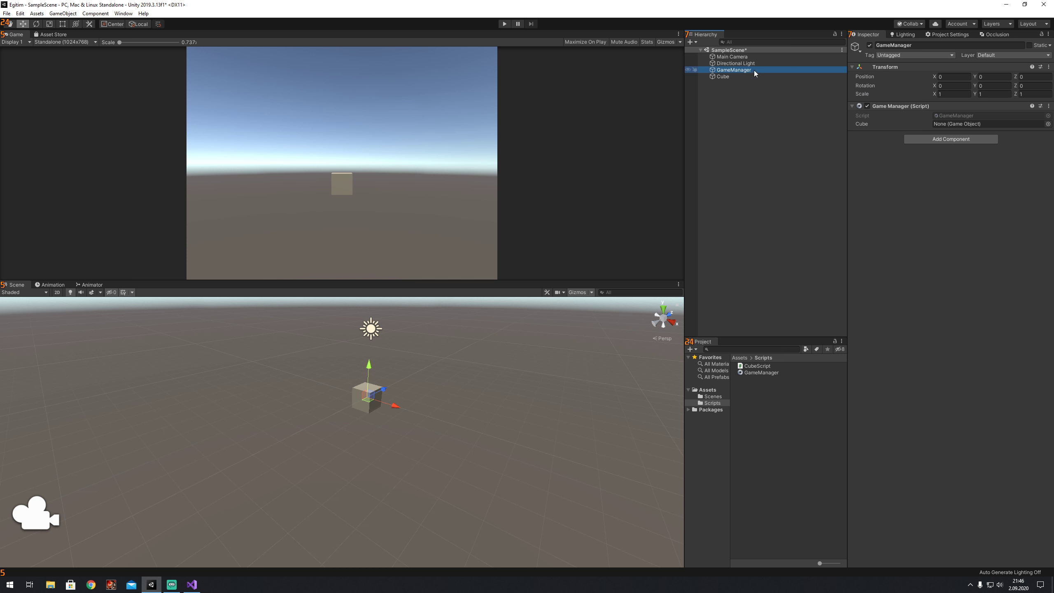
click(194, 584)
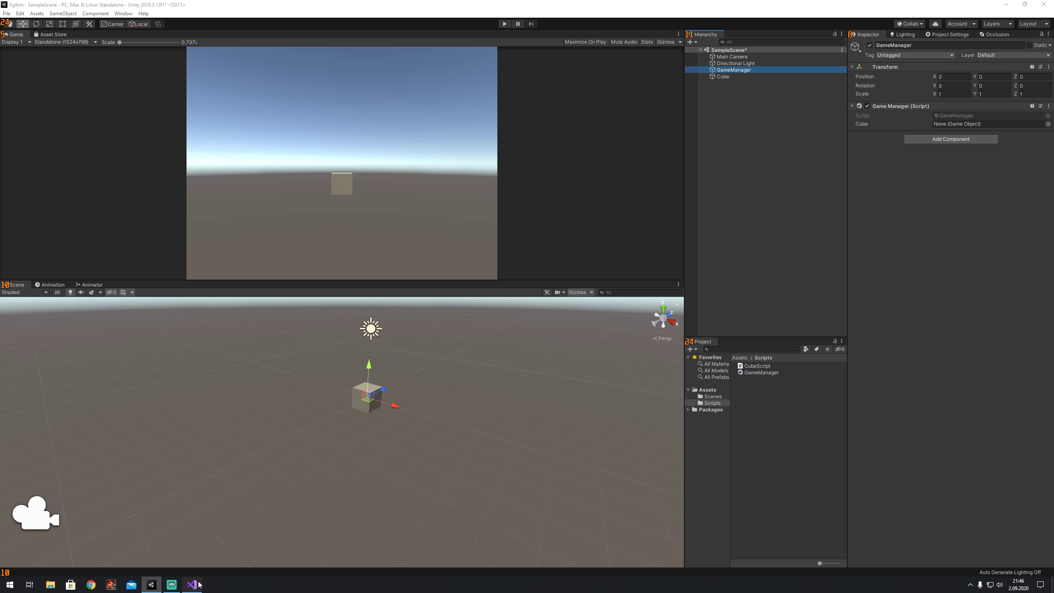
- Duplicate the Space-key if block directly below the original in Update
key(Down)
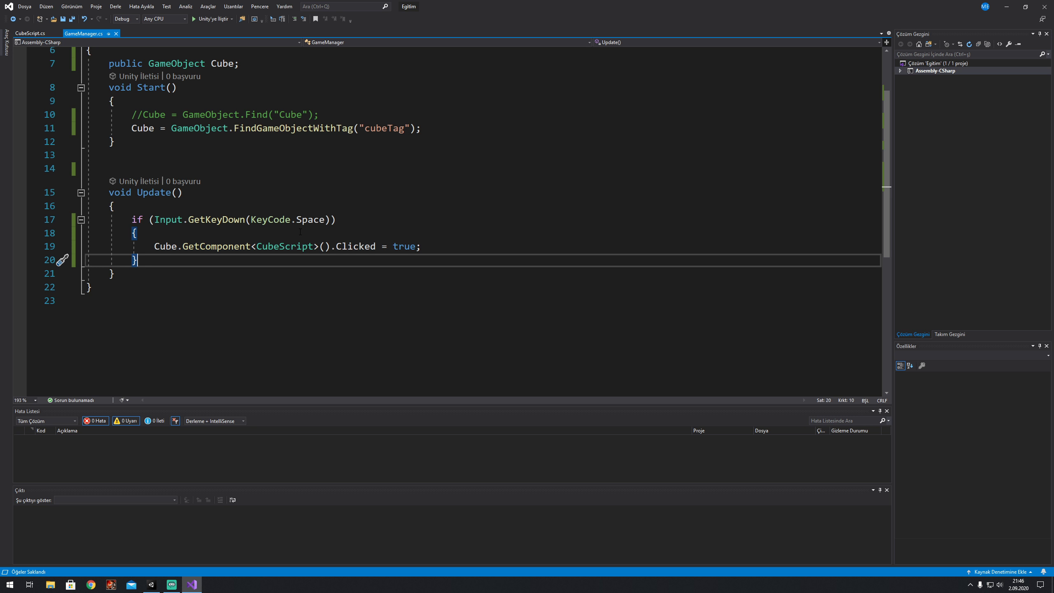
drag(138, 260, 127, 217)
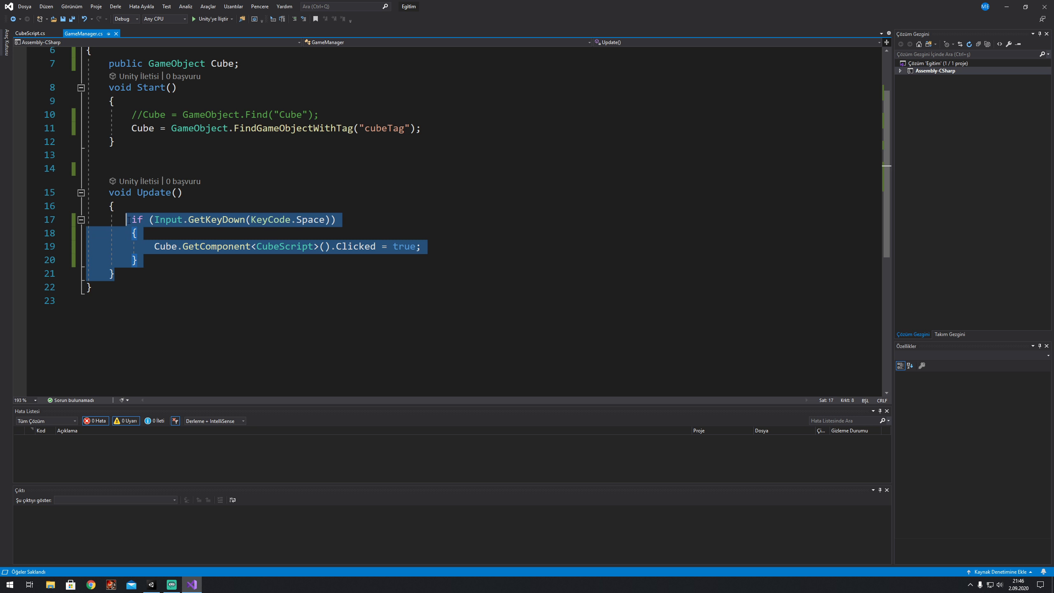
click(176, 249)
drag(139, 260, 129, 217)
click(144, 256)
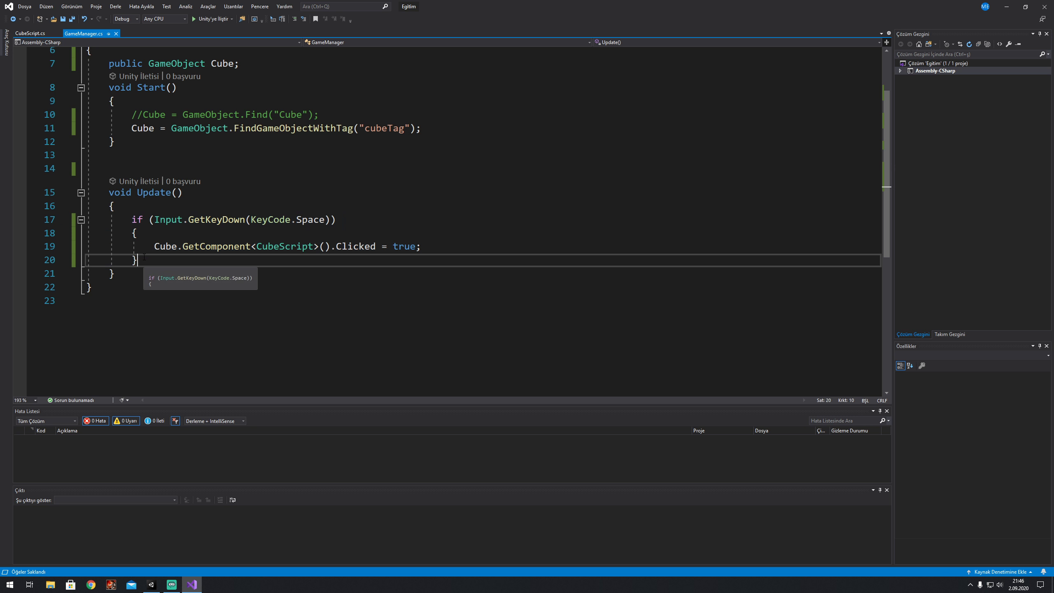
key(Return)
key(Return)
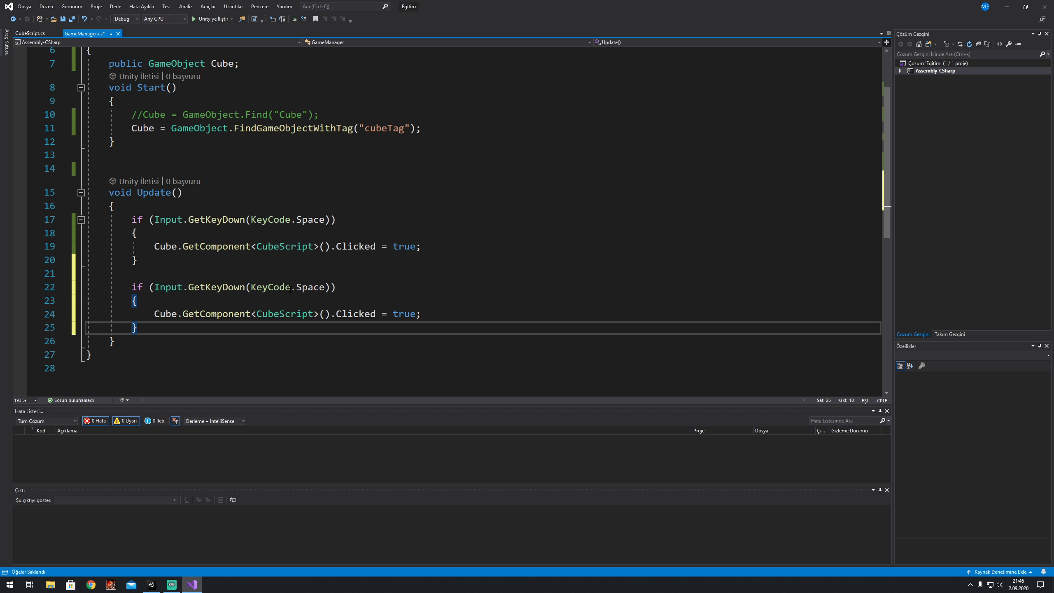
- Change the copy's key to KeyCode.Return and delete its Clicked assignment
double_click(310, 286)
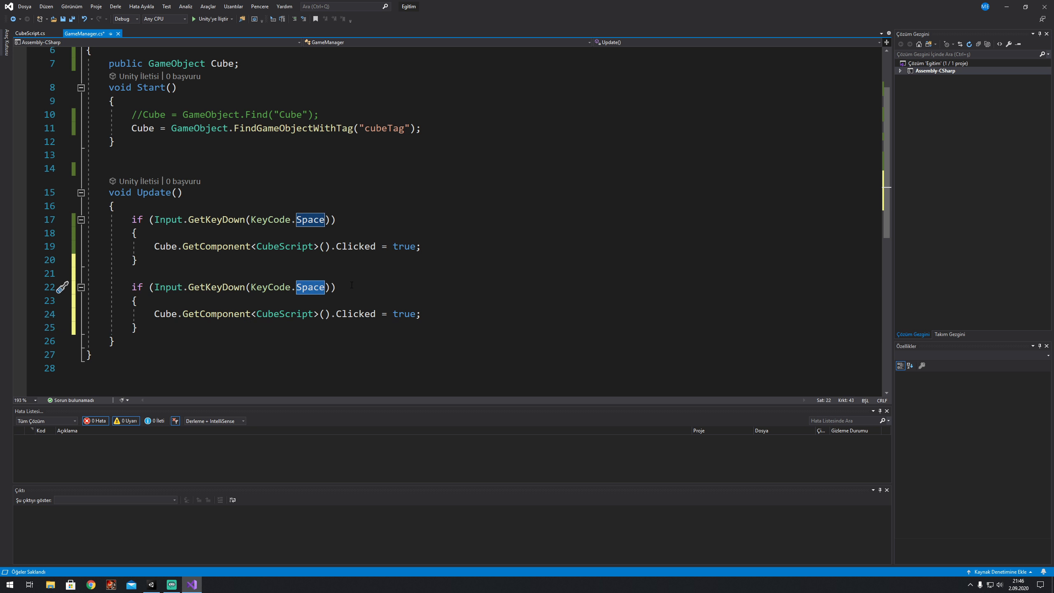
key(BackSpace)
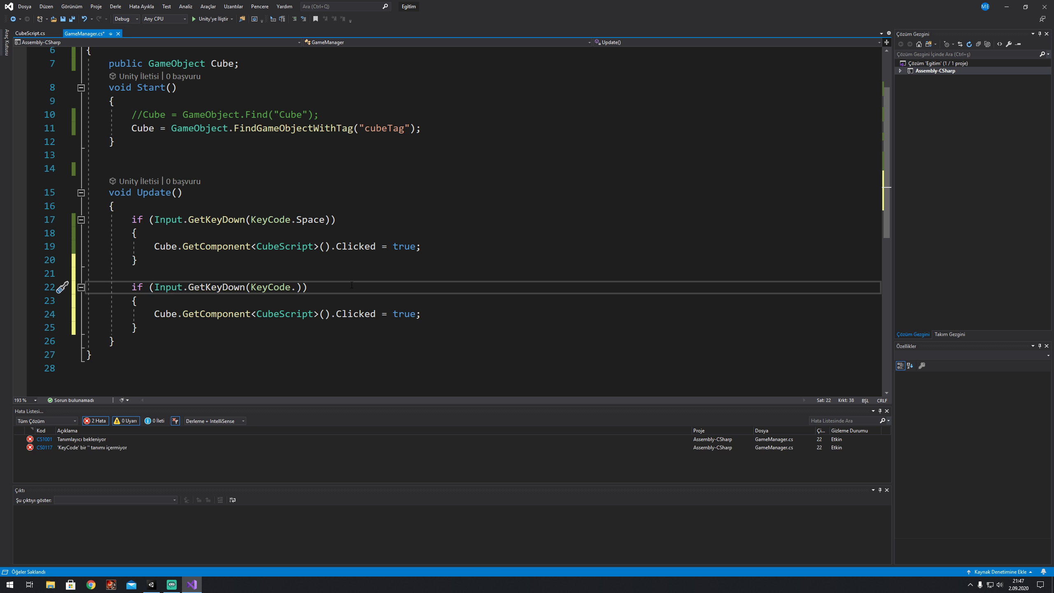
text(en)
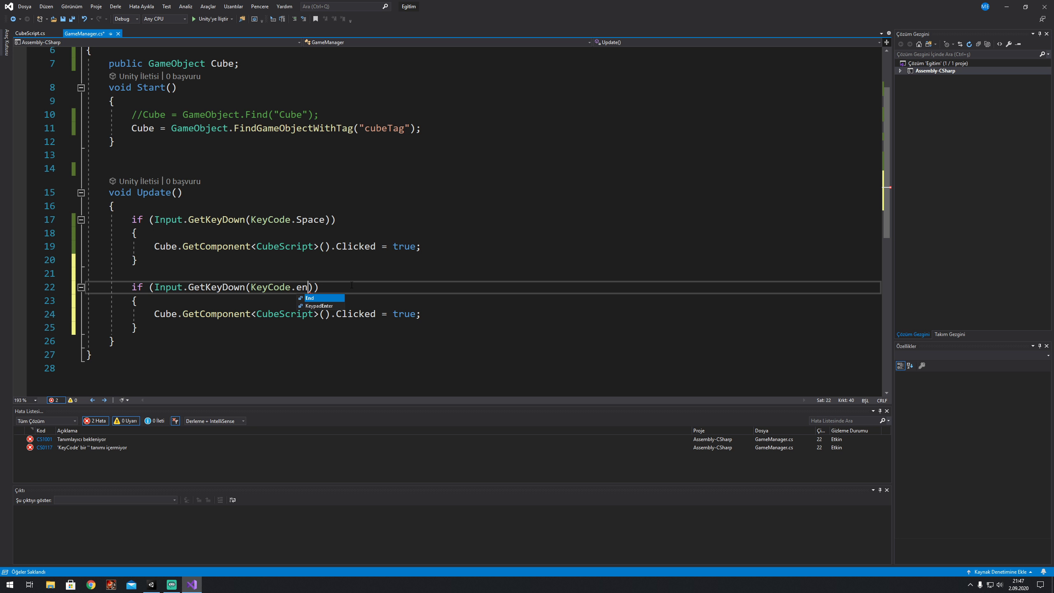
key(BackSpace)
key(BackSpace)
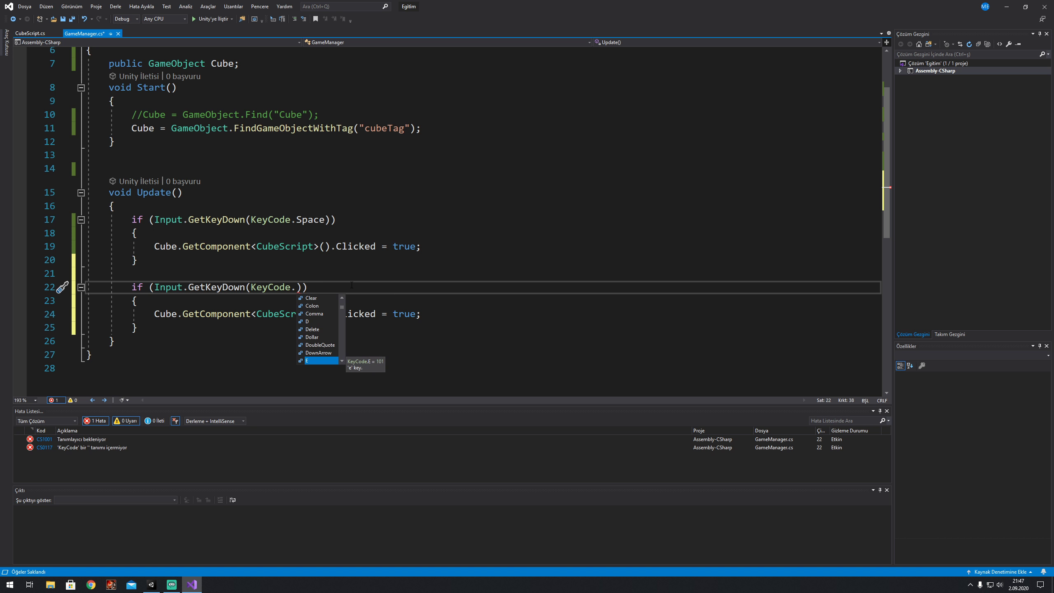
text(re)
key(Tab)
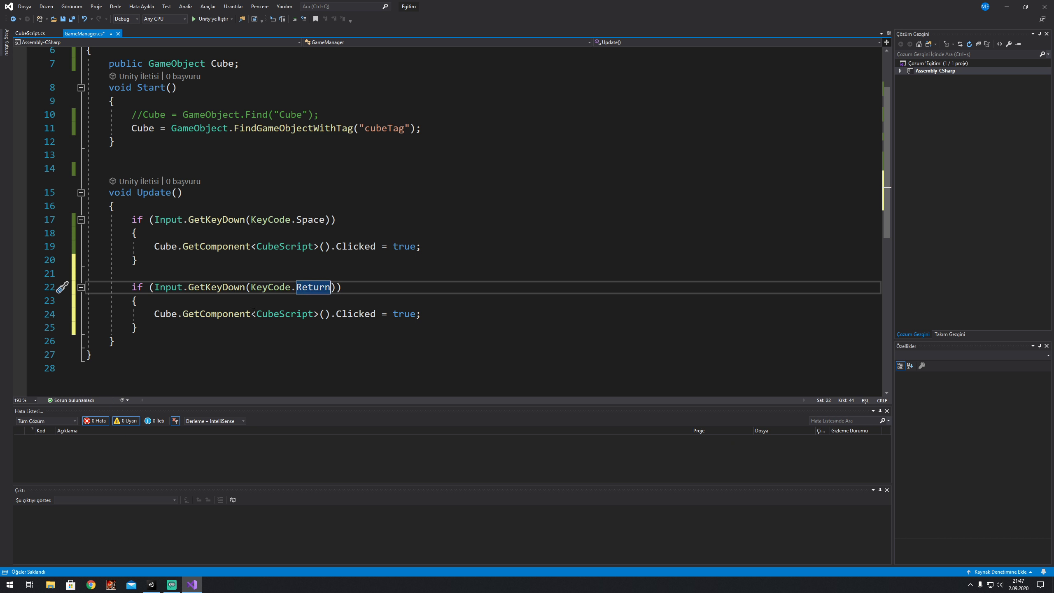
drag(154, 314, 422, 313)
key(BackSpace)
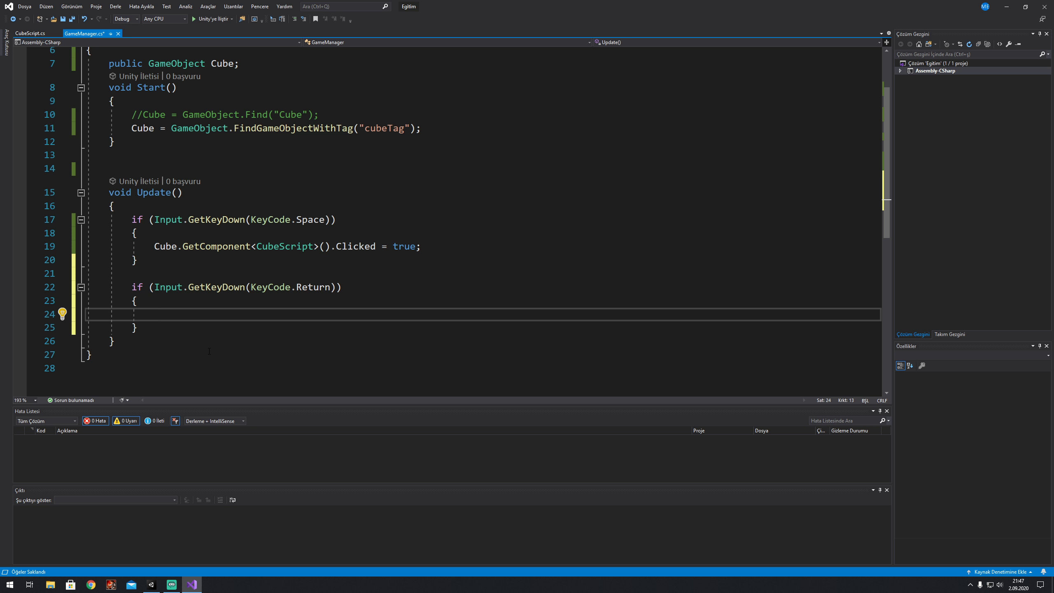
text(ad)
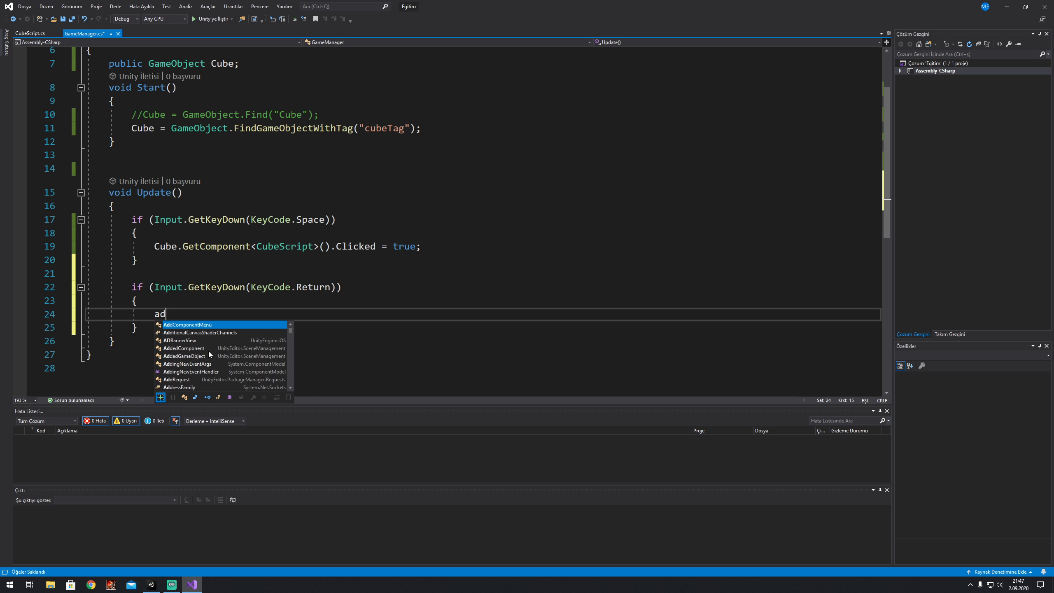
key(BackSpace)
key(BackSpace)
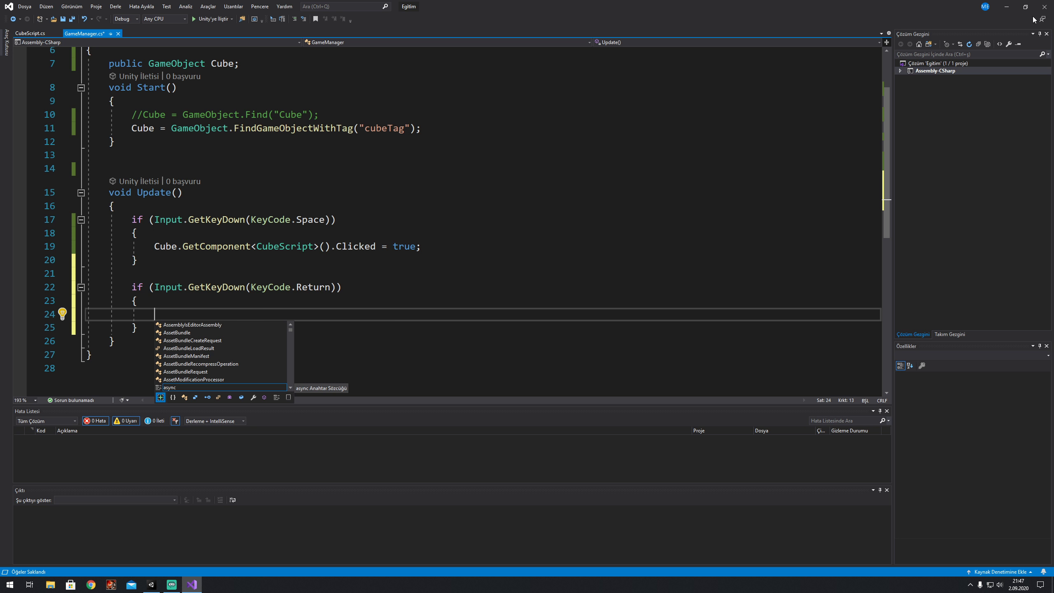
key(alt+Tab)
click(723, 76)
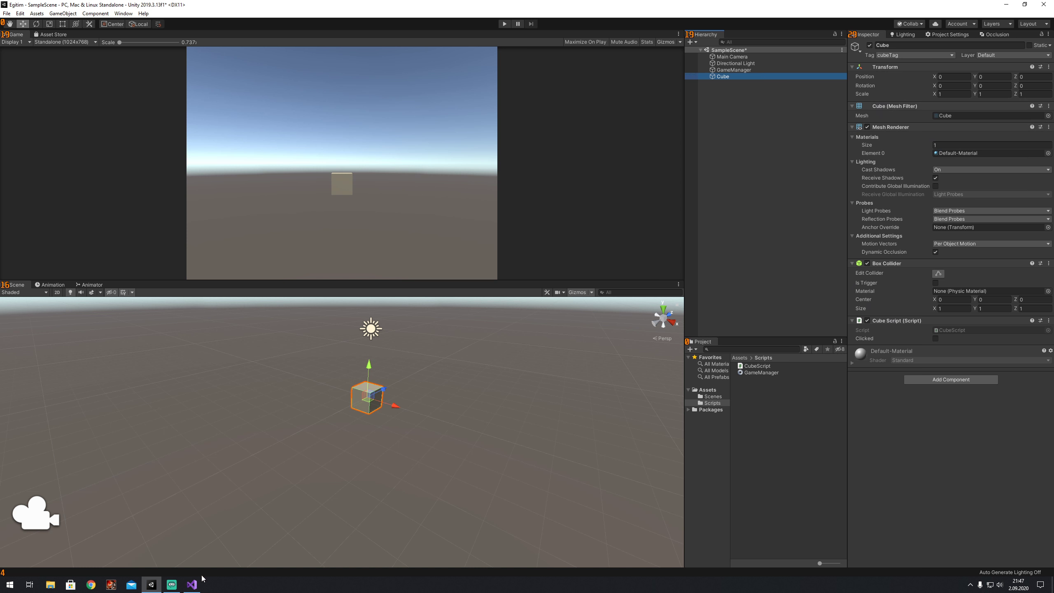
click(193, 586)
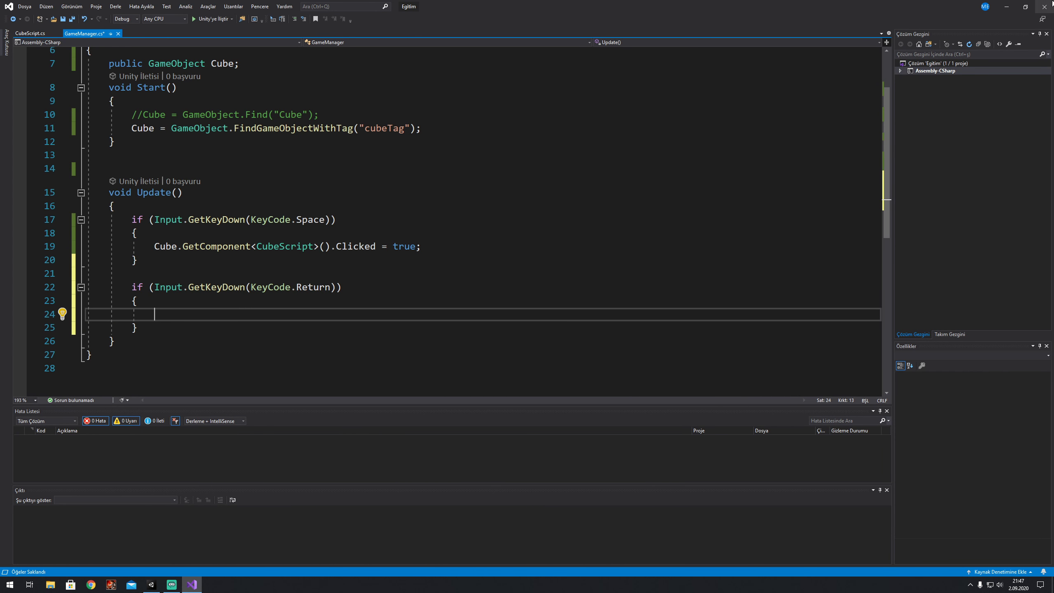
click(1006, 7)
click(732, 71)
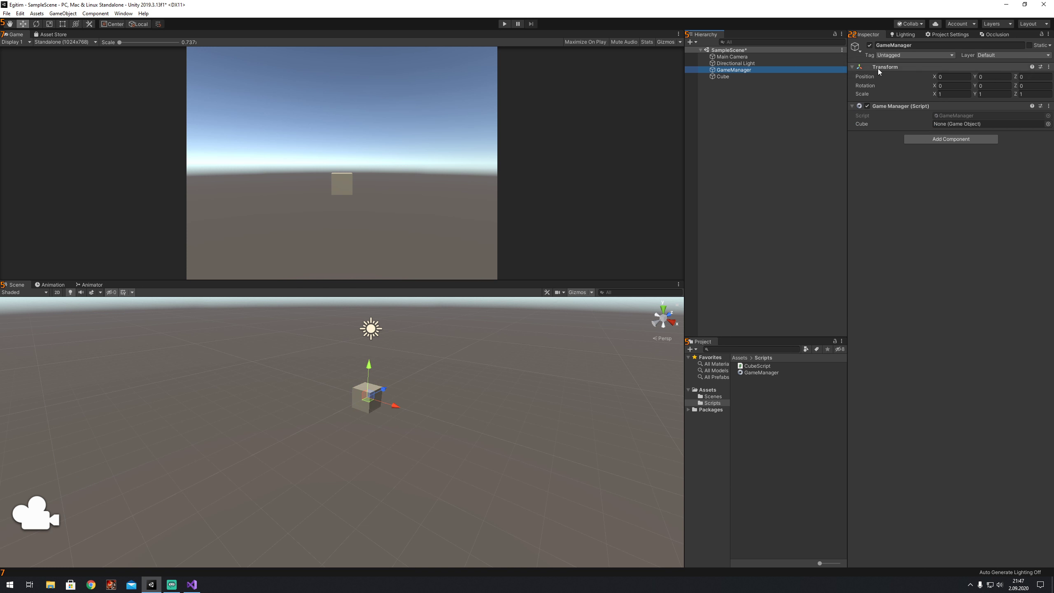
click(981, 76)
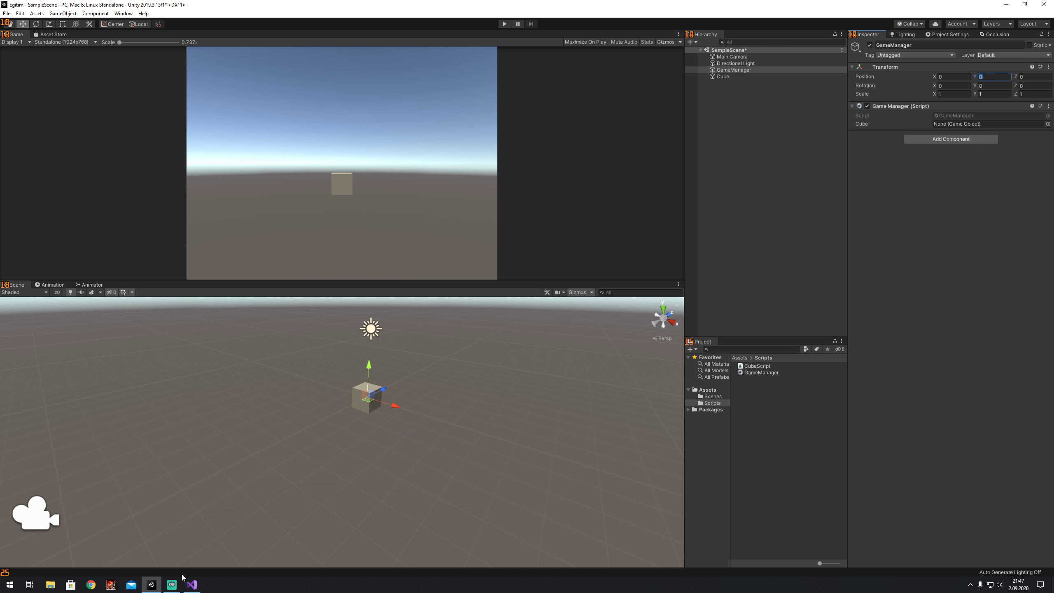
click(192, 584)
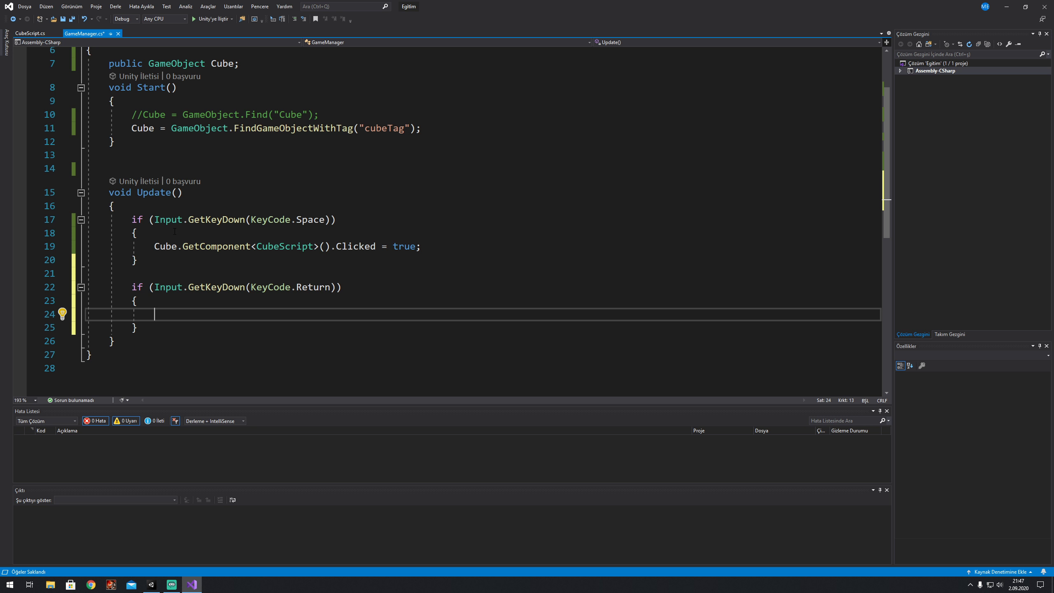
click(165, 246)
click(158, 314)
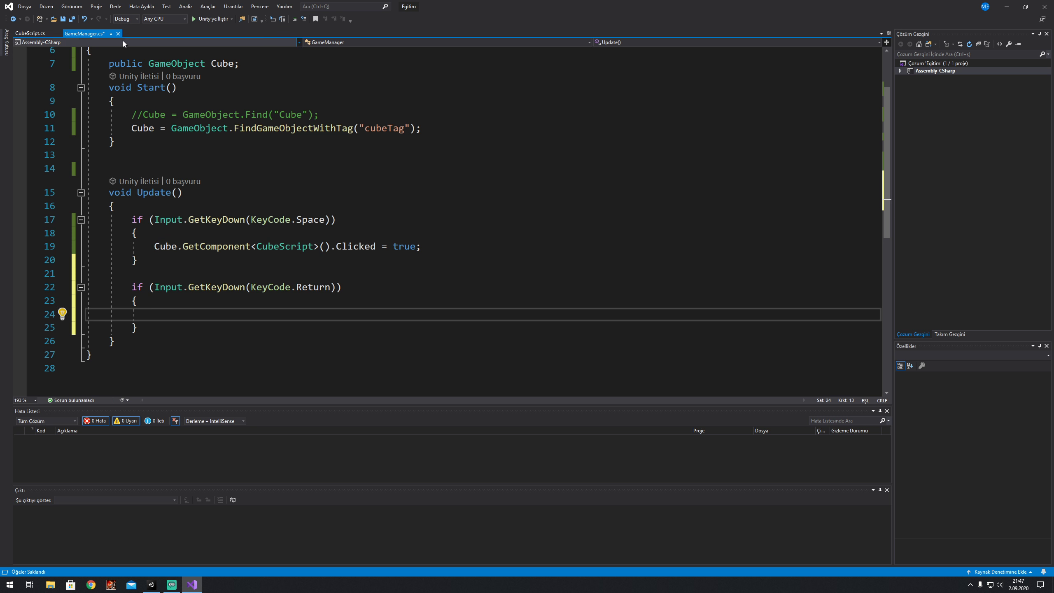
click(1006, 8)
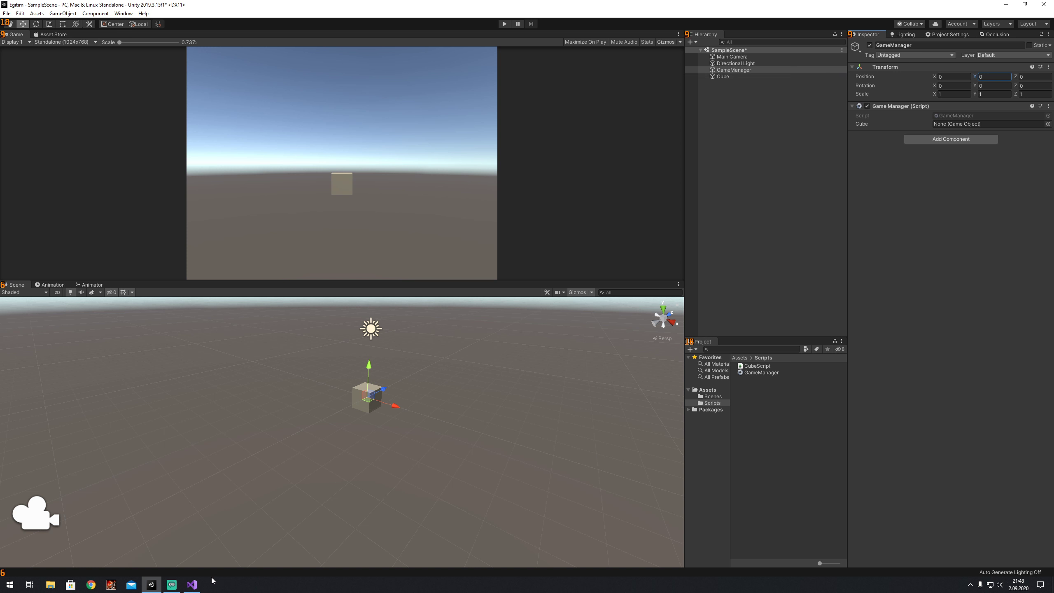
click(191, 584)
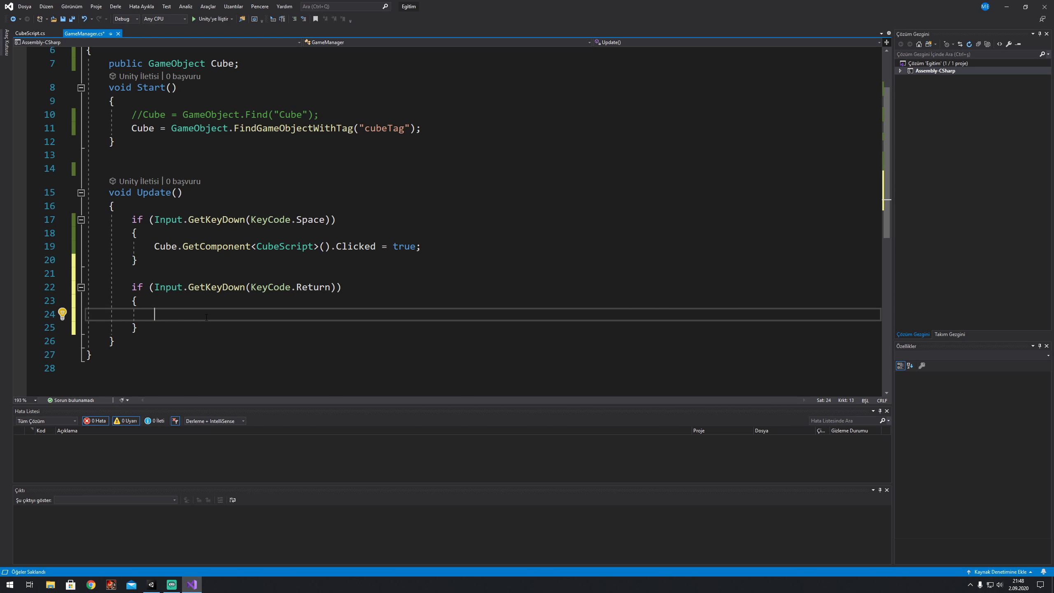
- Write GetComponent<Transform>().position.y = 1; inside the Return-key block
text(get)
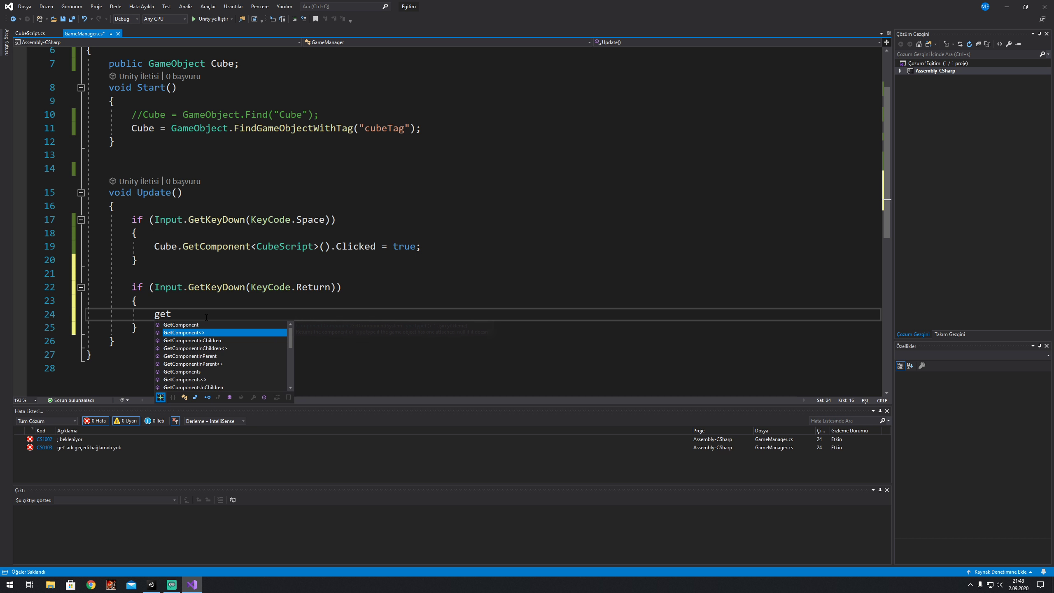
key(Tab)
text(<)
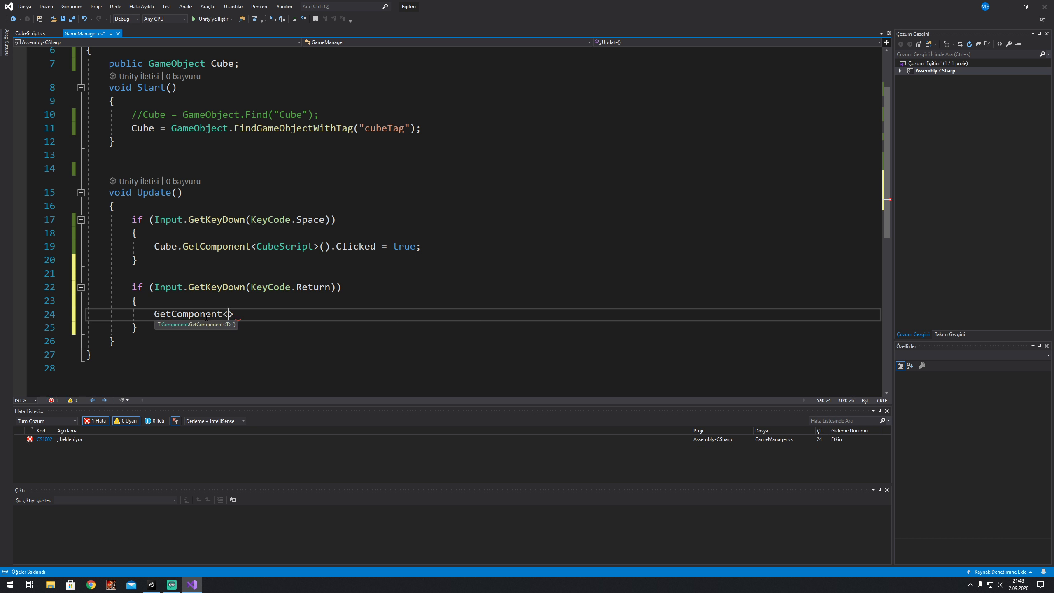
text(tra)
key(BackSpace)
key(BackSpace)
key(BackSpace)
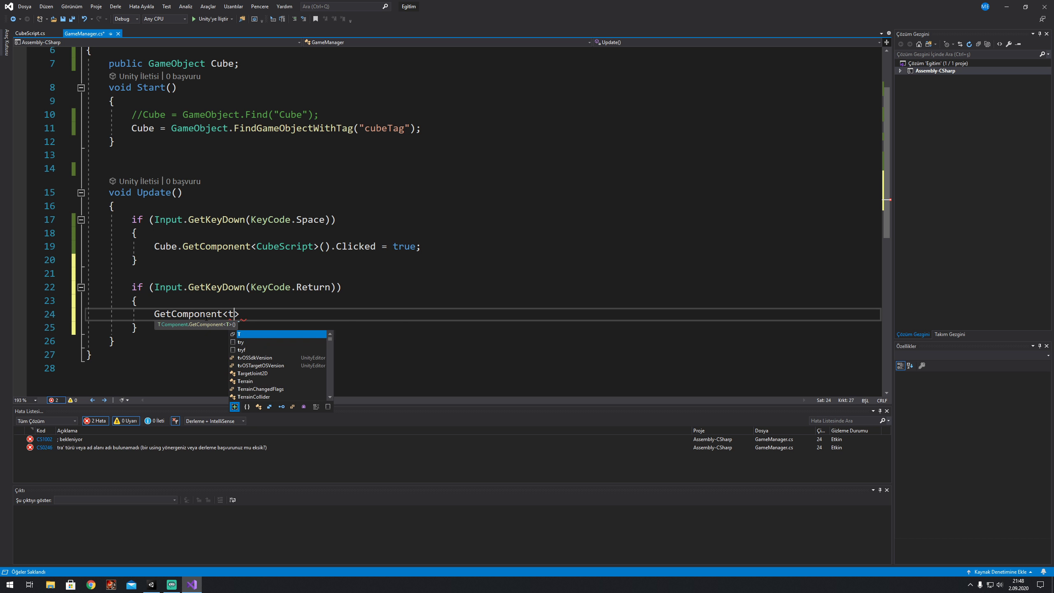
text(Tr)
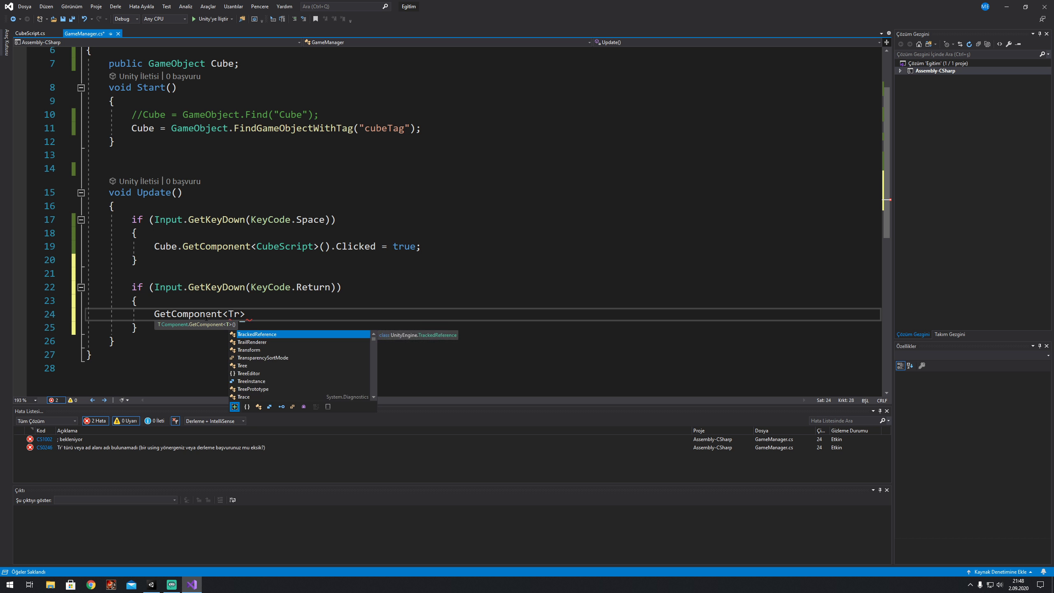
text(ansform>)
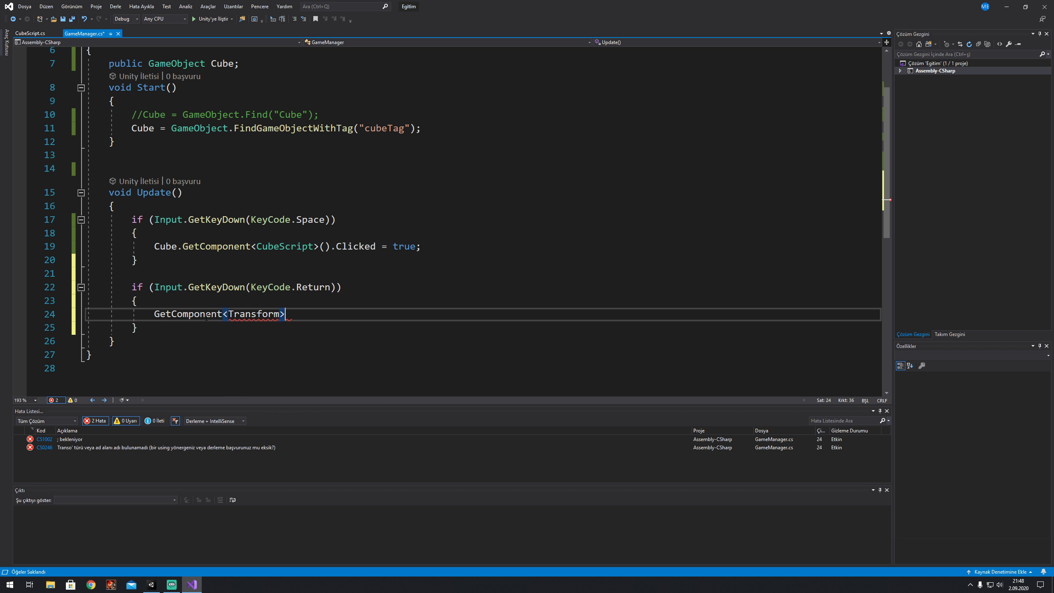
text(())
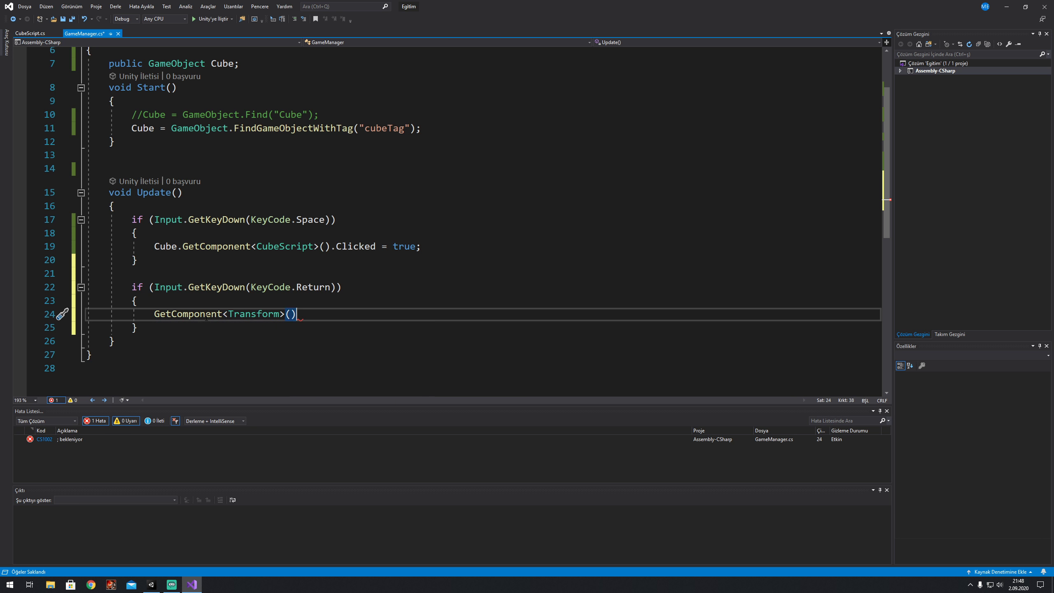
text(.)
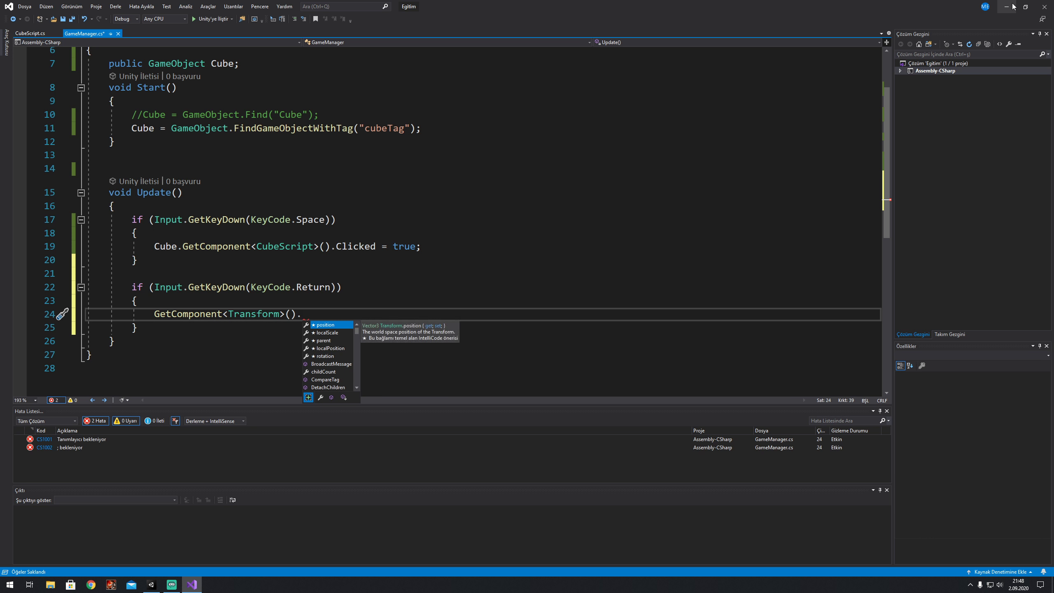
click(1007, 6)
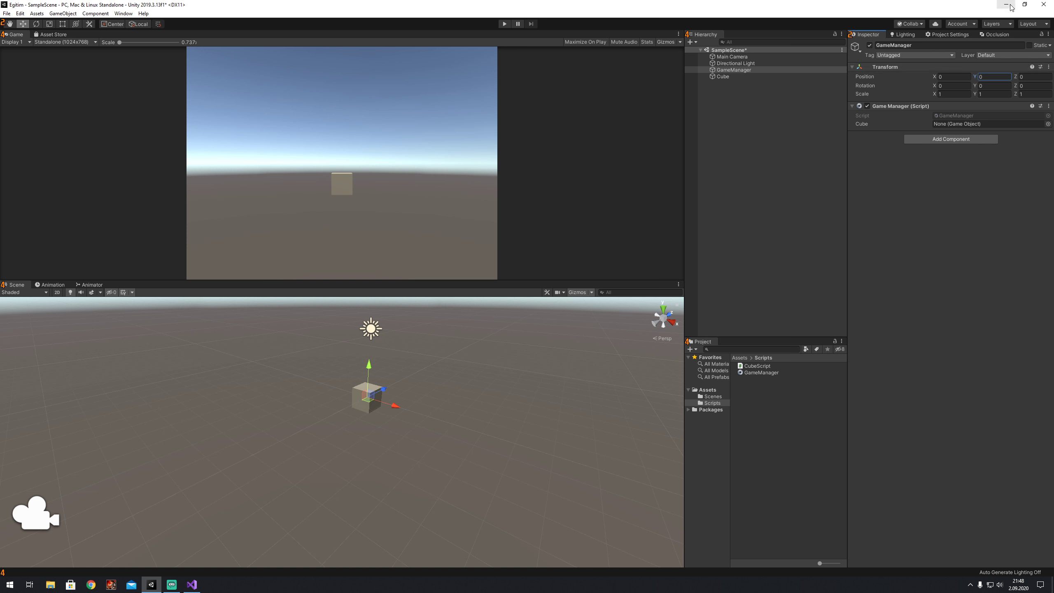
click(191, 584)
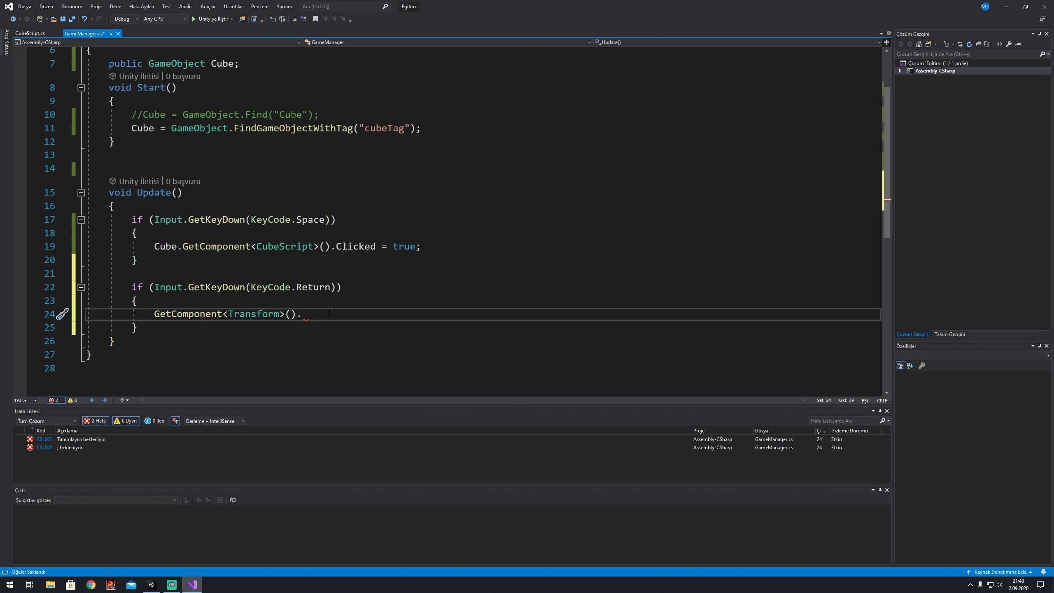
text(po)
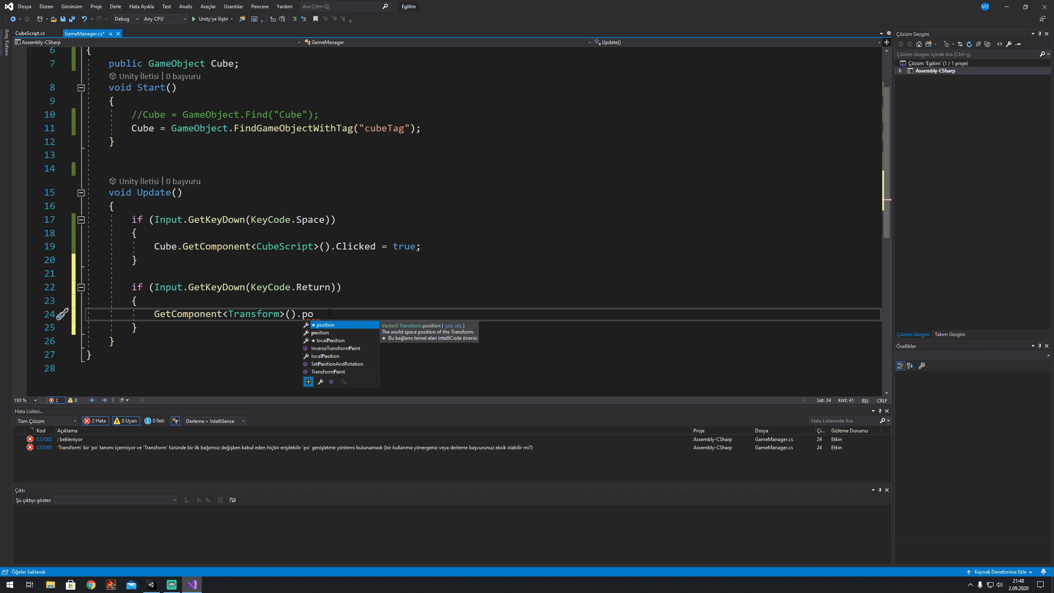
key(Tab)
text(.y)
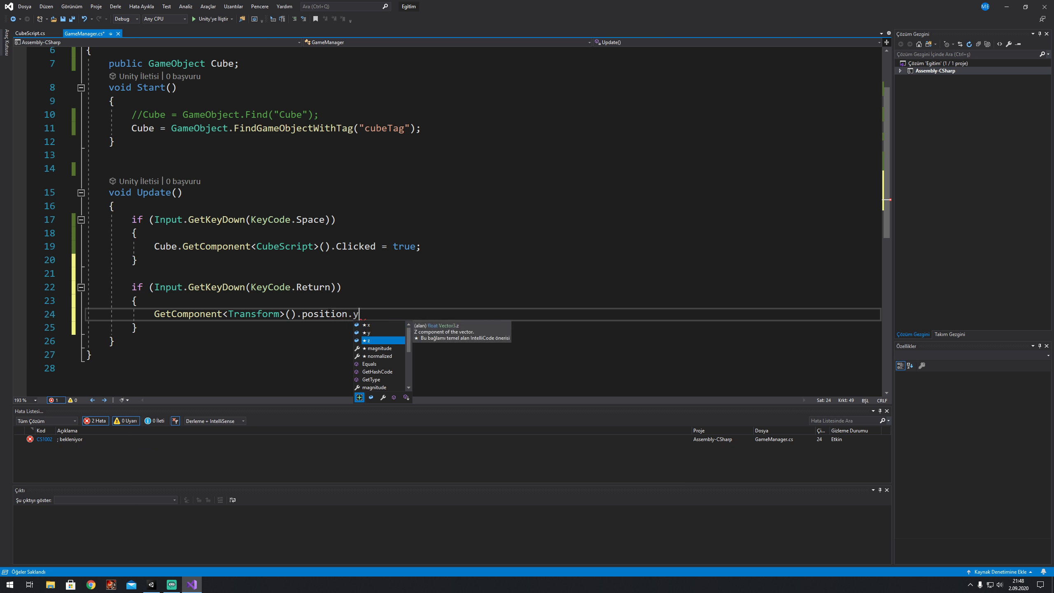
text( = )
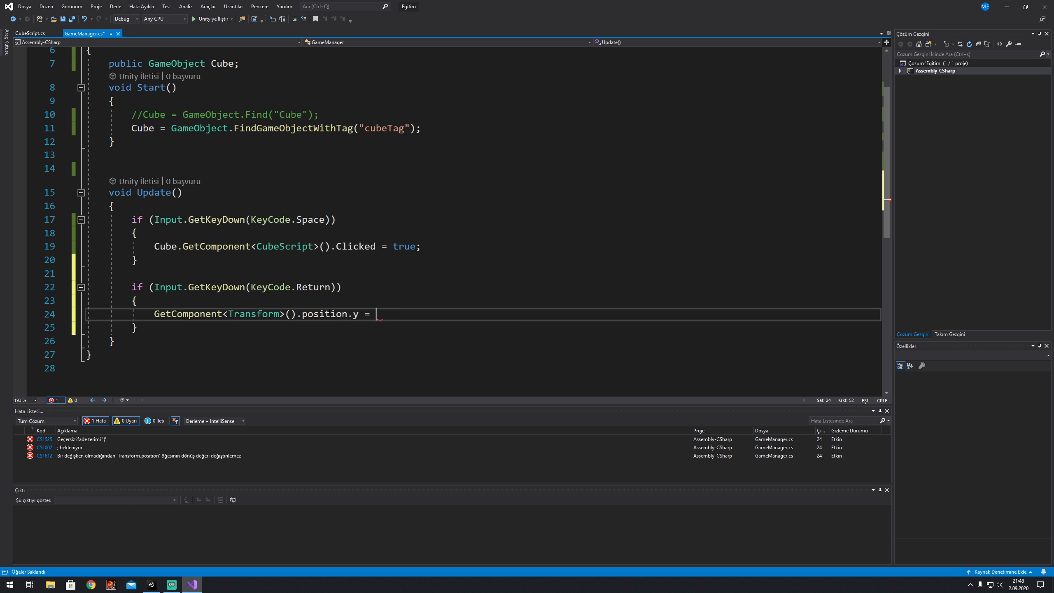
text(1)
text(;)
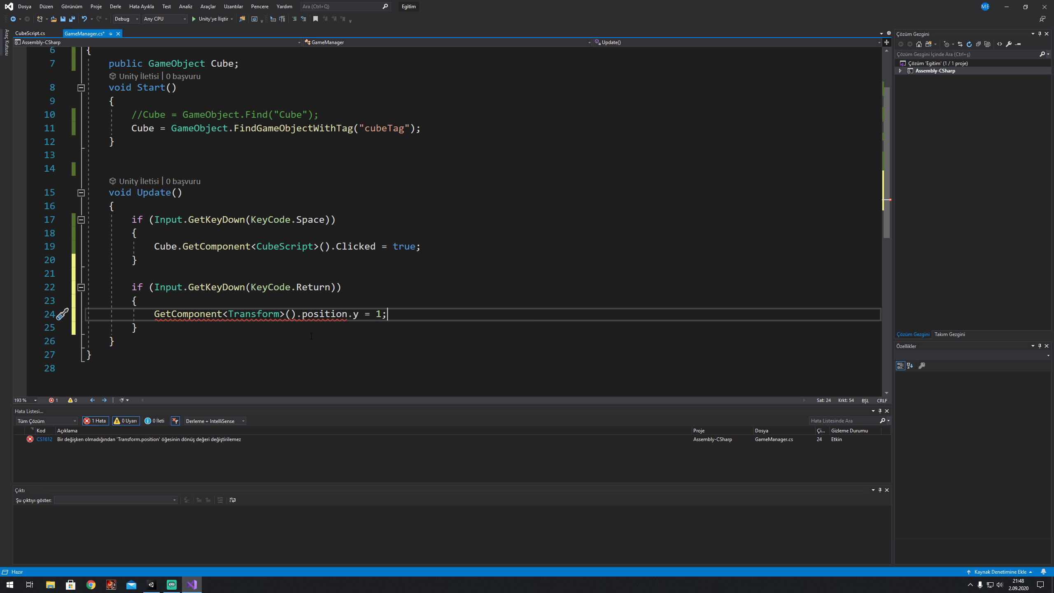
- Replace .y = 1 with position = new Vector3(0,1,0) and save GameManager.cs
double_click(349, 313)
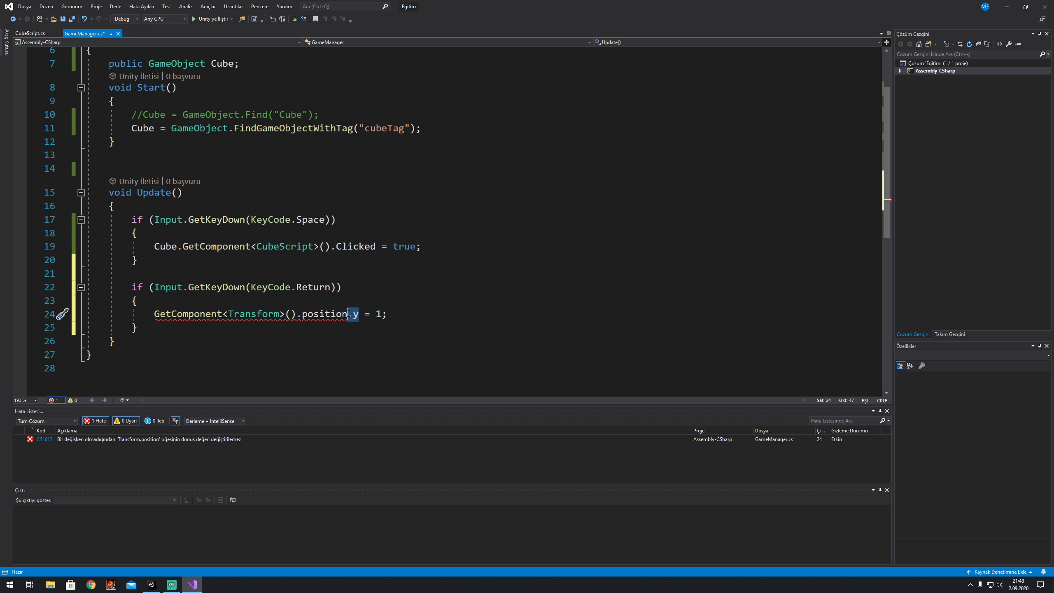
click(350, 313)
key(Delete)
key(Delete)
double_click(367, 314)
key(BackSpace)
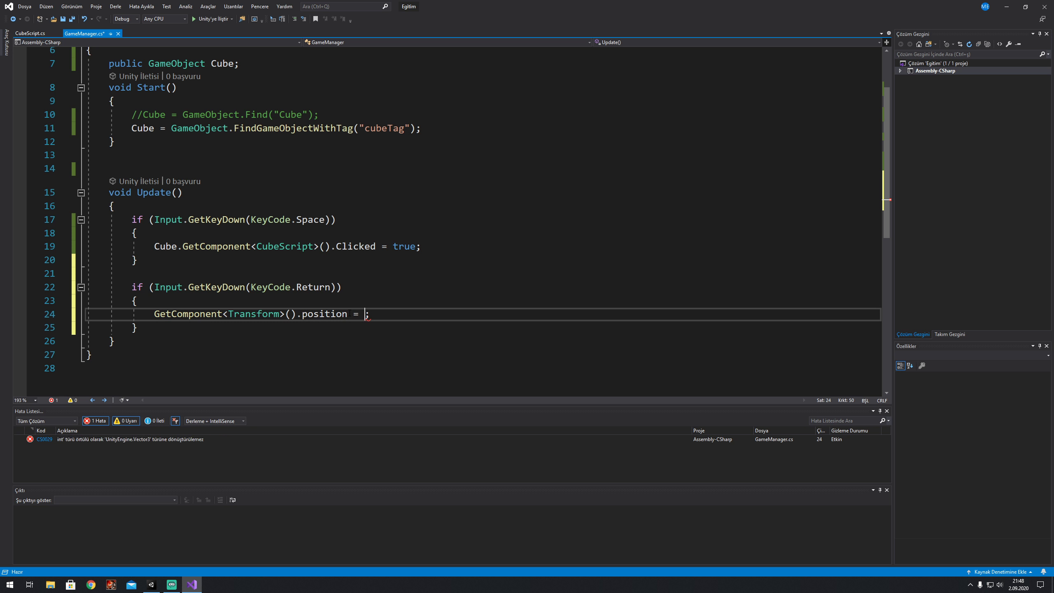
text(new )
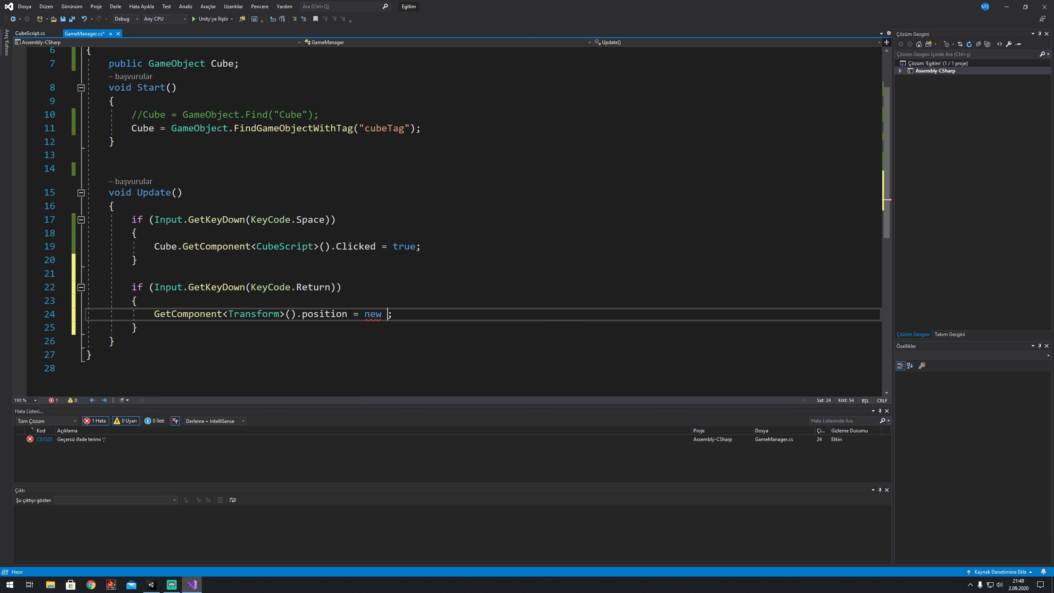
text(ve)
key(Tab)
text(()
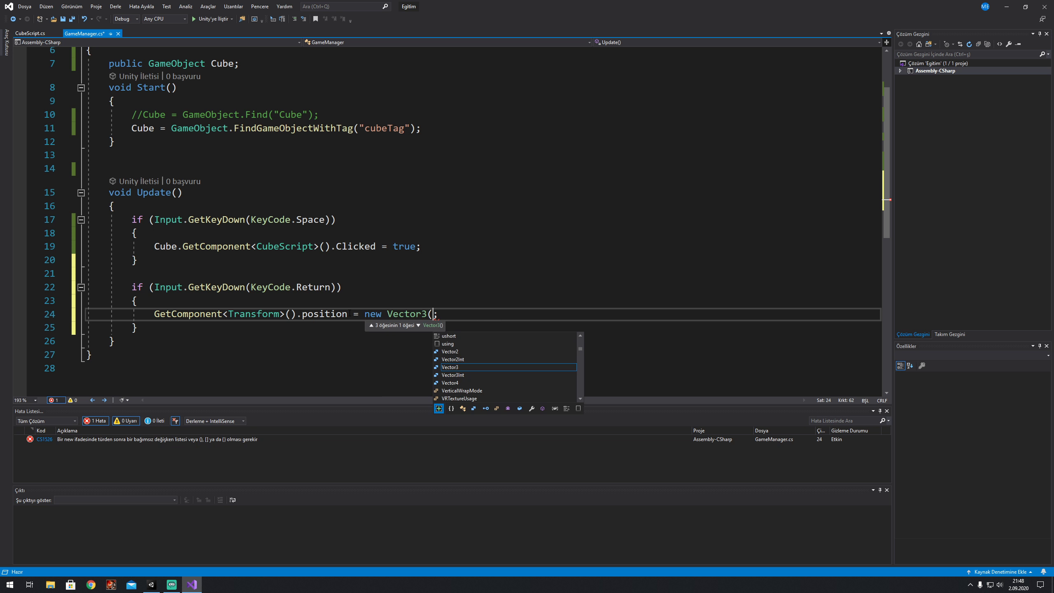
text(0)
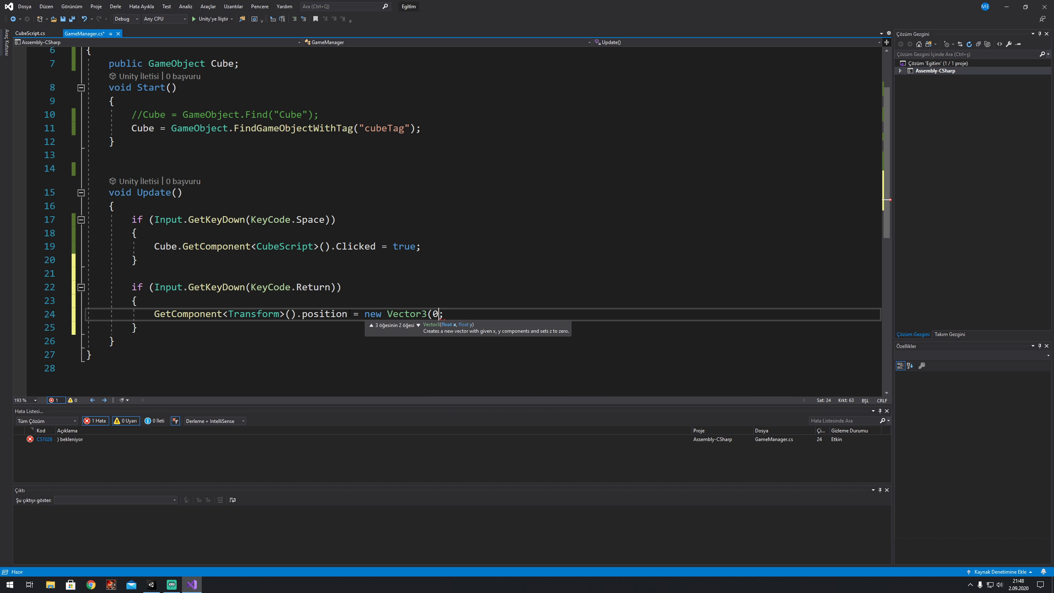
text(,)
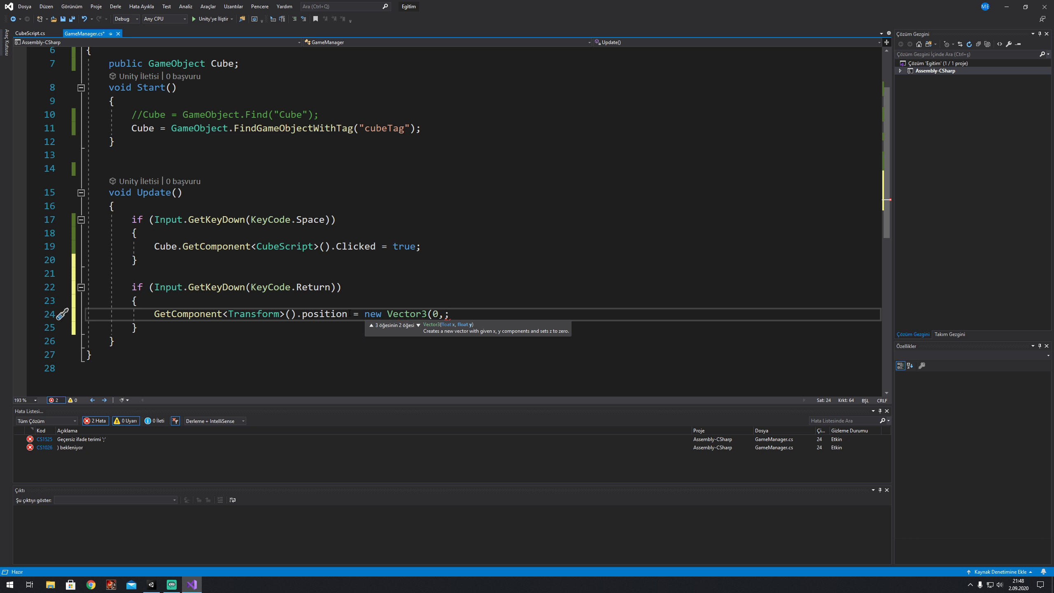
text(1,0)
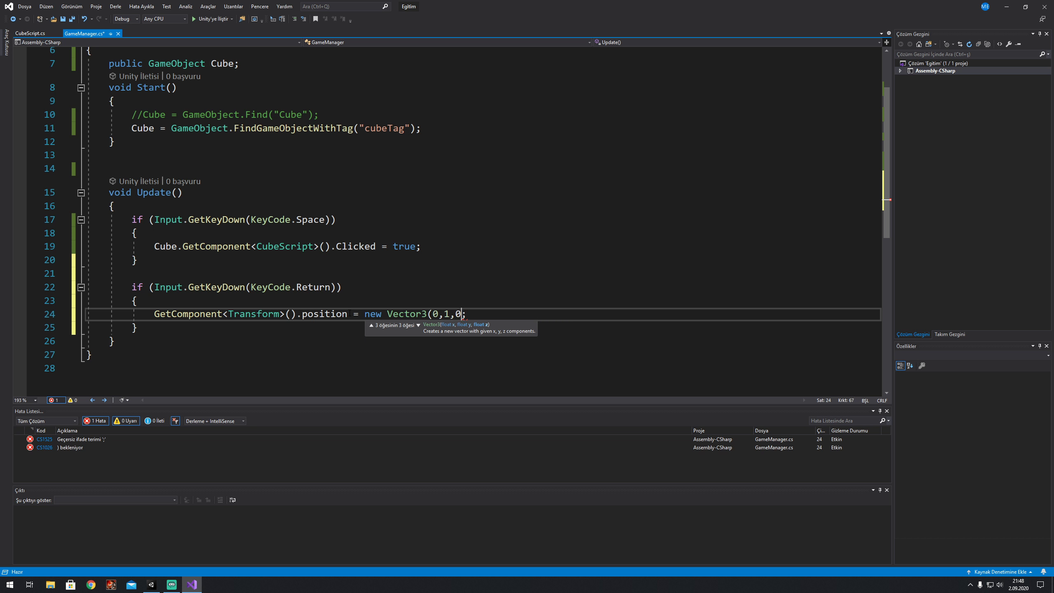
text())
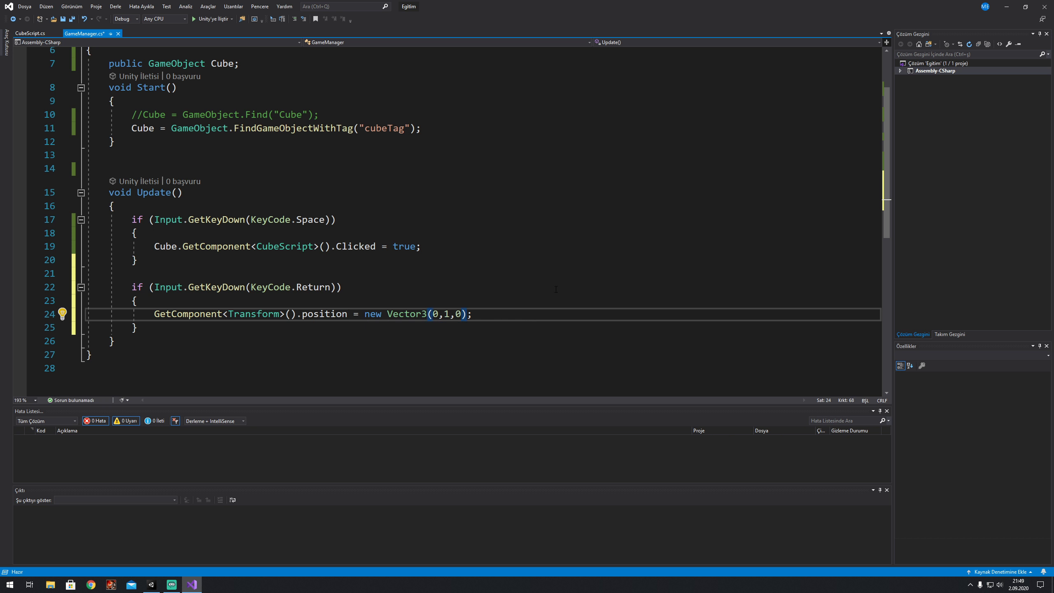
key(ctrl+s)
drag(456, 314, 433, 314)
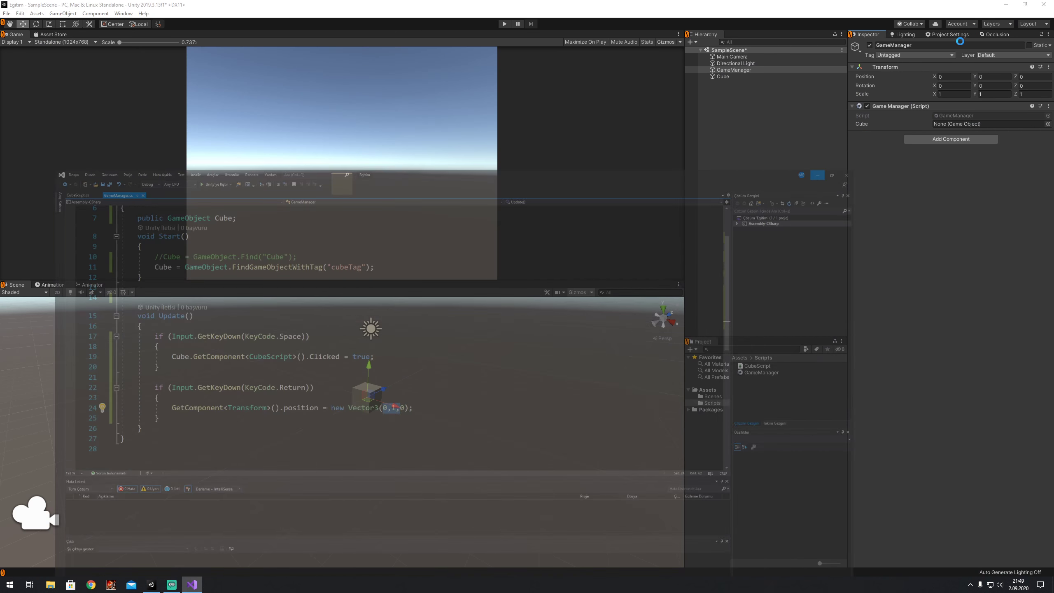
- Play-test the scene, selecting GameManager and pressing the key that moves it to Y 1
click(1006, 6)
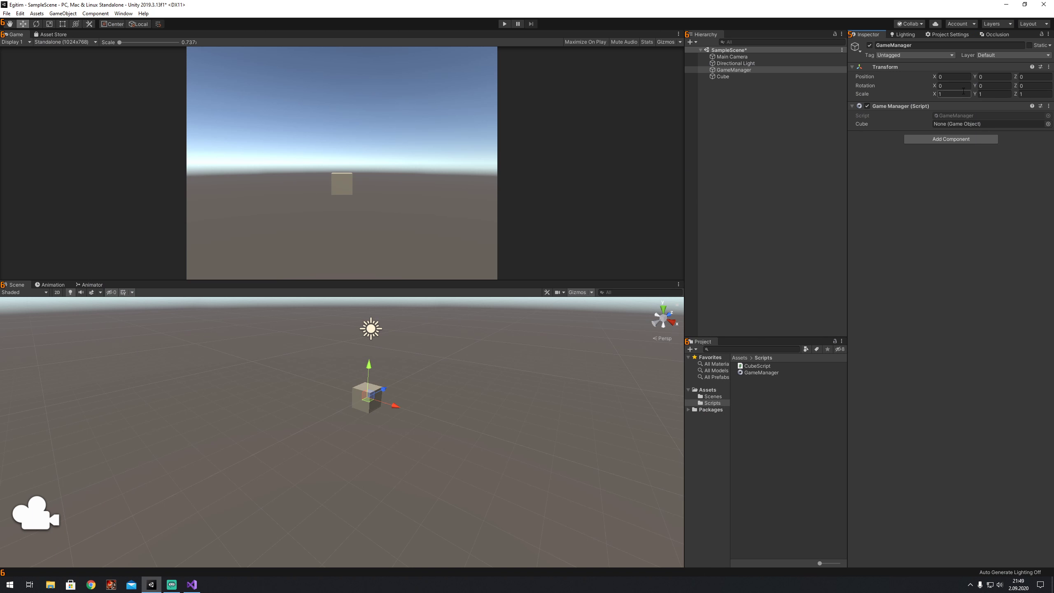
click(506, 24)
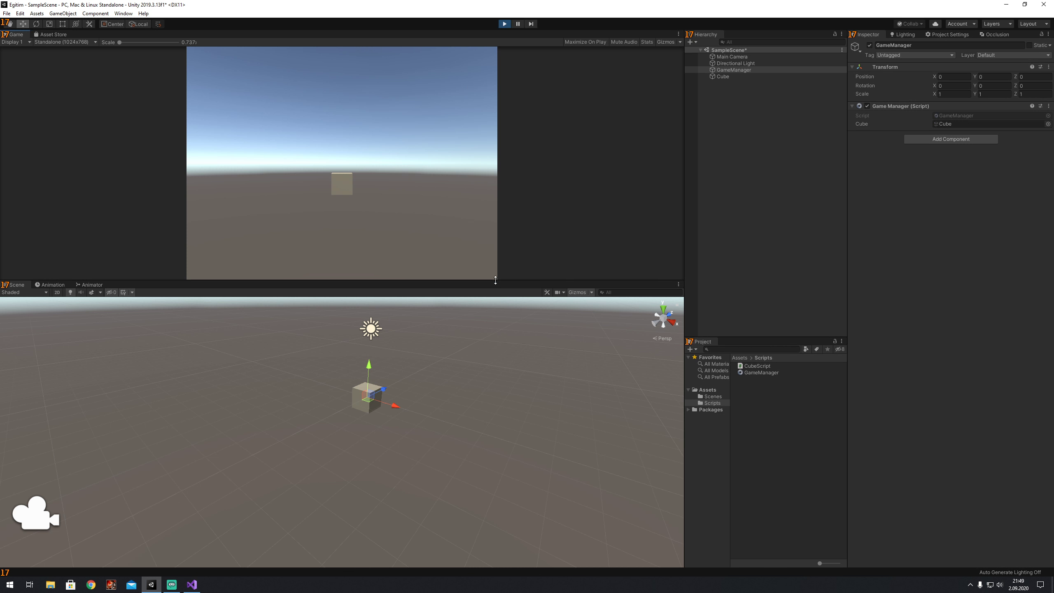
double_click(733, 70)
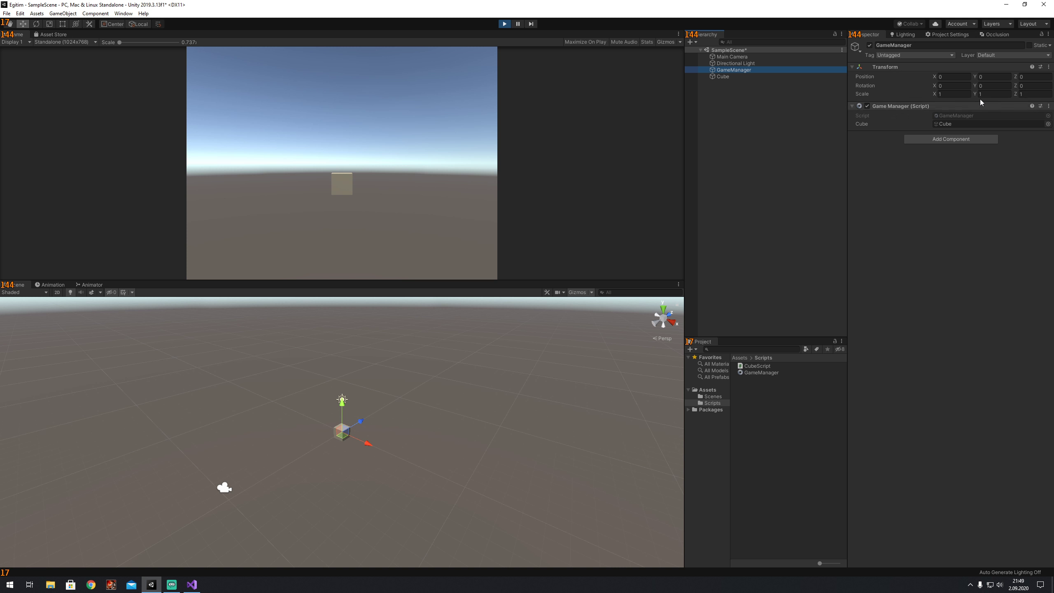
click(450, 141)
key(space)
click(506, 25)
click(191, 584)
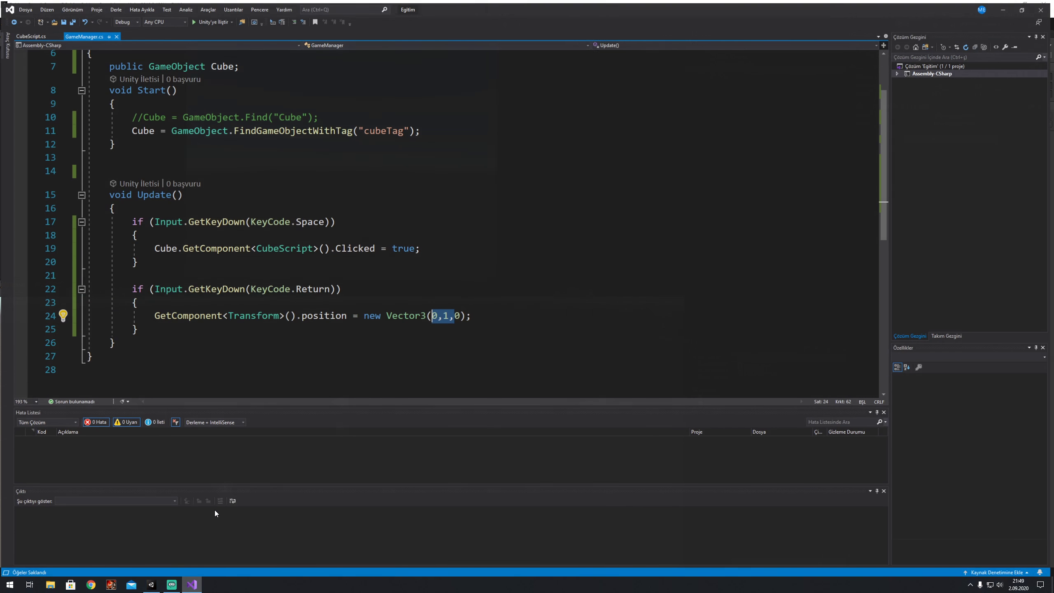
drag(150, 314, 479, 310)
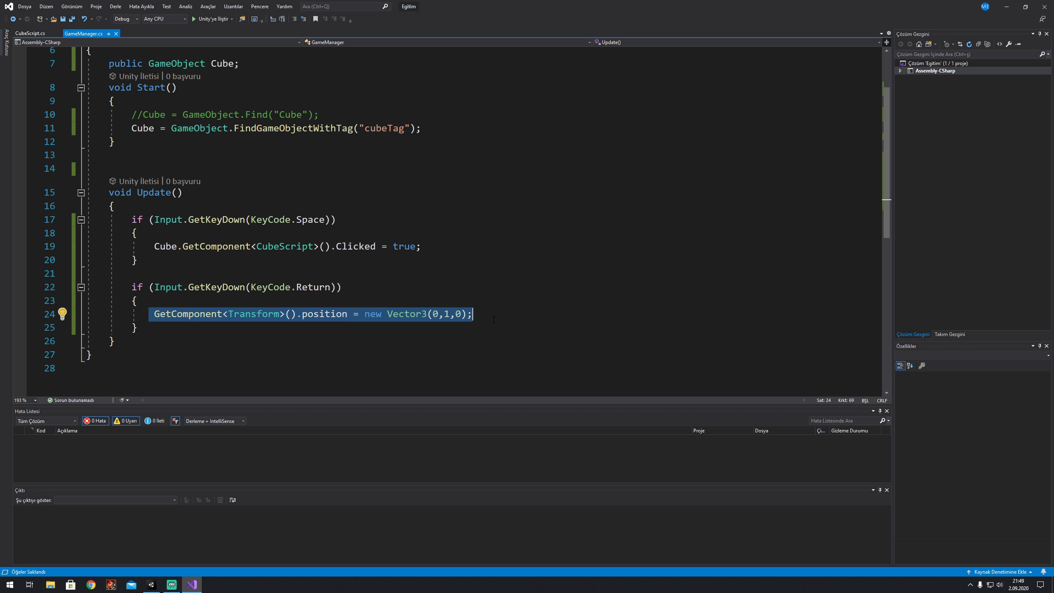
click(479, 310)
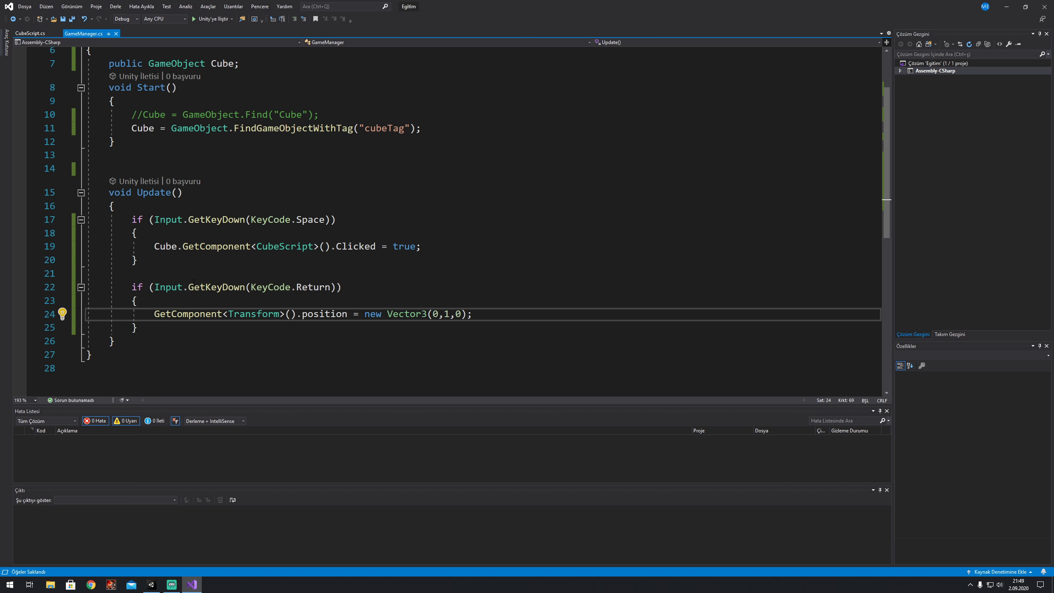
drag(154, 314, 302, 313)
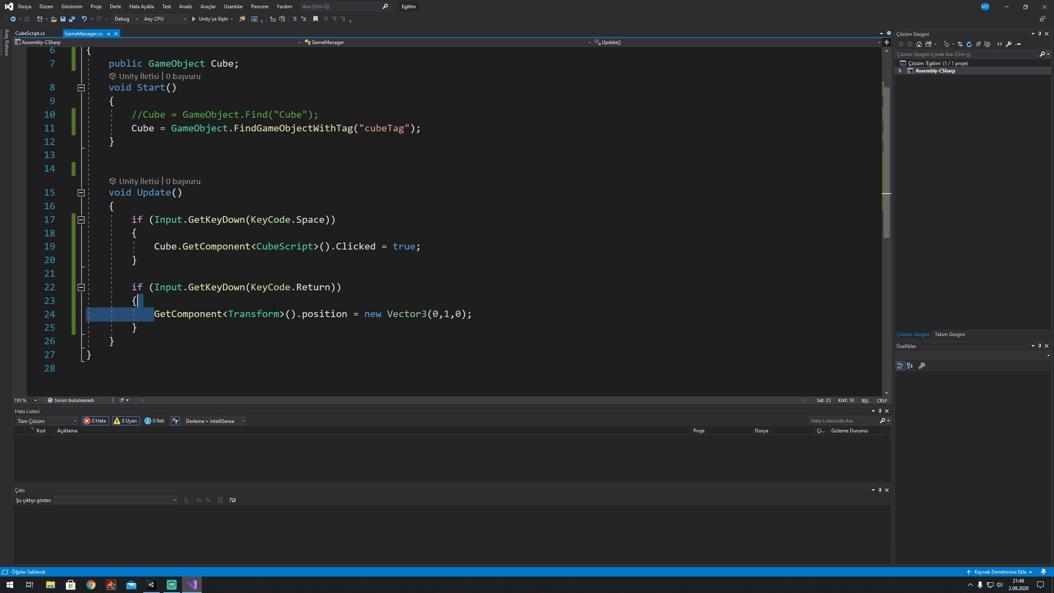
drag(302, 313, 296, 313)
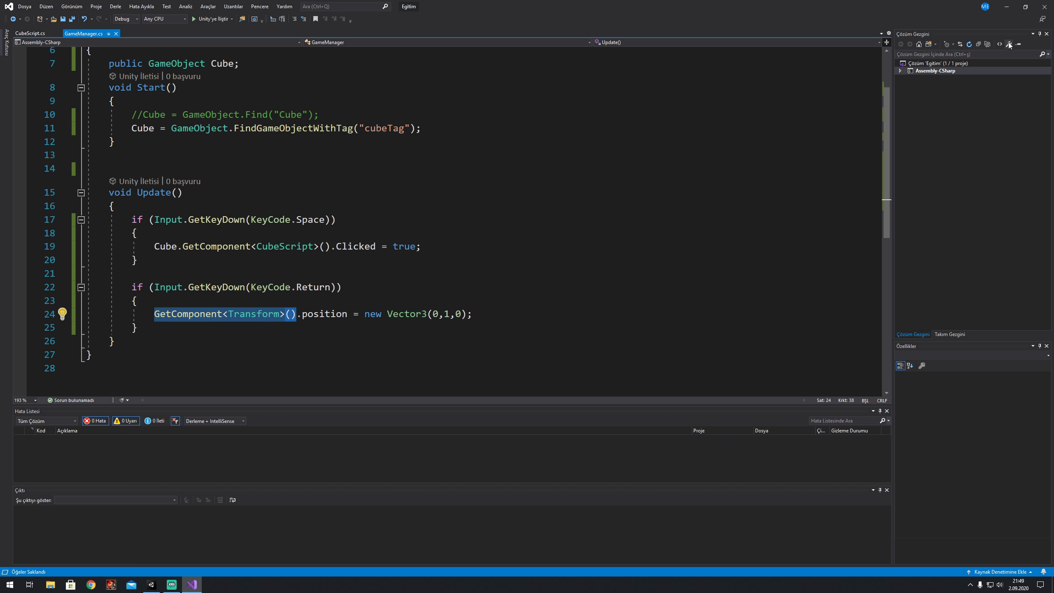
click(1012, 10)
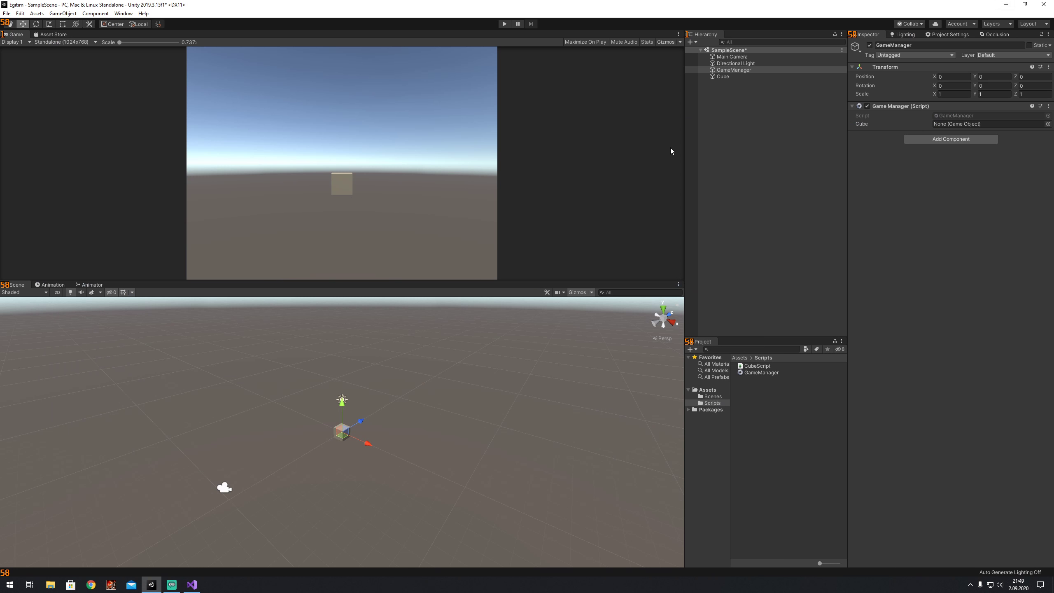